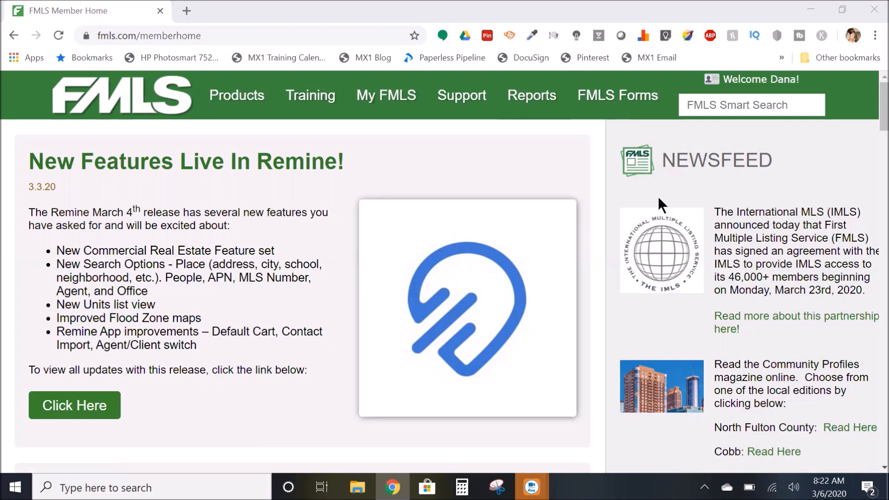
Open the FMLS products page and look through the list of available products and their descriptions.
{"action": "mouse_move", "coordinate": [255, 106]}
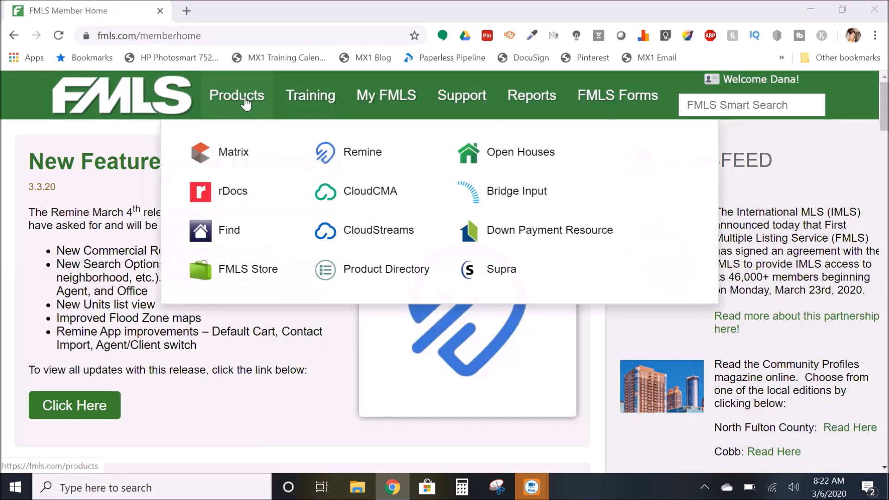
{"action": "left_click", "coordinate": [246, 104]}
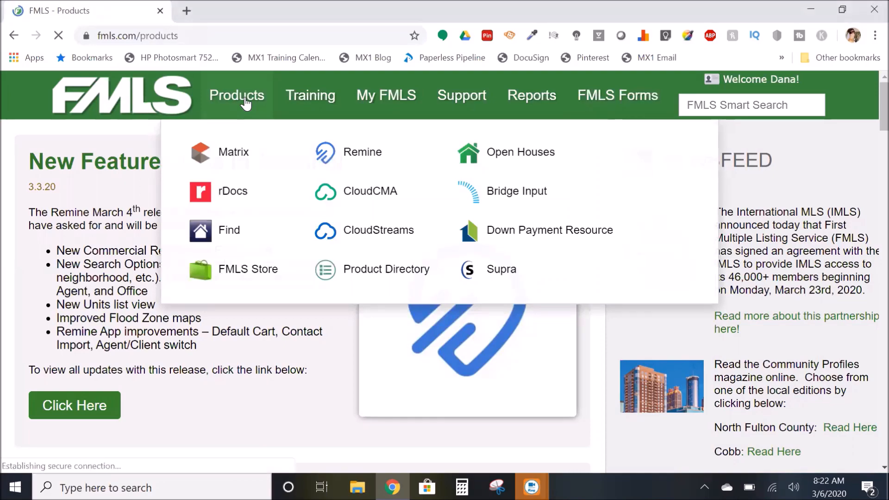
{"action": "scroll", "coordinate": [319, 397], "scroll_direction": "down", "scroll_amount": 9}
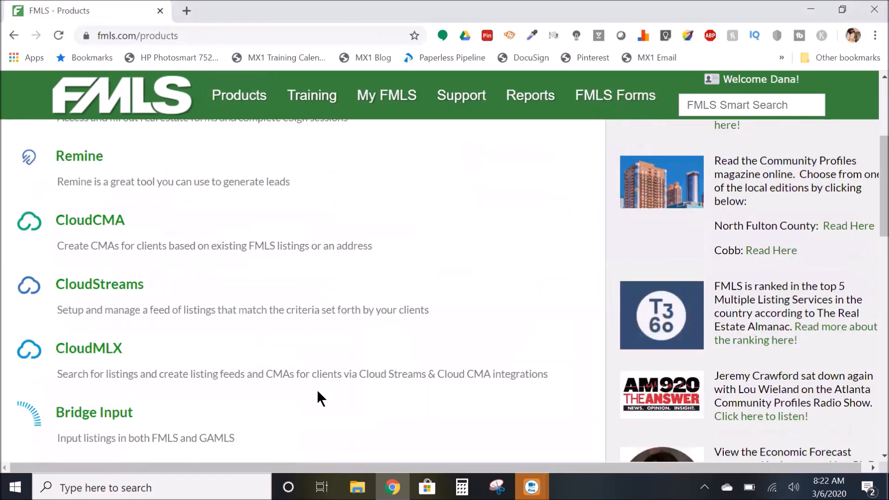
{"action": "scroll", "coordinate": [318, 392], "scroll_direction": "down", "scroll_amount": 12}
{"action": "scroll", "coordinate": [318, 393], "scroll_direction": "up", "scroll_amount": 3}
{"action": "scroll", "coordinate": [319, 393], "scroll_direction": "up", "scroll_amount": 14}
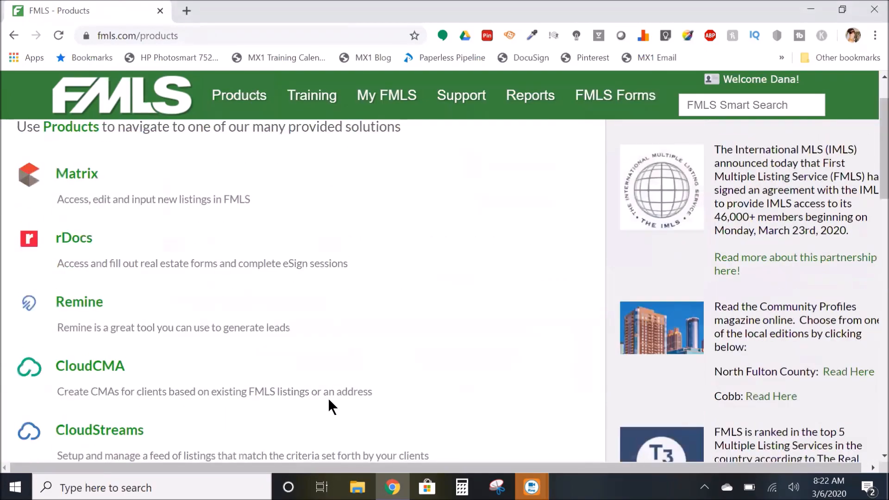
{"action": "scroll", "coordinate": [338, 404], "scroll_direction": "down", "scroll_amount": 2}
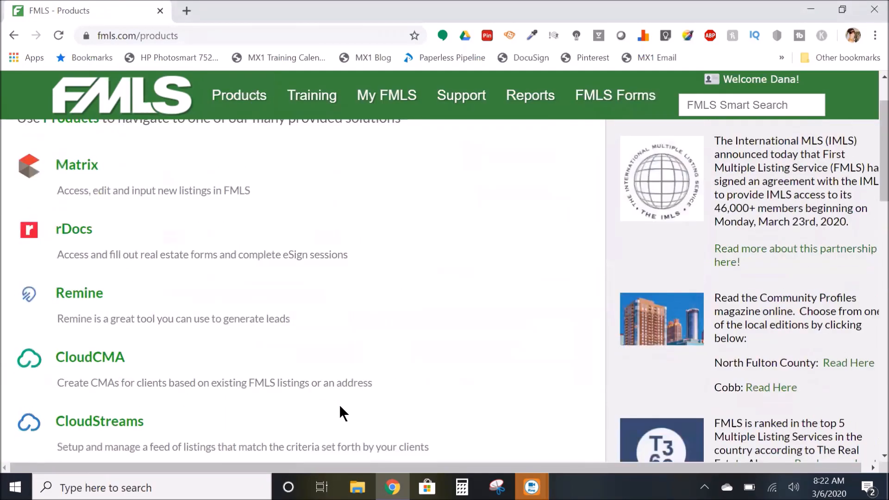
{"action": "scroll", "coordinate": [339, 404], "scroll_direction": "up", "scroll_amount": 2}
{"action": "scroll", "coordinate": [354, 338], "scroll_direction": "down", "scroll_amount": 2}
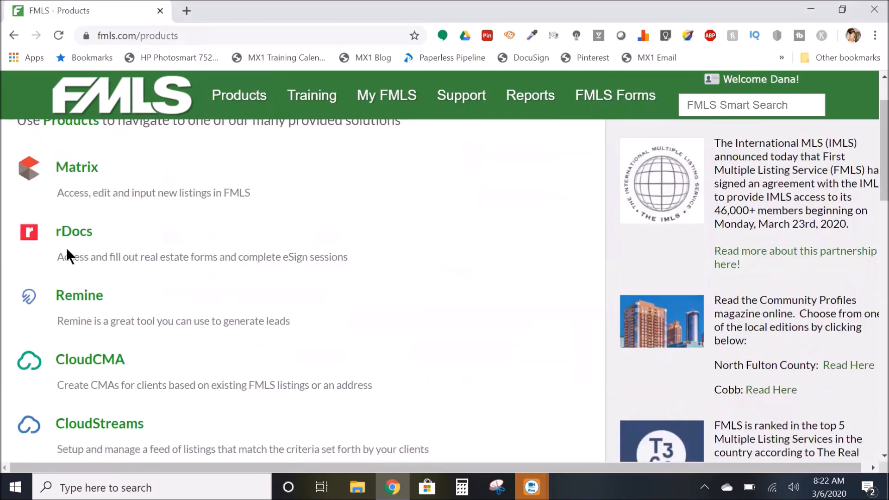
Try to open Remine from the product list and log back in to the FMLS member site with the prefilled credentials.
{"action": "left_click", "coordinate": [79, 296]}
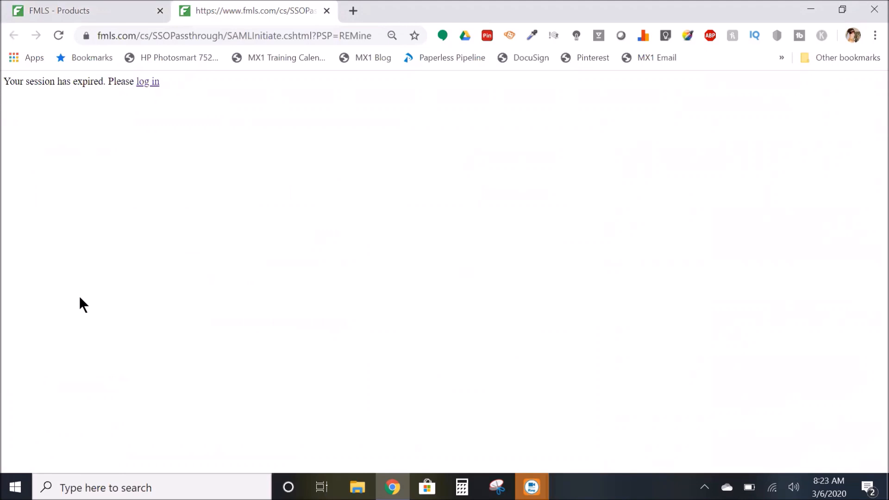
{"action": "left_click", "coordinate": [145, 83]}
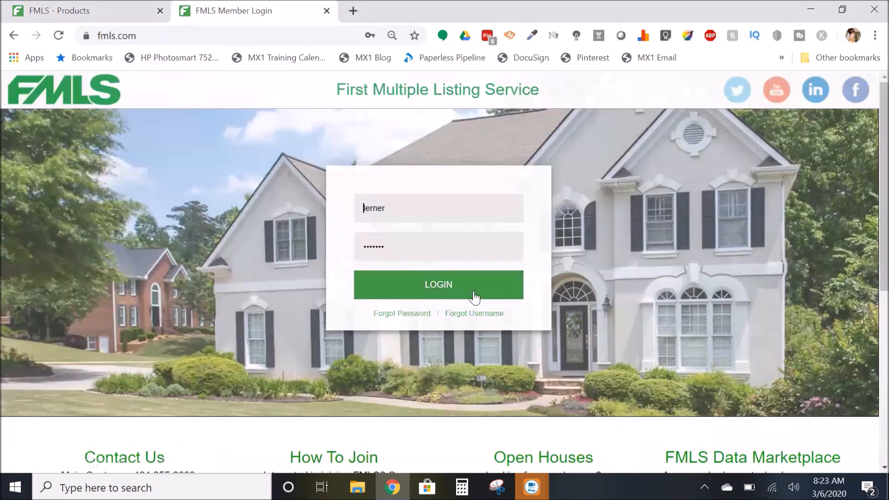
{"action": "left_click", "coordinate": [474, 296]}
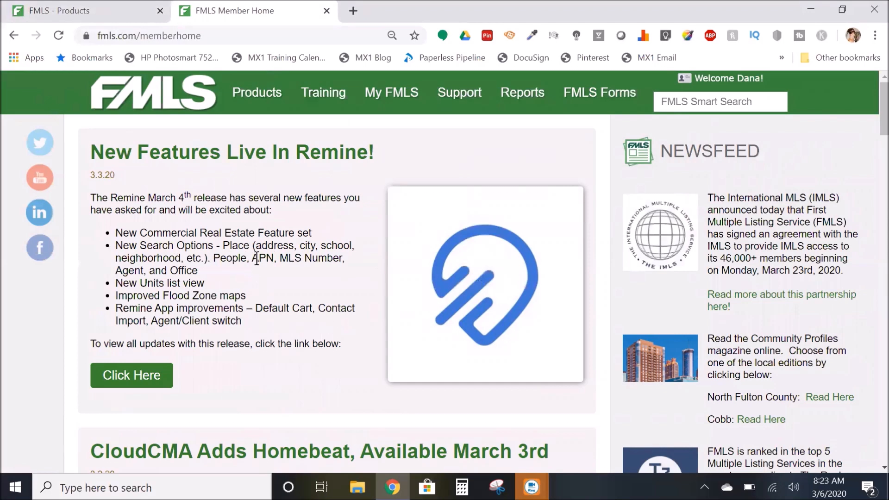
Launch Remine from the FMLS products and dismiss the browser's location request.
{"action": "scroll", "coordinate": [277, 315], "scroll_direction": "down", "scroll_amount": 7}
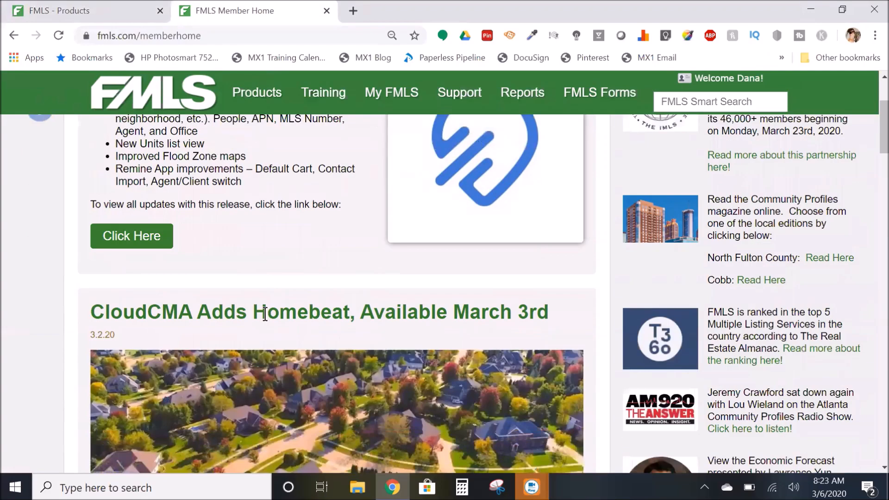
{"action": "scroll", "coordinate": [262, 328], "scroll_direction": "down", "scroll_amount": 2}
{"action": "scroll", "coordinate": [261, 327], "scroll_direction": "up", "scroll_amount": 9}
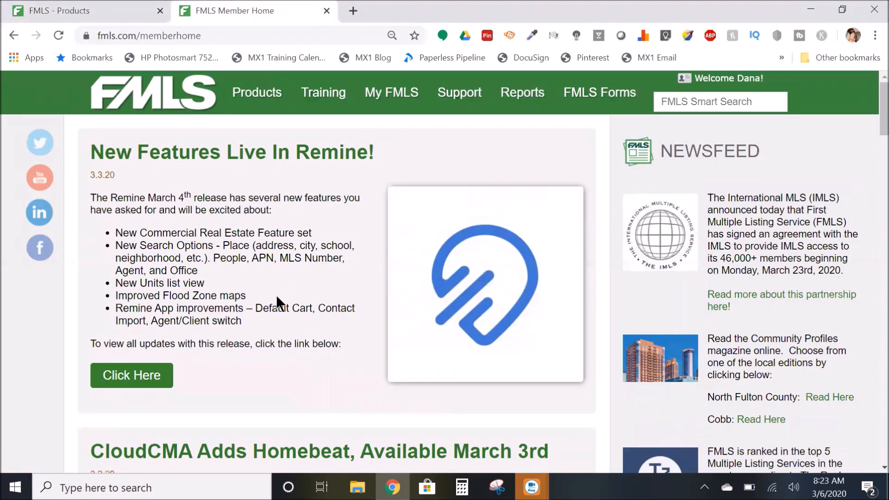
{"action": "mouse_move", "coordinate": [252, 98]}
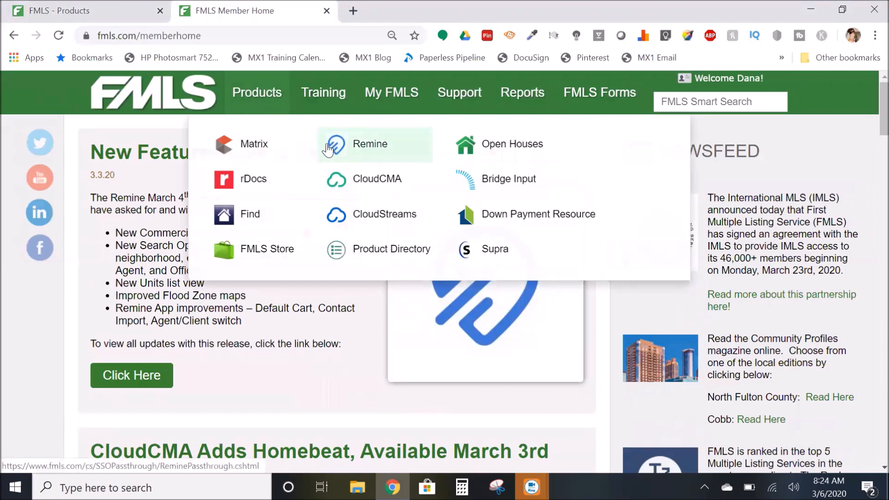
{"action": "left_click", "coordinate": [379, 151]}
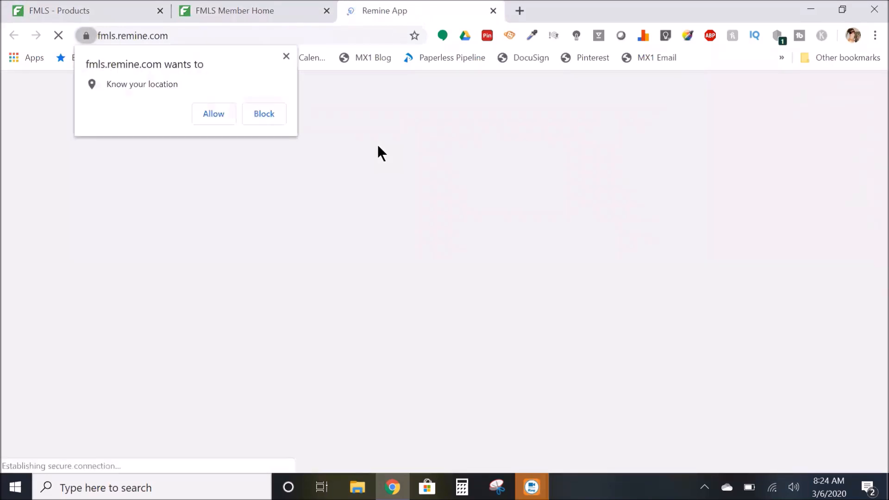
{"action": "left_click", "coordinate": [286, 56]}
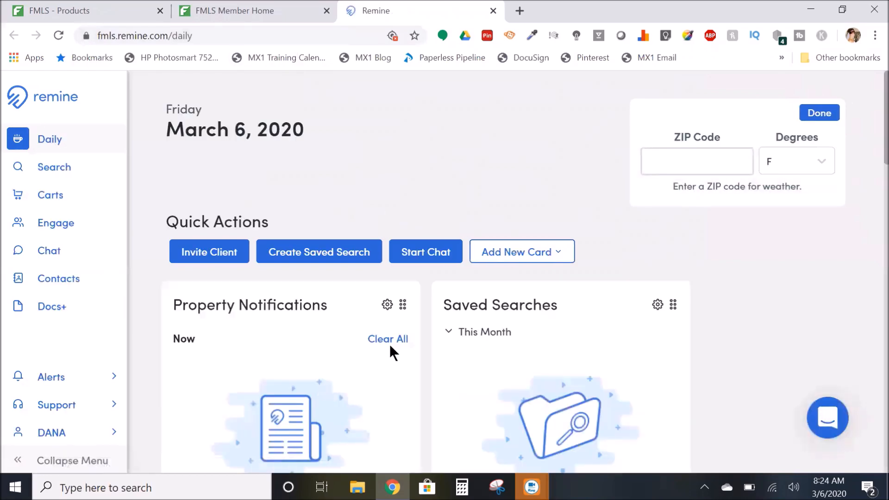
Review the cards on Remine's Daily page, from Property Notifications down to My Listings.
{"action": "scroll", "coordinate": [391, 350], "scroll_direction": "down", "scroll_amount": 5}
{"action": "scroll", "coordinate": [393, 347], "scroll_direction": "down", "scroll_amount": 12}
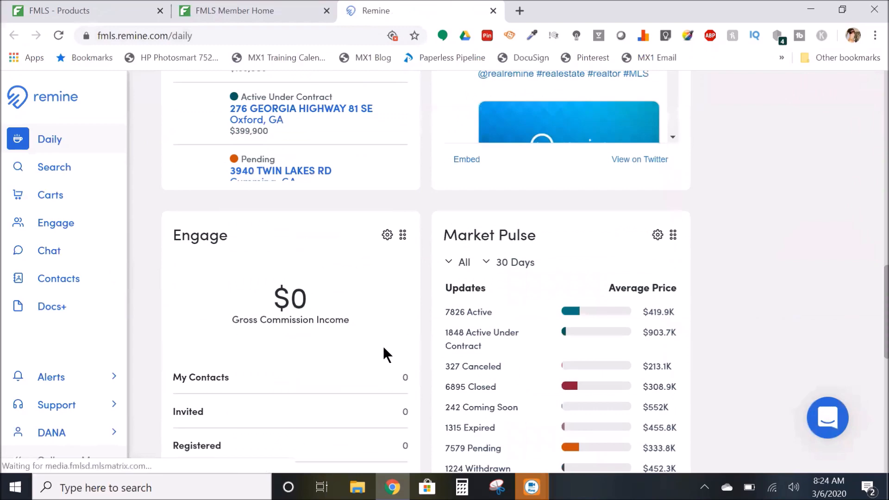
{"action": "scroll", "coordinate": [394, 348], "scroll_direction": "down", "scroll_amount": 3}
{"action": "scroll", "coordinate": [396, 352], "scroll_direction": "down", "scroll_amount": 3}
{"action": "scroll", "coordinate": [405, 351], "scroll_direction": "down", "scroll_amount": 4}
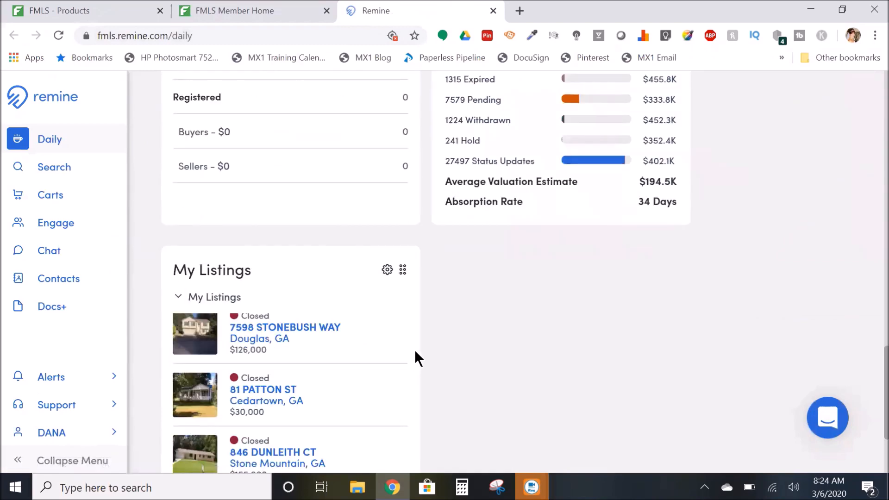
{"action": "scroll", "coordinate": [494, 335], "scroll_direction": "up", "scroll_amount": 20}
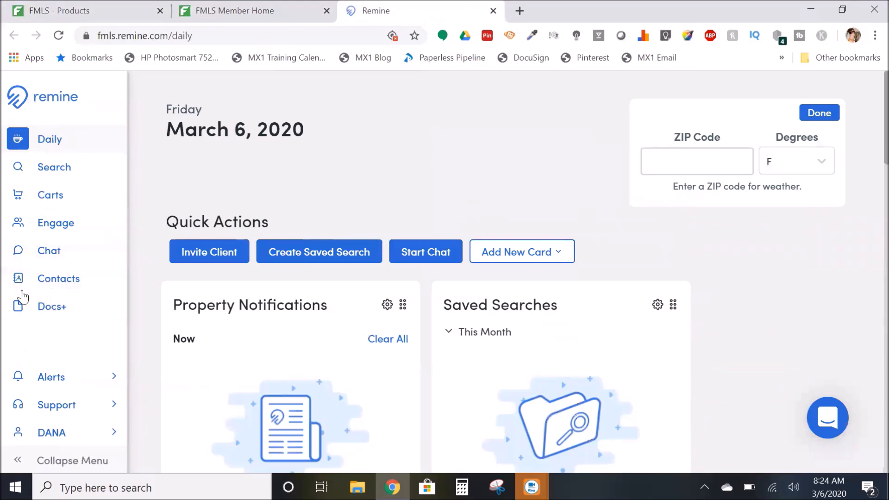
Open Docs+ and examine its dashboard, including the transaction and upload options and the recently edited files.
{"action": "left_click", "coordinate": [57, 307]}
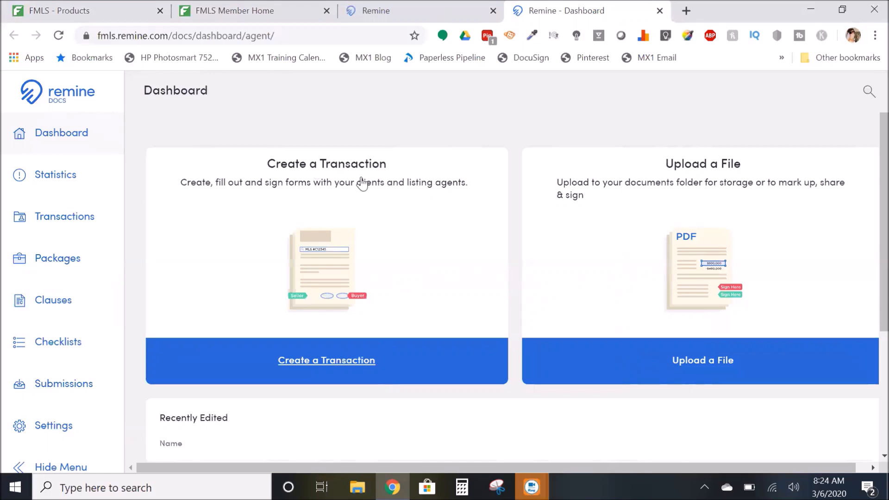
{"action": "scroll", "coordinate": [411, 214], "scroll_direction": "down", "scroll_amount": 4}
{"action": "scroll", "coordinate": [462, 269], "scroll_direction": "up", "scroll_amount": 4}
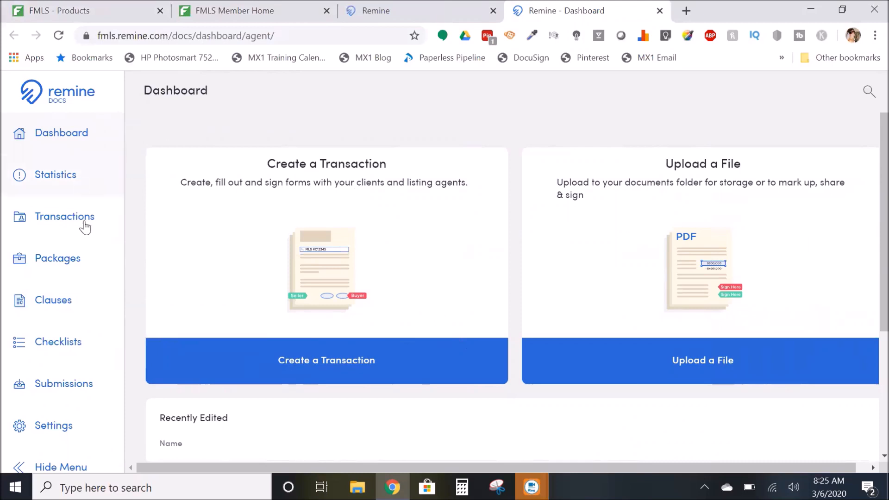
{"action": "scroll", "coordinate": [685, 301], "scroll_direction": "down", "scroll_amount": 4}
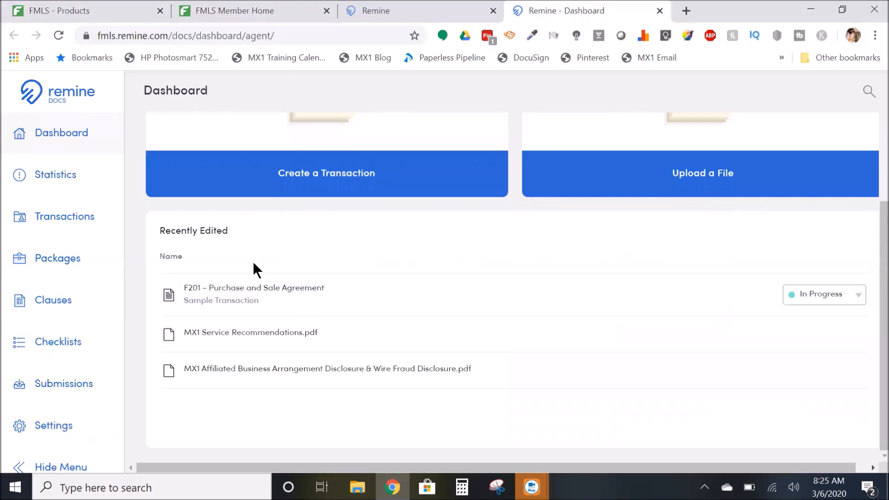
{"action": "scroll", "coordinate": [310, 306], "scroll_direction": "up", "scroll_amount": 1}
{"action": "scroll", "coordinate": [315, 298], "scroll_direction": "up", "scroll_amount": 3}
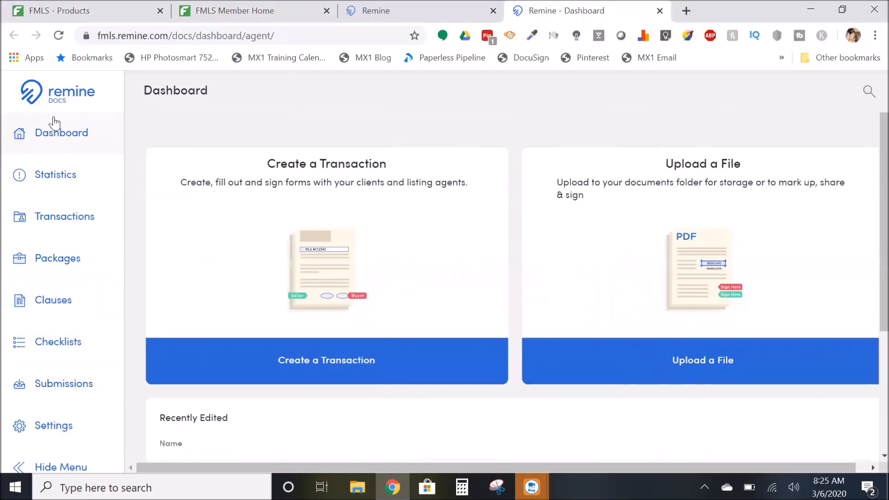
{"action": "scroll", "coordinate": [83, 207], "scroll_direction": "down", "scroll_amount": 1}
{"action": "scroll", "coordinate": [77, 258], "scroll_direction": "up", "scroll_amount": 1}
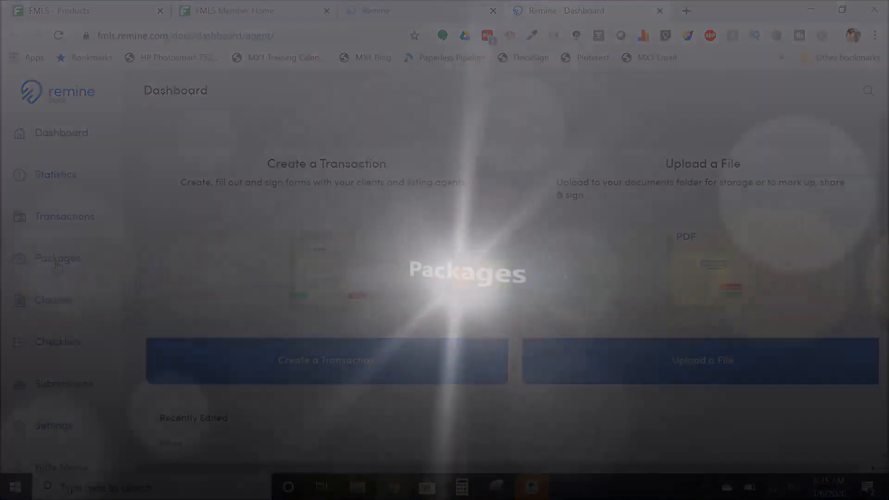
View the Packages page of Remine Docs and open the Checklists page.
{"action": "left_click", "coordinate": [56, 259]}
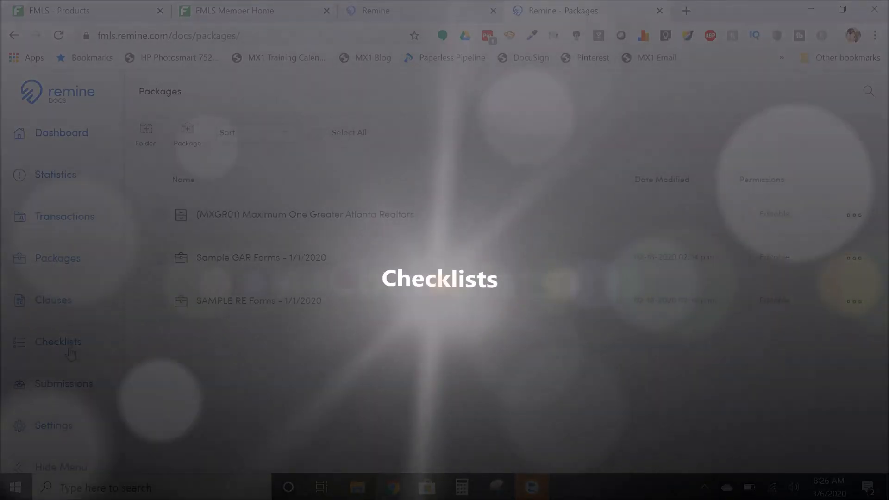
{"action": "left_click", "coordinate": [70, 353]}
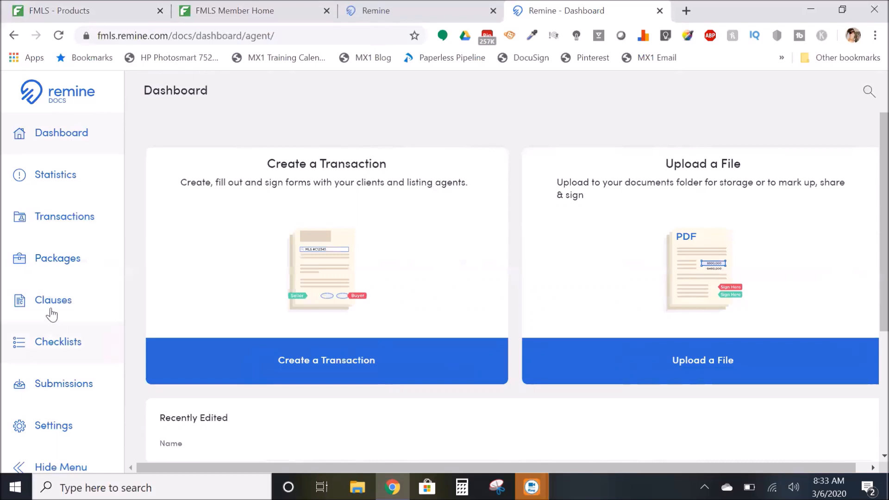
Open the Georgia Association of Realtors collection in the Clauses section.
{"action": "left_click", "coordinate": [51, 304]}
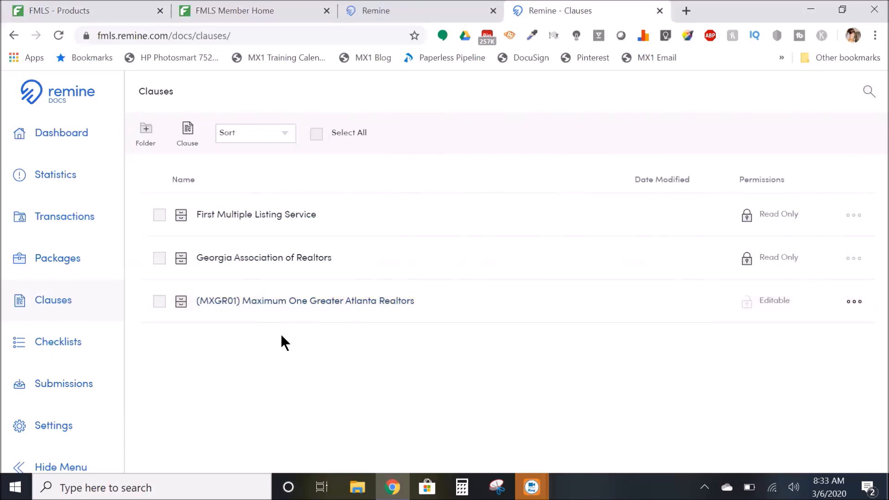
{"action": "left_click", "coordinate": [254, 260]}
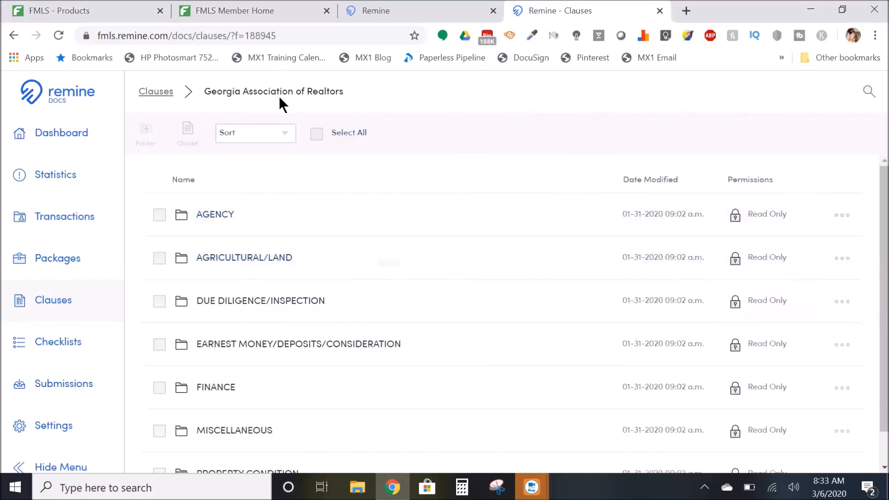
{"action": "left_click", "coordinate": [156, 95]}
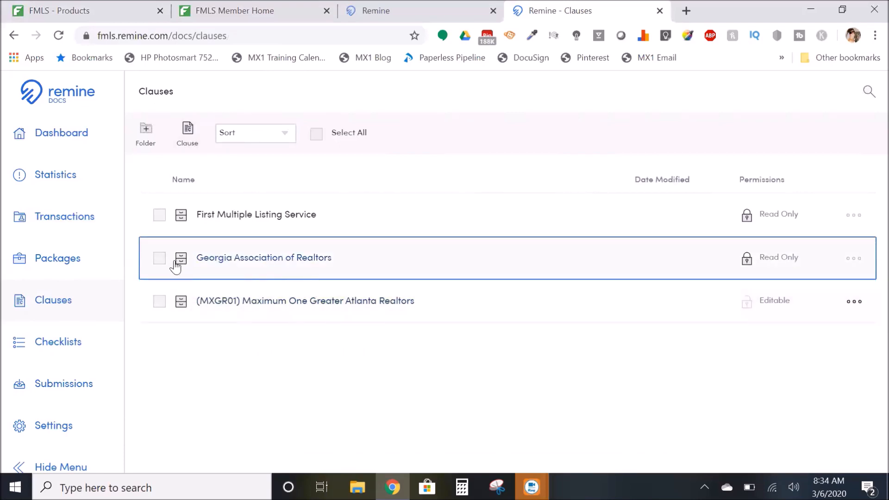
{"action": "left_click", "coordinate": [241, 260]}
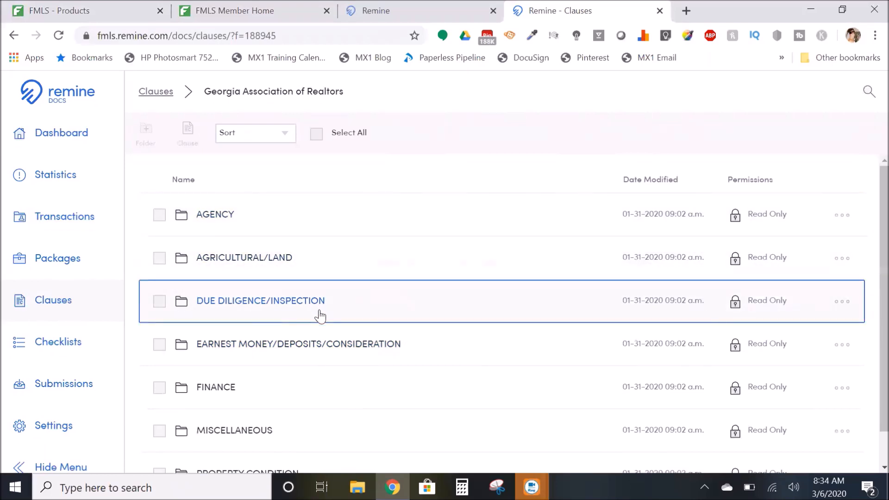
Open the DUE DILIGENCE/INSPECTION folder and look through its clauses around SS 302 to SS 324.
{"action": "scroll", "coordinate": [338, 345], "scroll_direction": "down", "scroll_amount": 1}
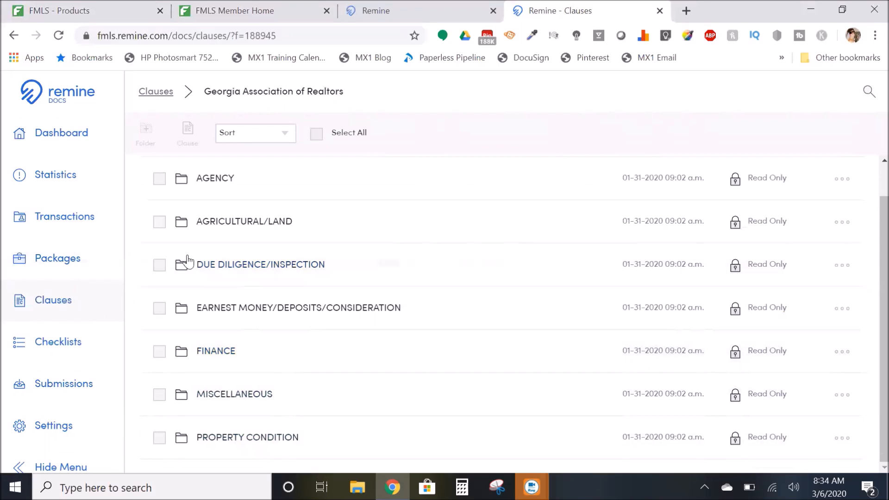
{"action": "left_click", "coordinate": [239, 271]}
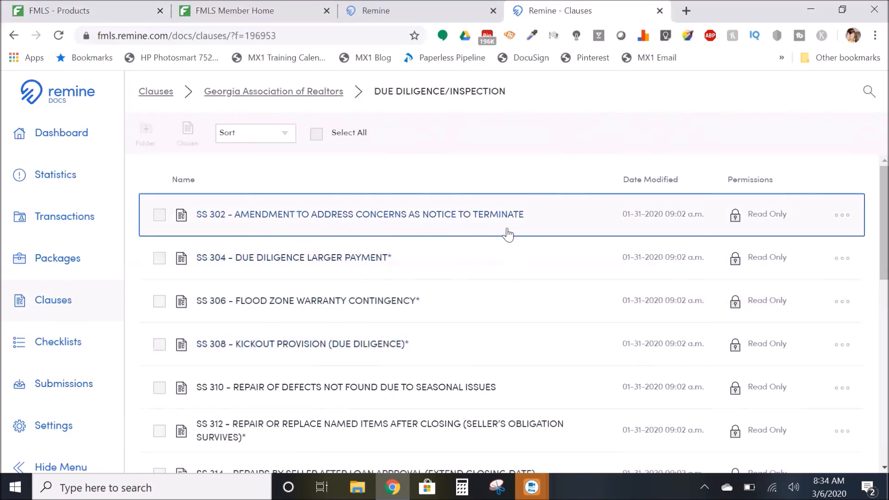
{"action": "scroll", "coordinate": [482, 248], "scroll_direction": "down", "scroll_amount": 1}
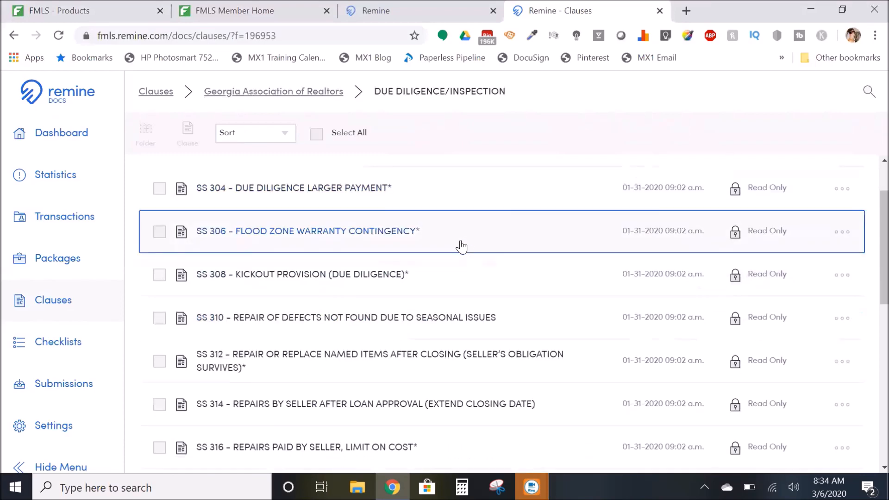
{"action": "scroll", "coordinate": [464, 243], "scroll_direction": "down", "scroll_amount": 1}
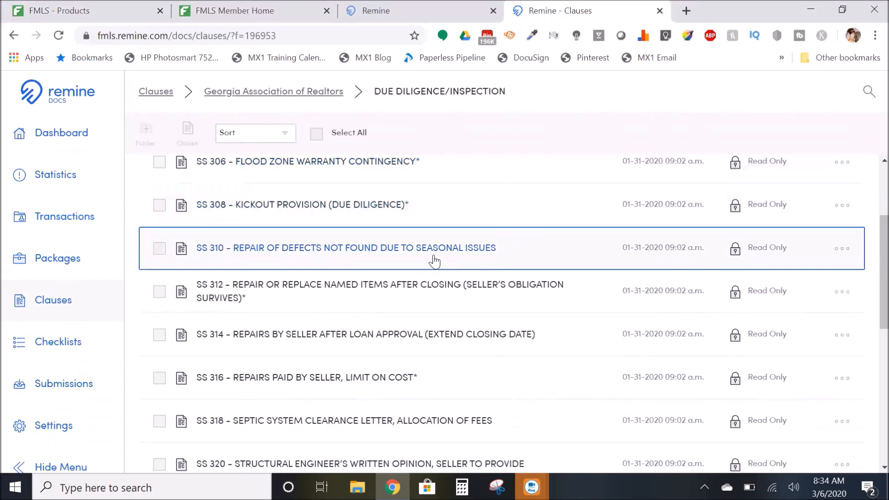
{"action": "scroll", "coordinate": [434, 262], "scroll_direction": "down", "scroll_amount": 1}
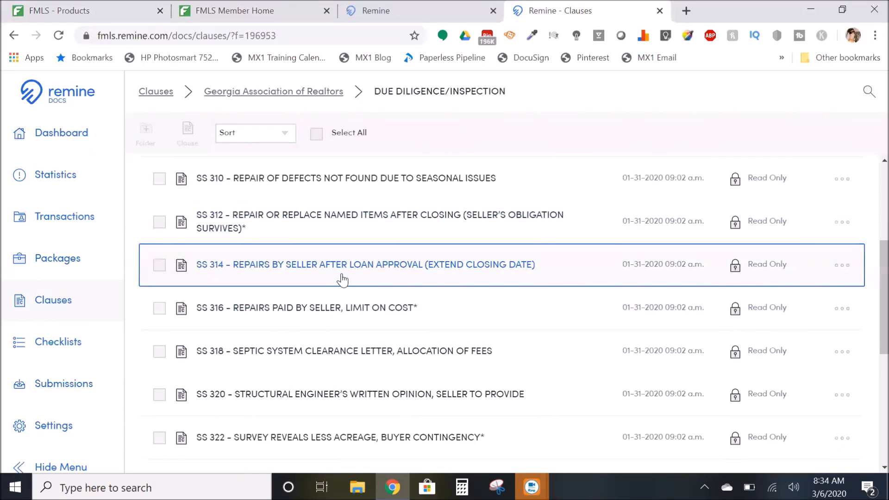
{"action": "scroll", "coordinate": [498, 321], "scroll_direction": "down", "scroll_amount": 1}
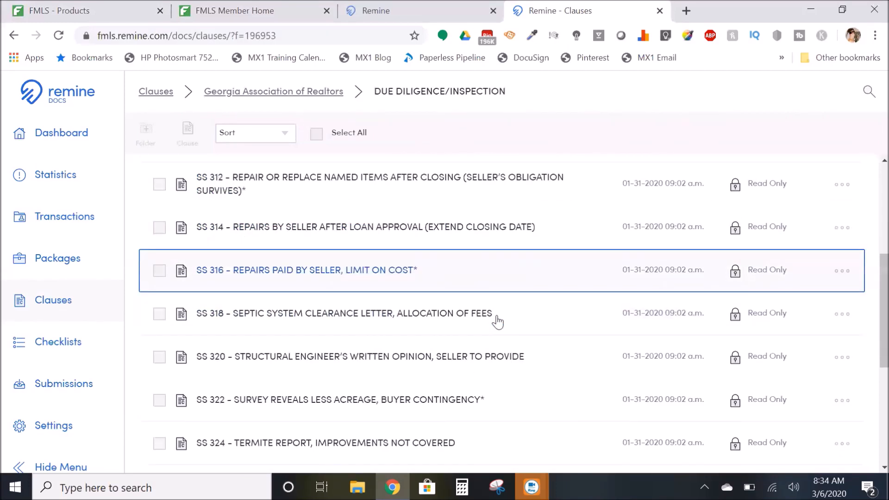
{"action": "scroll", "coordinate": [470, 331], "scroll_direction": "up", "scroll_amount": 2}
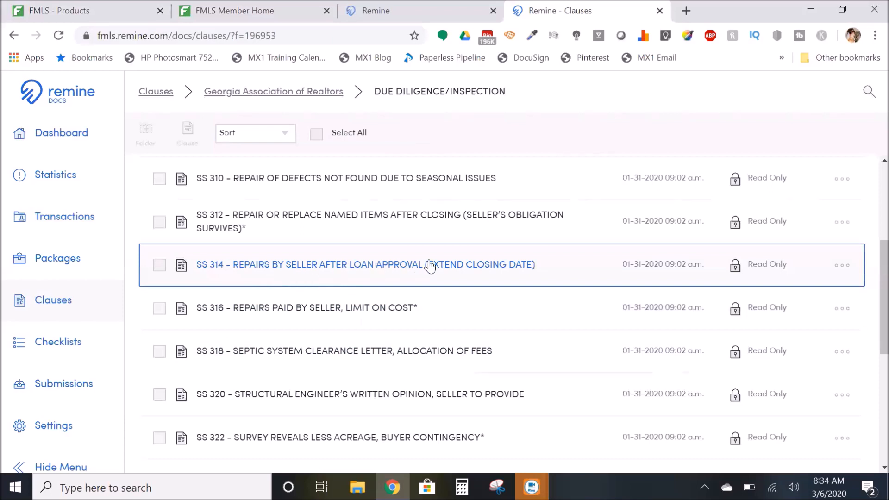
Open the SS 314 clause on repairs by seller after loan approval, read its content, and return to the folder.
{"action": "left_click", "coordinate": [310, 273]}
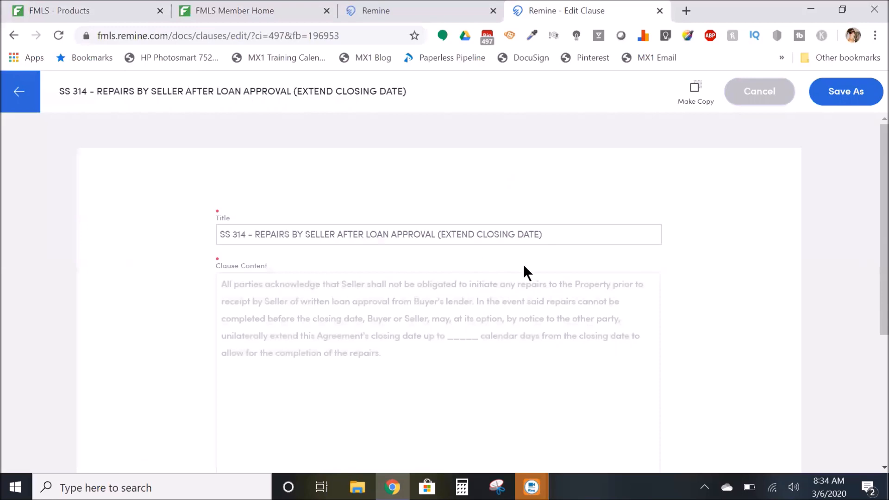
{"action": "scroll", "coordinate": [576, 291], "scroll_direction": "down", "scroll_amount": 1}
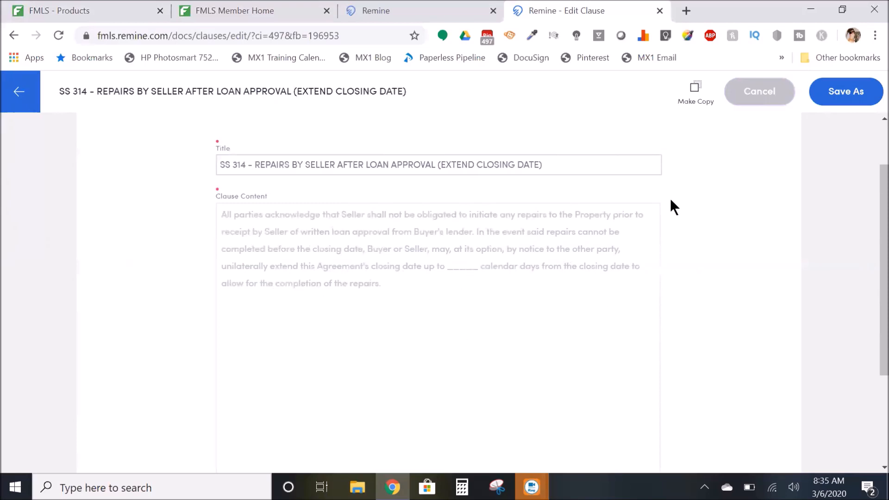
{"action": "left_click", "coordinate": [23, 93]}
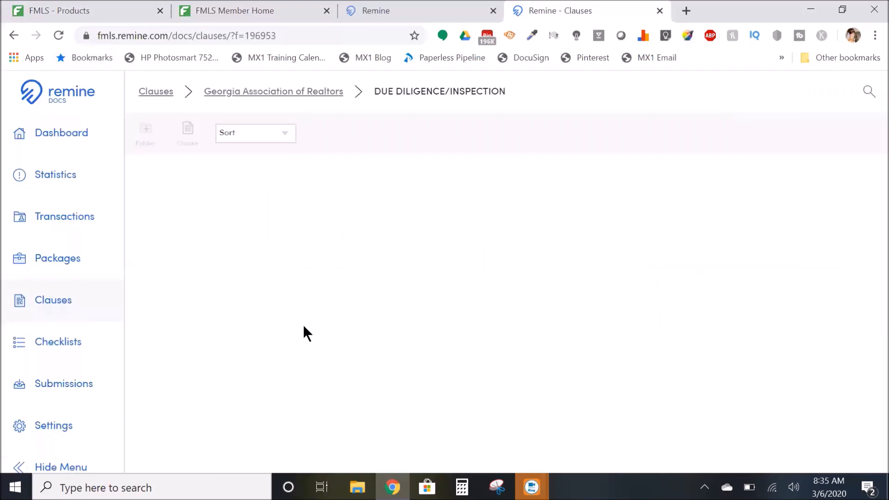
Open the SS 332 walk through list clause, read its content, and return to the DUE DILIGENCE/INSPECTION folder.
{"action": "scroll", "coordinate": [324, 301], "scroll_direction": "down", "scroll_amount": 10}
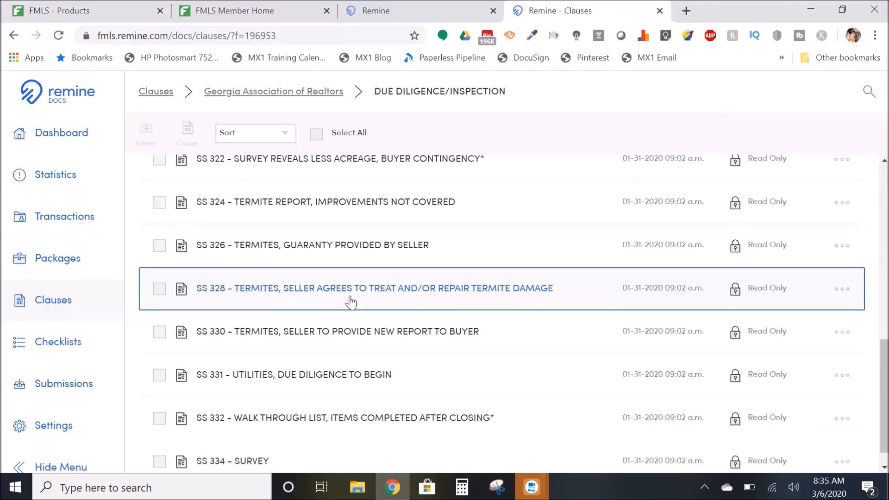
{"action": "scroll", "coordinate": [352, 302], "scroll_direction": "down", "scroll_amount": 1}
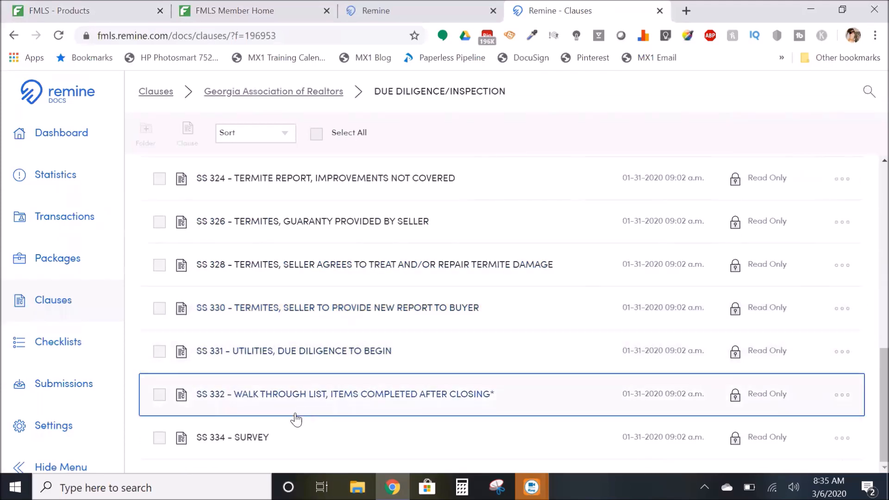
{"action": "left_click", "coordinate": [292, 395]}
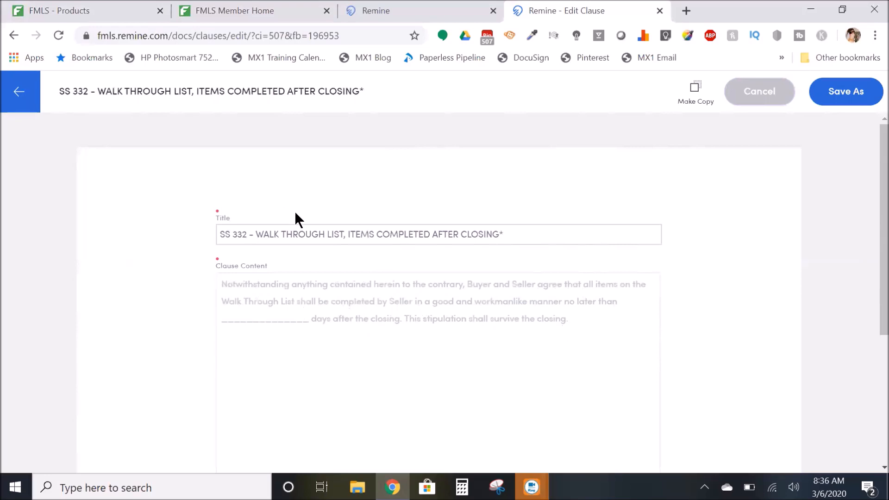
{"action": "left_click", "coordinate": [18, 95]}
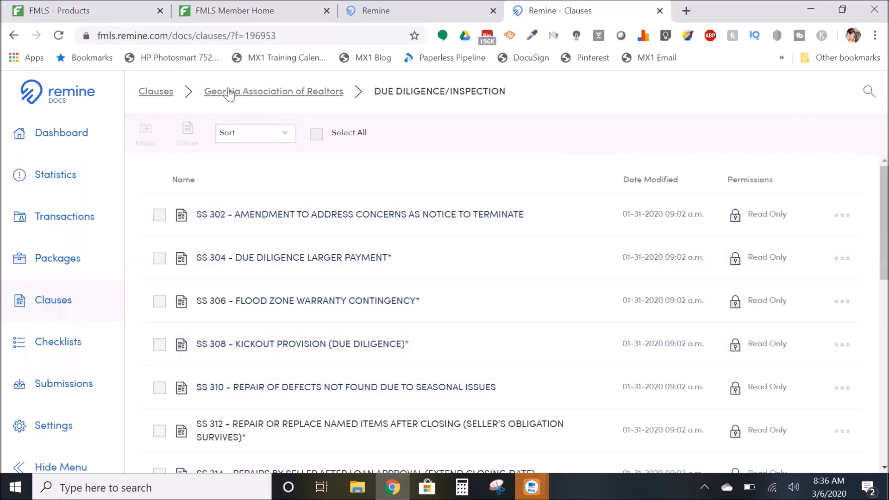
Go back to the main Clauses list and open the Special Stipulations folder of First Multiple Listing Service.
{"action": "left_click", "coordinate": [153, 92]}
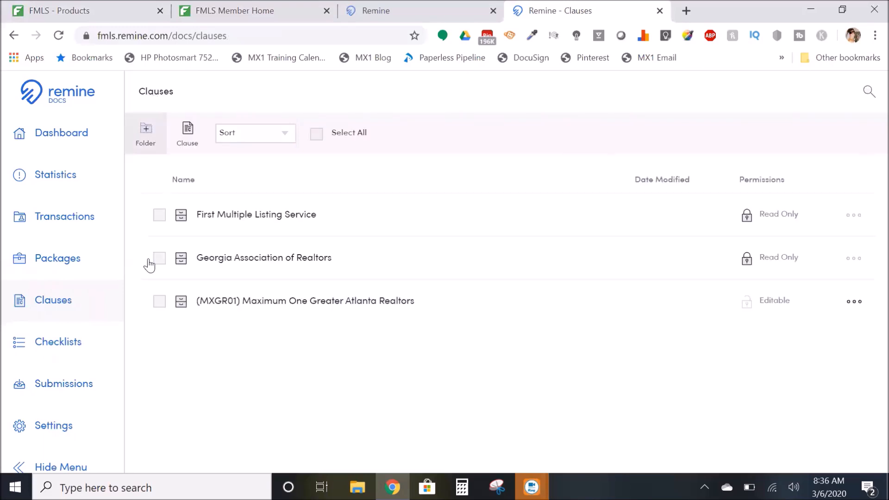
{"action": "left_click", "coordinate": [246, 218]}
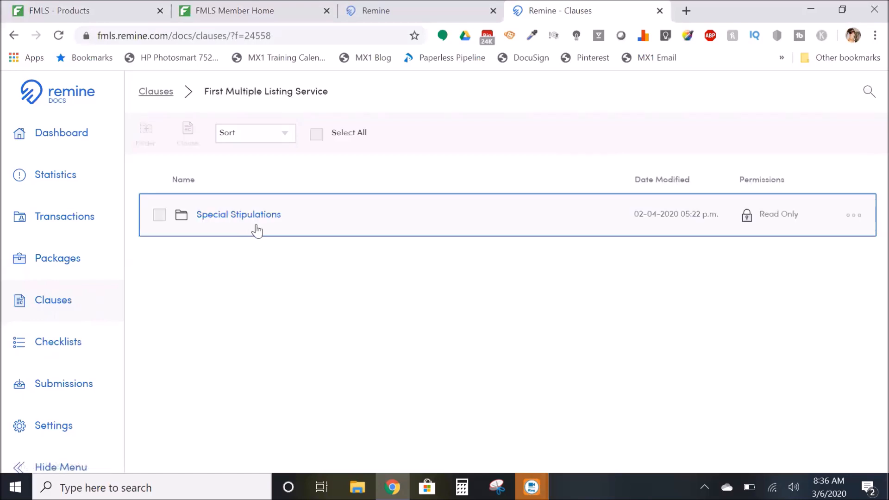
{"action": "left_click", "coordinate": [253, 214]}
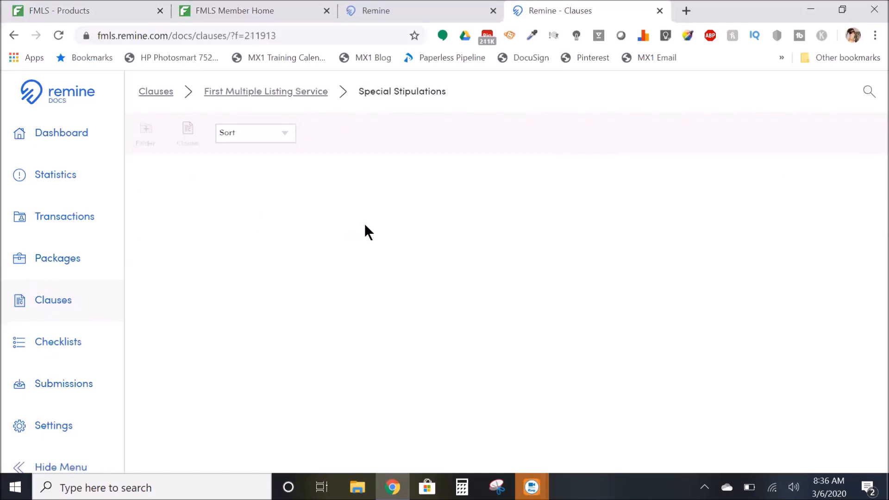
Find the Assignment Right of the Buyer clause, read its content, and return to the Special Stipulations folder.
{"action": "scroll", "coordinate": [478, 261], "scroll_direction": "down", "scroll_amount": 1}
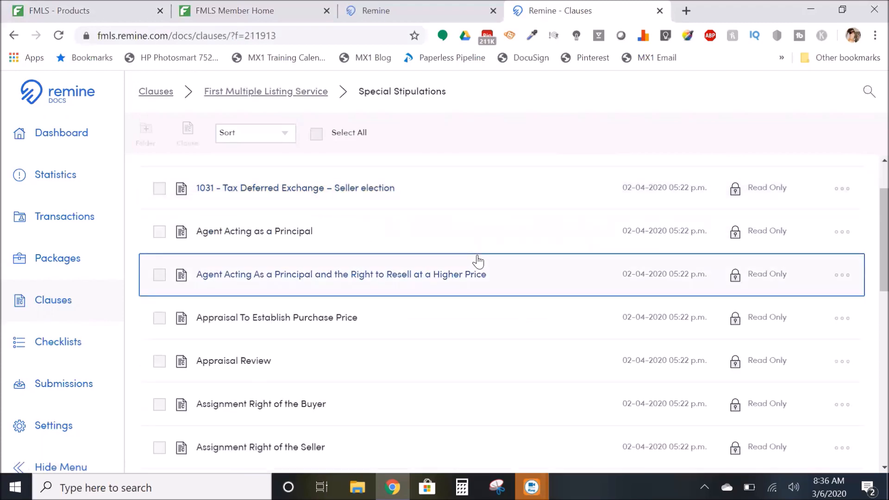
{"action": "scroll", "coordinate": [477, 259], "scroll_direction": "up", "scroll_amount": 2}
{"action": "scroll", "coordinate": [521, 294], "scroll_direction": "down", "scroll_amount": 3}
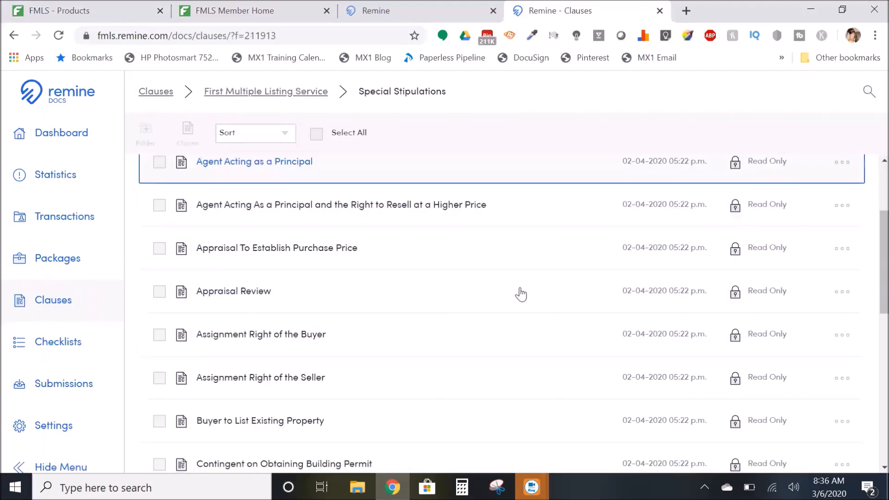
{"action": "scroll", "coordinate": [520, 294], "scroll_direction": "down", "scroll_amount": 2}
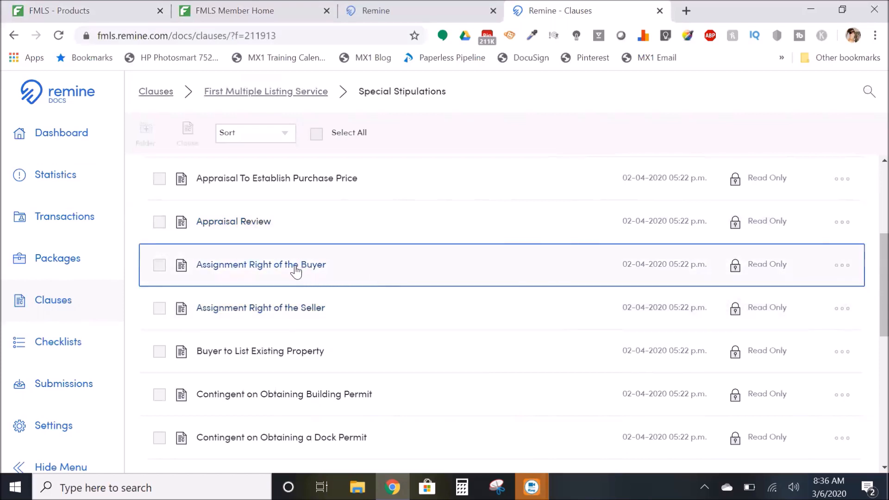
{"action": "left_click", "coordinate": [278, 269]}
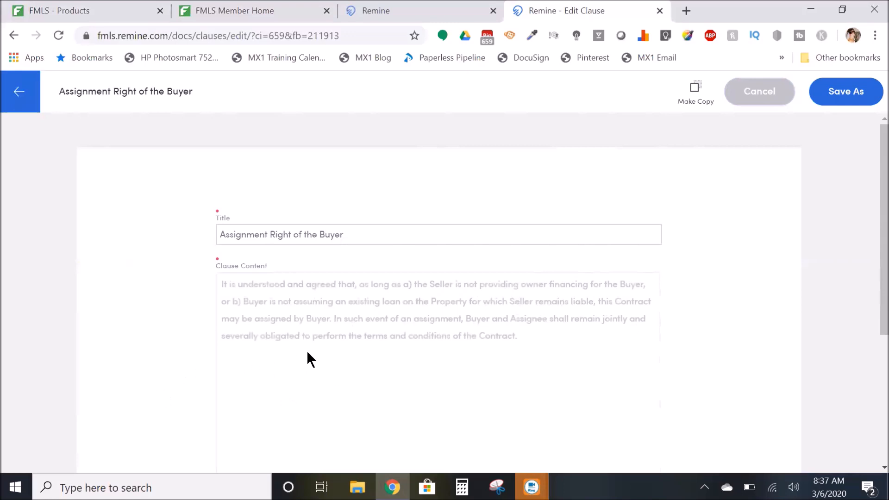
{"action": "left_click", "coordinate": [22, 95]}
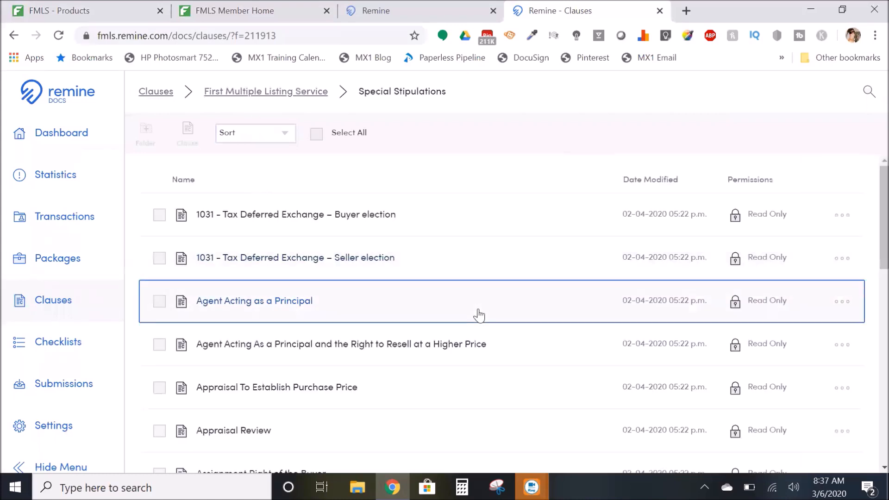
Look through the Special Stipulations clauses, including the contingency, earnest money, notification and seller repair entries.
{"action": "scroll", "coordinate": [440, 314], "scroll_direction": "down", "scroll_amount": 3}
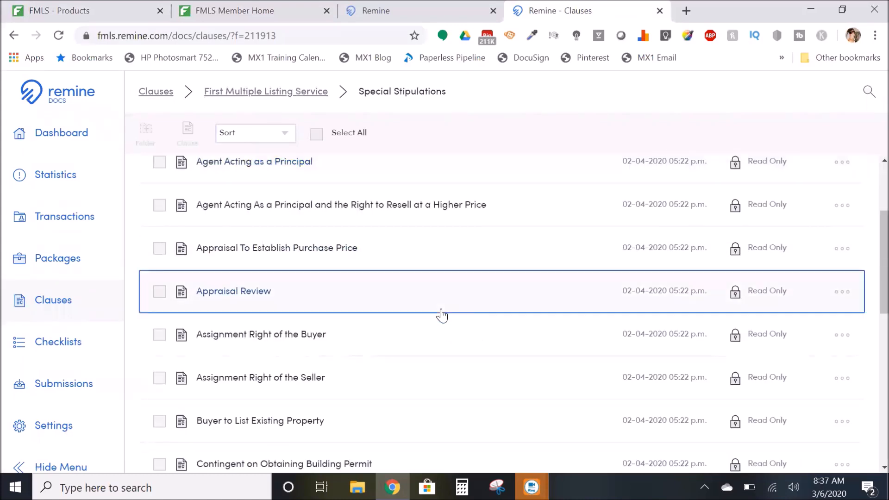
{"action": "scroll", "coordinate": [419, 306], "scroll_direction": "down", "scroll_amount": 2}
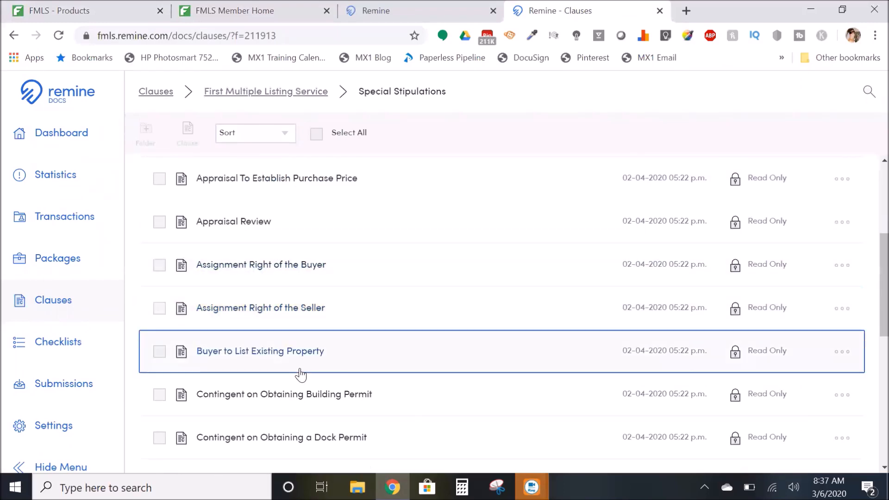
{"action": "scroll", "coordinate": [413, 276], "scroll_direction": "down", "scroll_amount": 9}
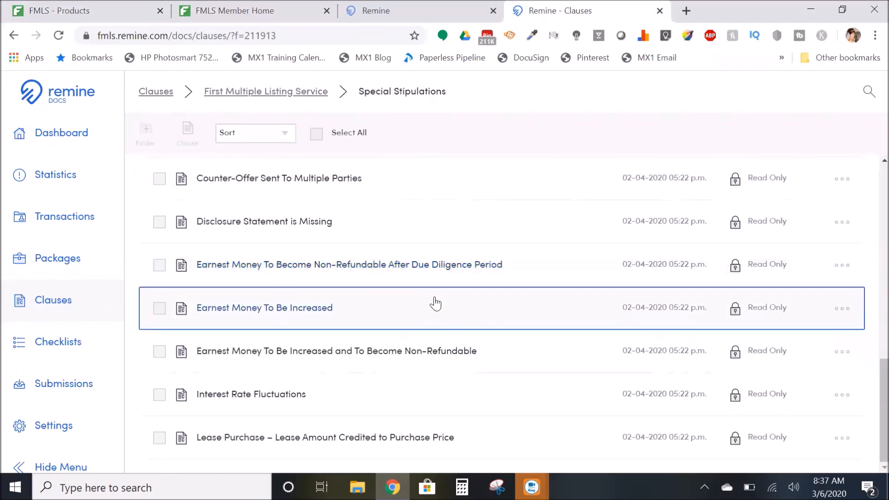
{"action": "scroll", "coordinate": [408, 280], "scroll_direction": "up", "scroll_amount": 11}
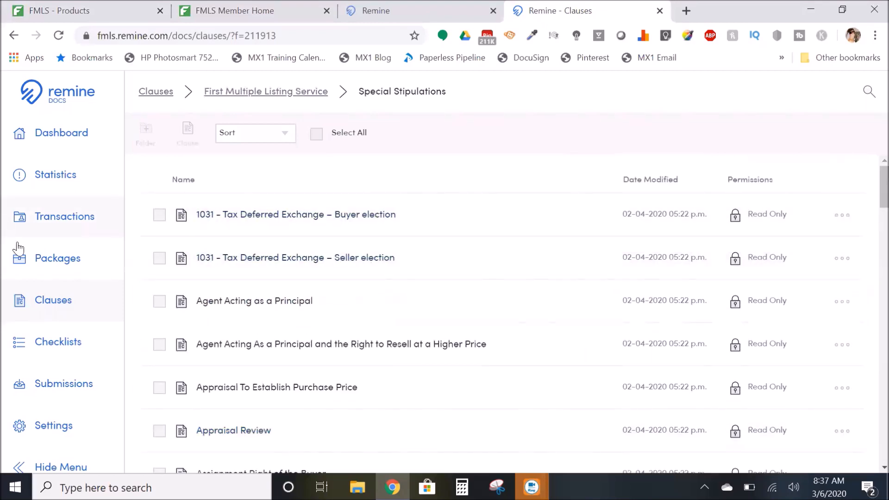
{"action": "scroll", "coordinate": [490, 385], "scroll_direction": "down", "scroll_amount": 11}
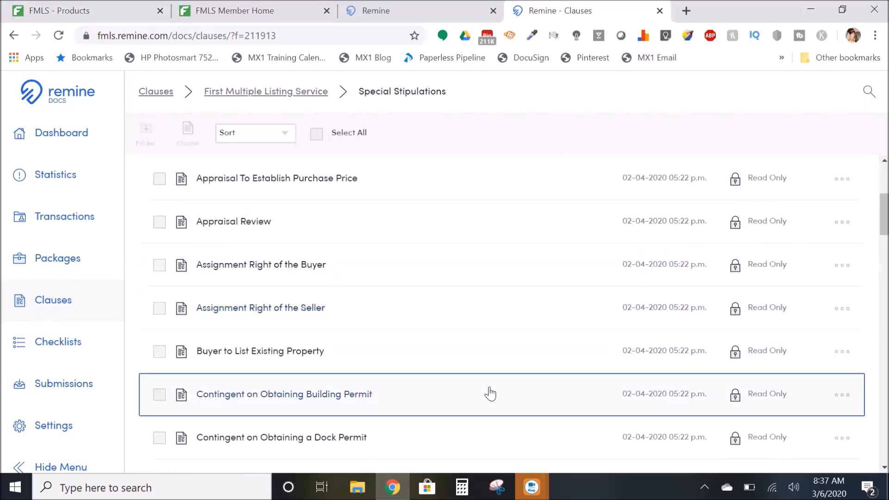
{"action": "scroll", "coordinate": [467, 383], "scroll_direction": "up", "scroll_amount": 10}
{"action": "scroll", "coordinate": [464, 365], "scroll_direction": "up", "scroll_amount": 2}
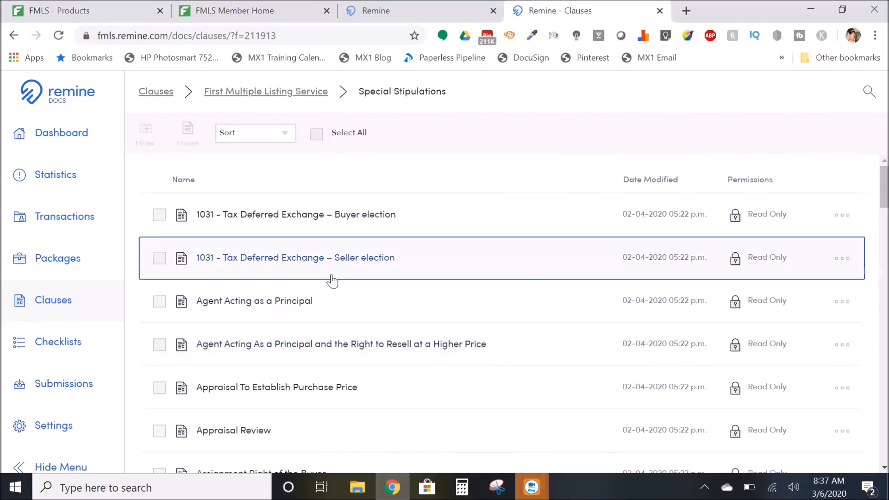
{"action": "scroll", "coordinate": [334, 323], "scroll_direction": "down", "scroll_amount": 6}
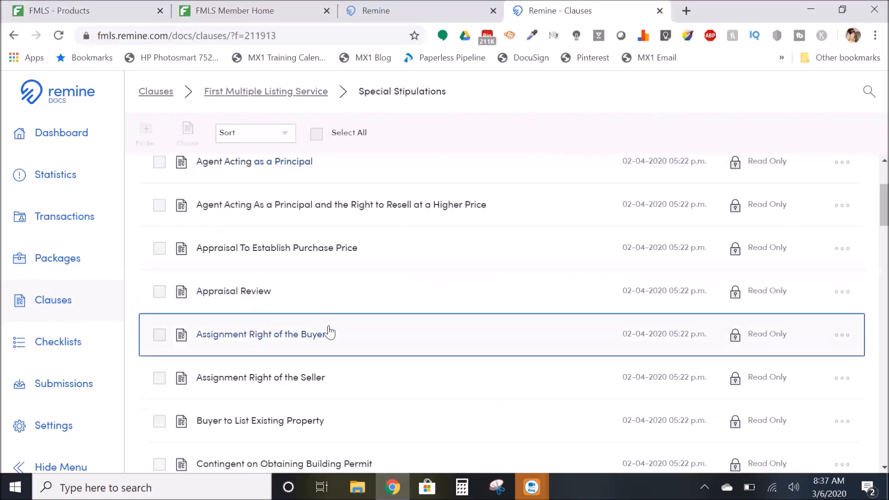
{"action": "scroll", "coordinate": [357, 323], "scroll_direction": "down", "scroll_amount": 18}
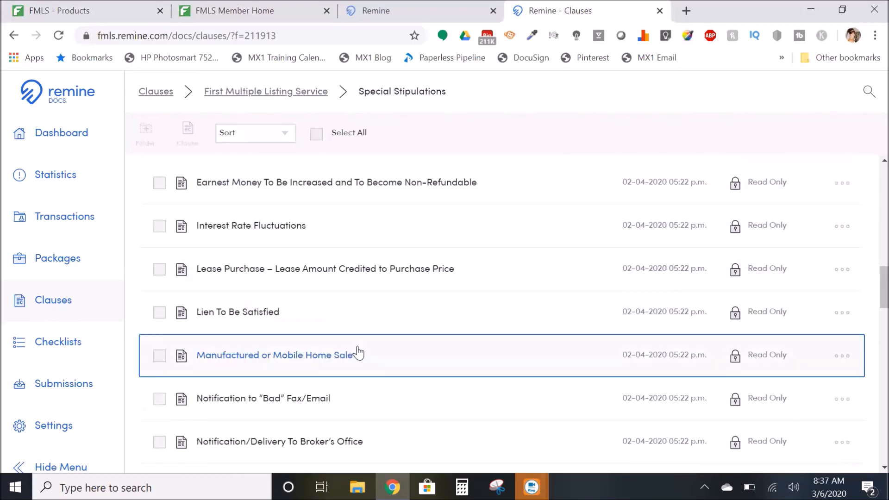
{"action": "scroll", "coordinate": [358, 353], "scroll_direction": "down", "scroll_amount": 3}
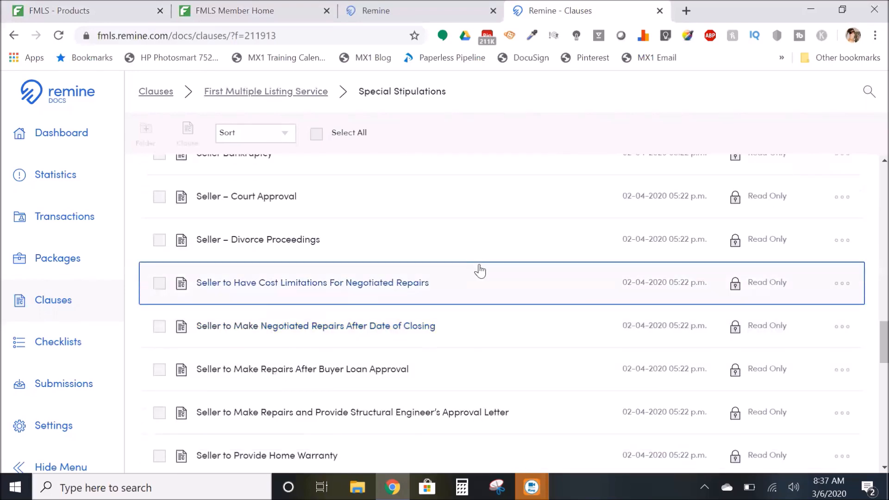
{"action": "scroll", "coordinate": [505, 272], "scroll_direction": "down", "scroll_amount": 3}
{"action": "scroll", "coordinate": [264, 223], "scroll_direction": "up", "scroll_amount": 7}
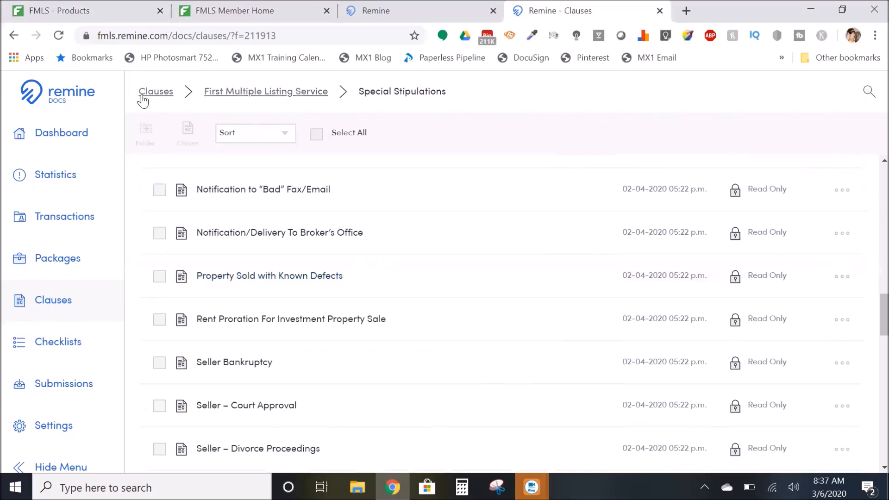
View the Down Payment Assistance Funds clause in the (MXGR01) Maximum One Greater Atlanta Realtors collection, then return to the main Clauses list.
{"action": "left_click", "coordinate": [156, 92]}
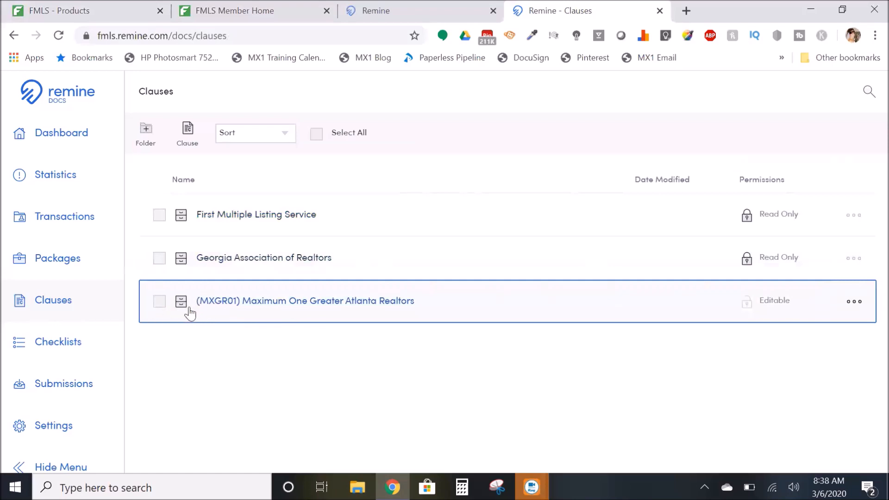
{"action": "left_click", "coordinate": [251, 302]}
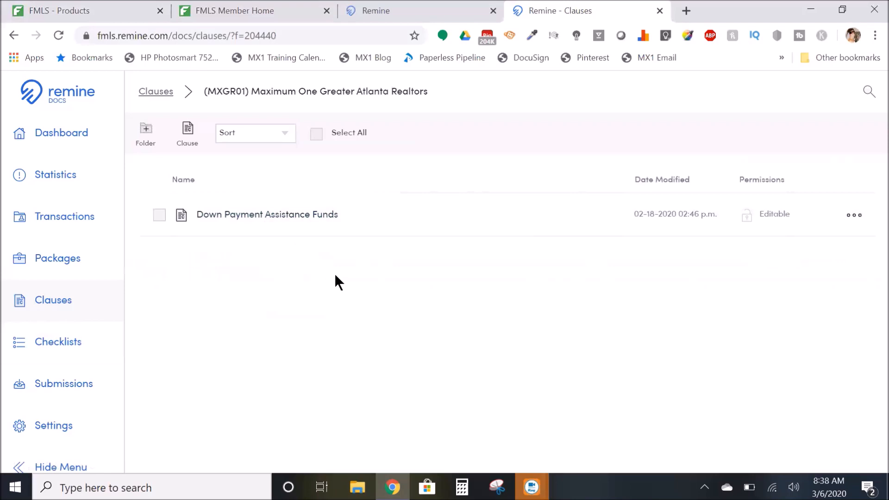
{"action": "left_click", "coordinate": [269, 228]}
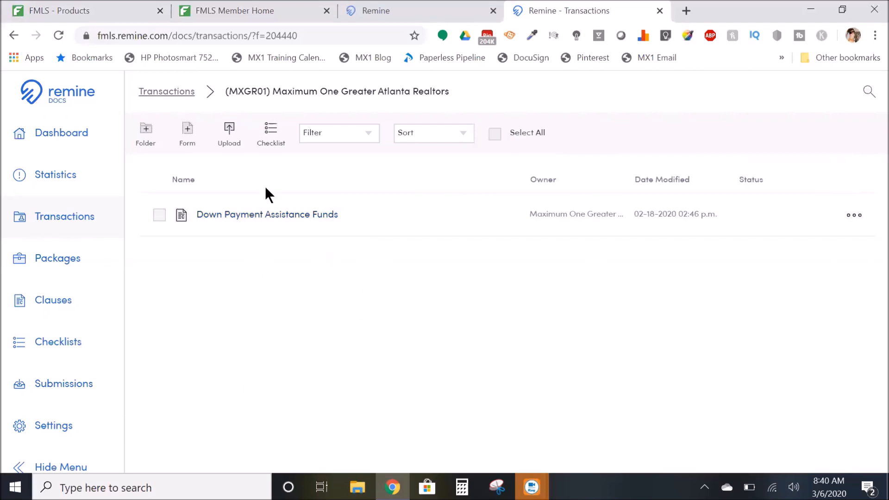
{"action": "left_click", "coordinate": [46, 303]}
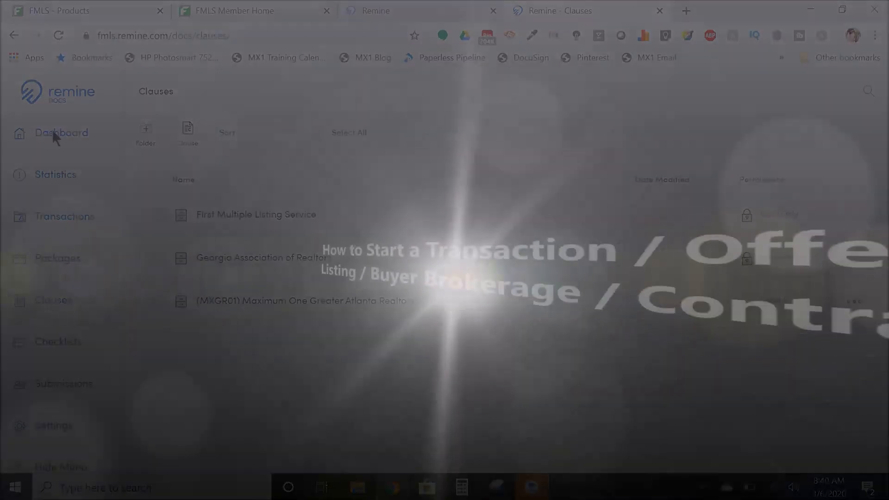
Start creating a new transaction from the dashboard.
{"action": "left_click", "coordinate": [53, 133]}
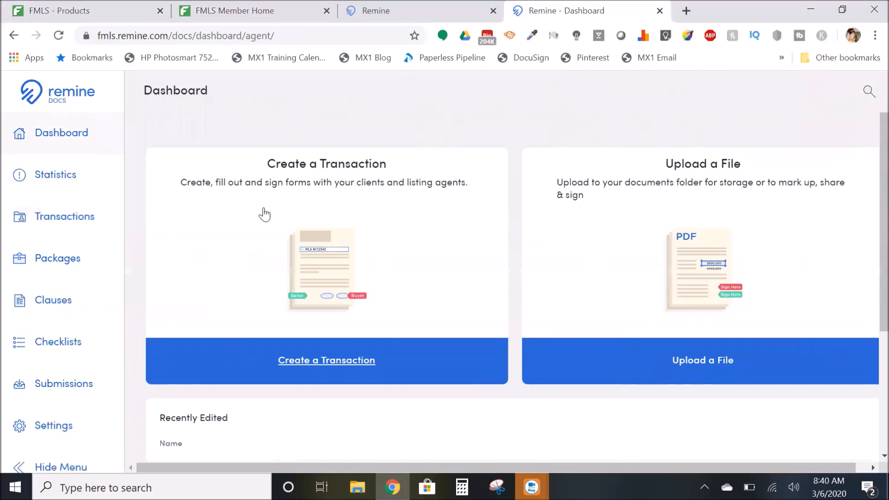
{"action": "left_click", "coordinate": [310, 363]}
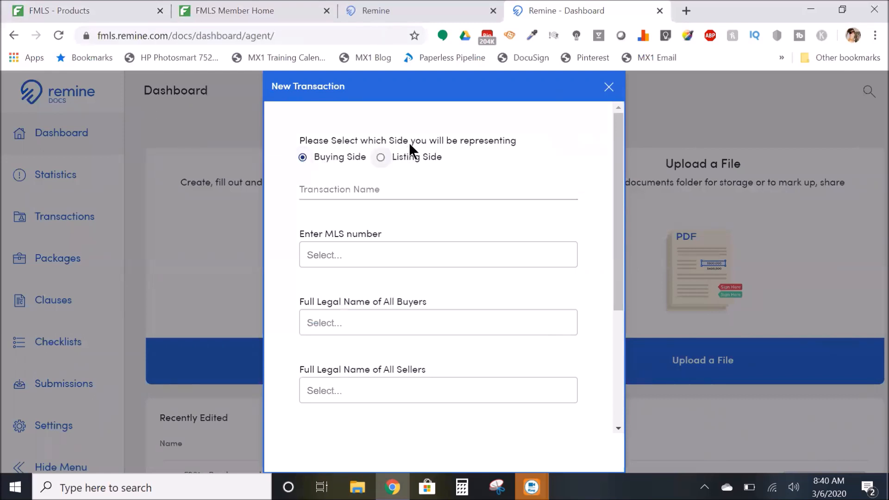
Choose Listing Side for the new transaction and examine the form's buyer, seller, buying agent and brokerage fields.
{"action": "left_click", "coordinate": [380, 158]}
{"action": "left_click", "coordinate": [350, 401]}
{"action": "scroll", "coordinate": [604, 286], "scroll_direction": "down", "scroll_amount": 5}
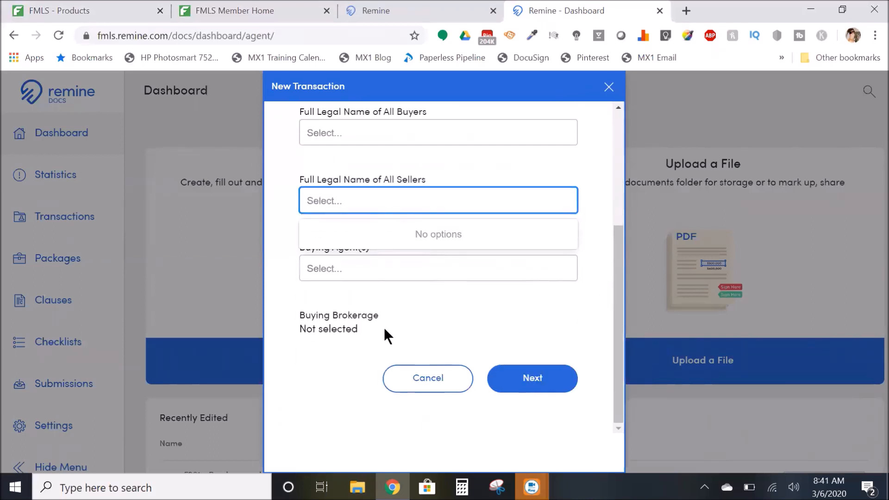
{"action": "scroll", "coordinate": [385, 327], "scroll_direction": "up", "scroll_amount": 4}
{"action": "scroll", "coordinate": [419, 334], "scroll_direction": "down", "scroll_amount": 3}
{"action": "scroll", "coordinate": [438, 338], "scroll_direction": "up", "scroll_amount": 1}
{"action": "left_click", "coordinate": [609, 207]}
{"action": "left_click_drag", "start_coordinate": [616, 216], "coordinate": [615, 151]}
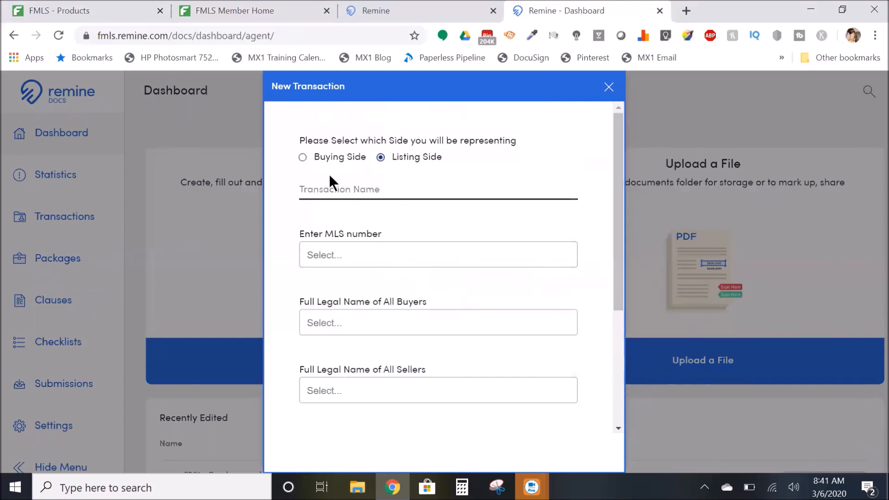
Set the new transaction to Buying Side and name it "Sample Transaction for Video".
{"action": "left_click", "coordinate": [302, 158]}
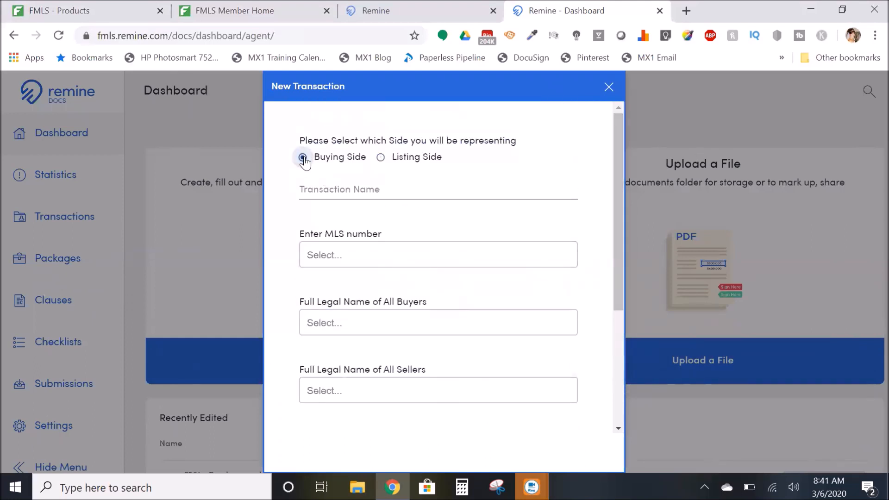
{"action": "left_click", "coordinate": [327, 183]}
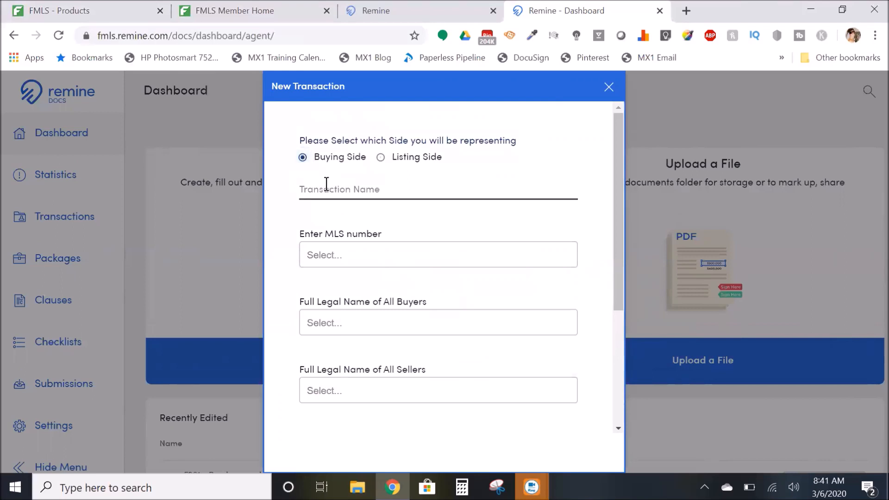
{"action": "left_click", "coordinate": [326, 185]}
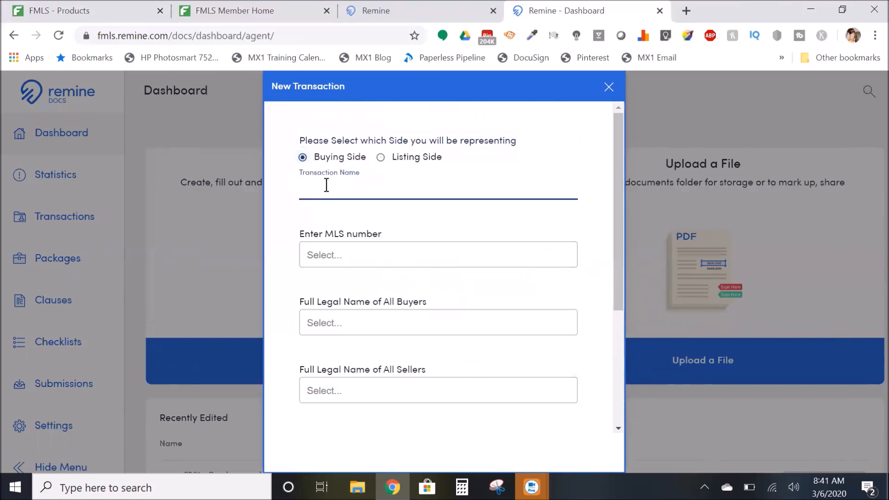
{"action": "type", "text": "Sample Transaction for Vid"}
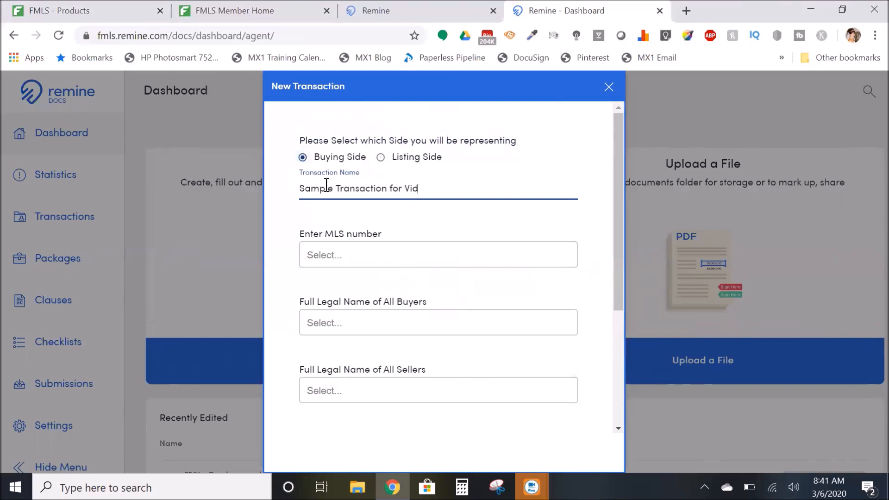
{"action": "type", "text": "eo"}
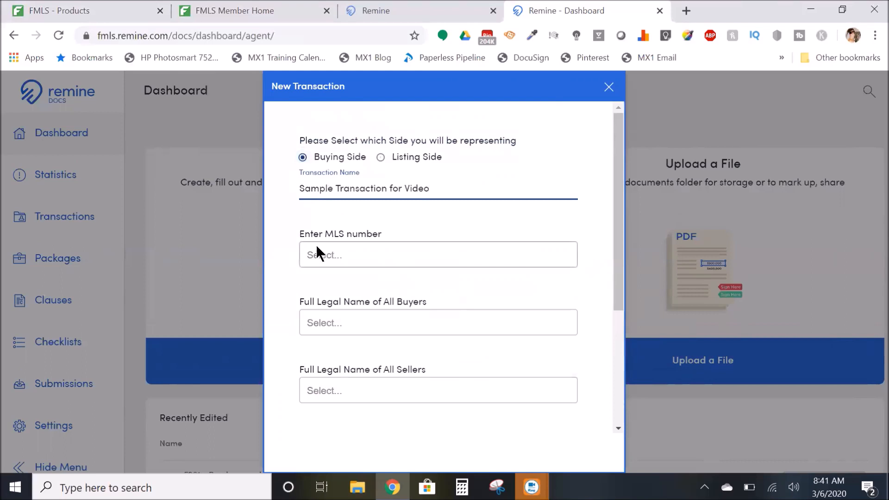
Leave the MLS number blank and add the first buyer's full legal name to the transaction.
{"action": "left_click", "coordinate": [325, 256]}
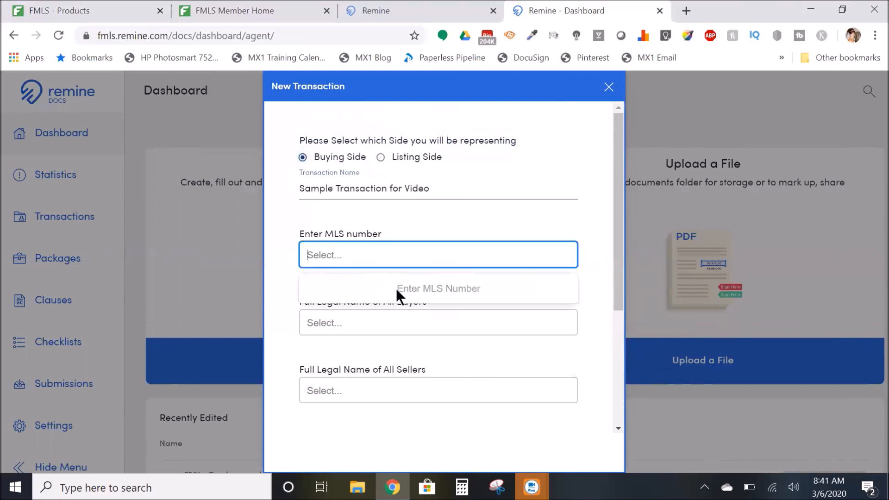
{"action": "left_click", "coordinate": [357, 323]}
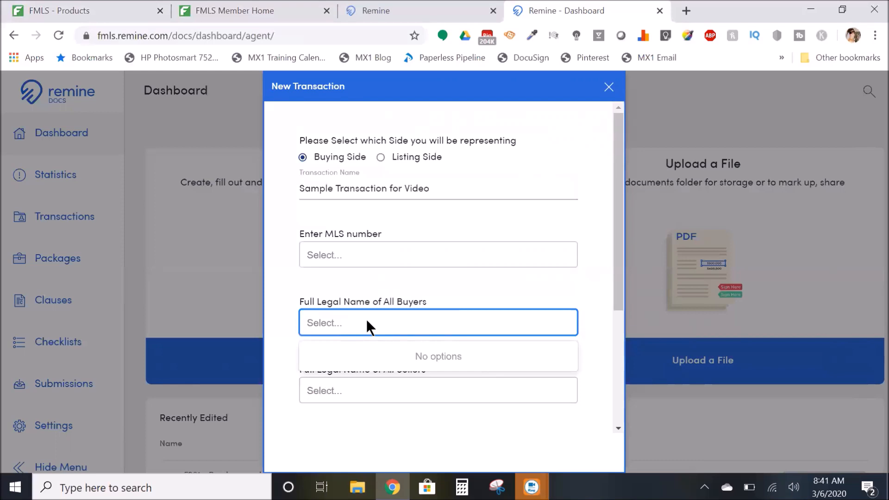
{"action": "type", "text": "Happy BuyerOme"}
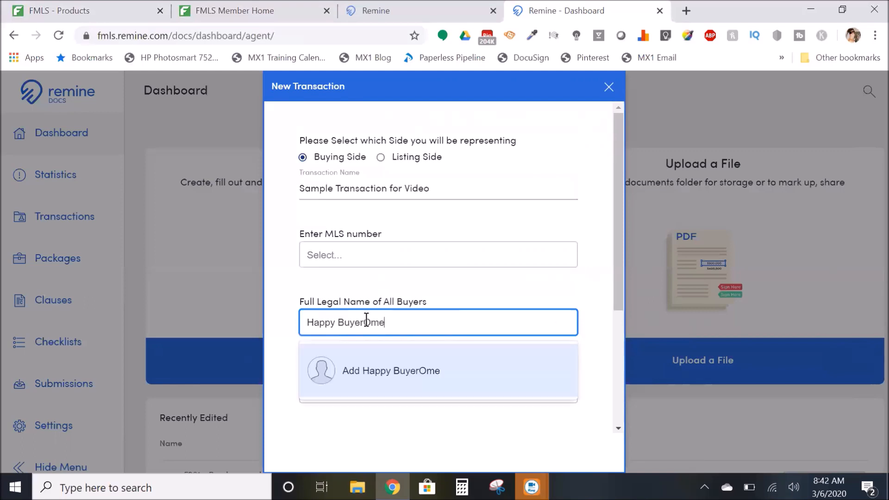
{"action": "key", "text": "BackSpace"}
{"action": "key", "text": "BackSpace"}
{"action": "type", "text": "ne"}
{"action": "left_click", "coordinate": [364, 373]}
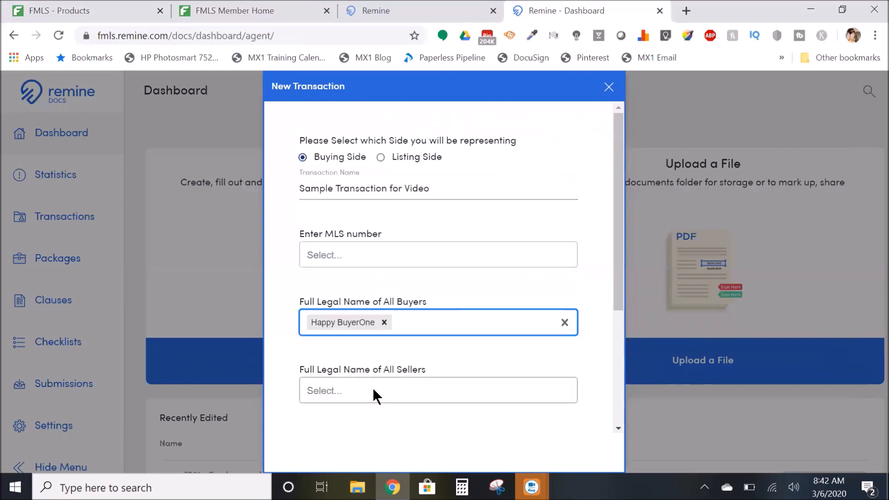
Add the second buyer's full legal name alongside the first buyer.
{"action": "left_click", "coordinate": [451, 321]}
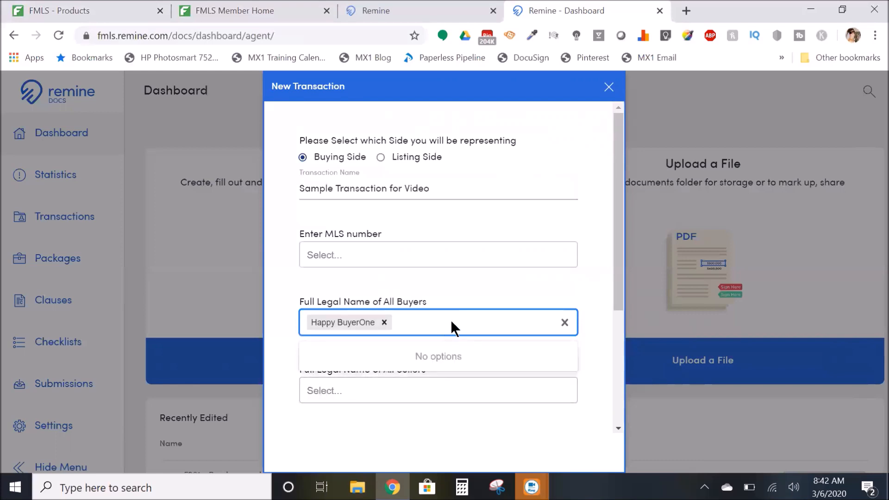
{"action": "type", "text": "Happy"}
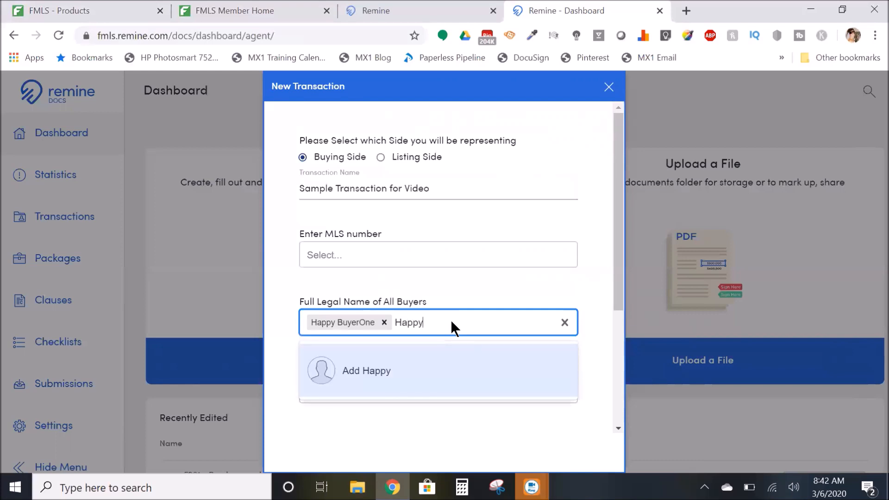
{"action": "type", "text": " BuyerTwo"}
{"action": "left_click", "coordinate": [433, 369]}
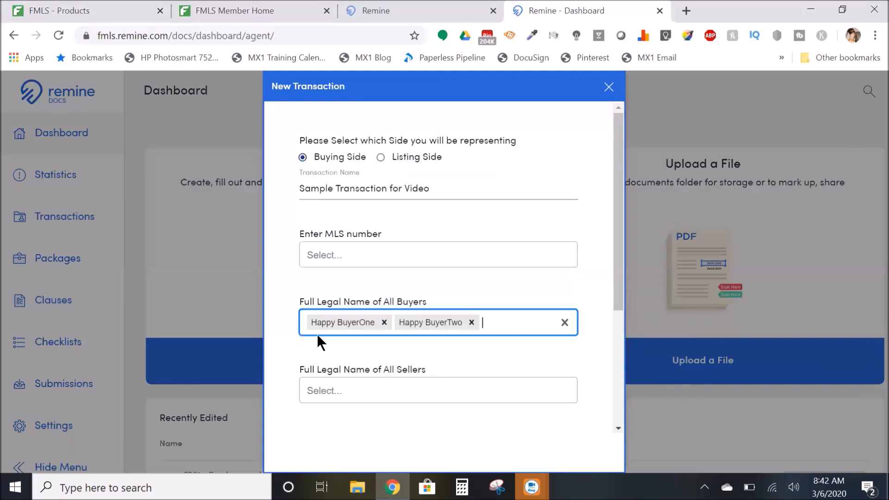
Review the remaining details, leave the sellers and listing agents blank, and continue to the transaction's document selection.
{"action": "scroll", "coordinate": [361, 362], "scroll_direction": "down", "scroll_amount": 3}
{"action": "left_click", "coordinate": [374, 248]}
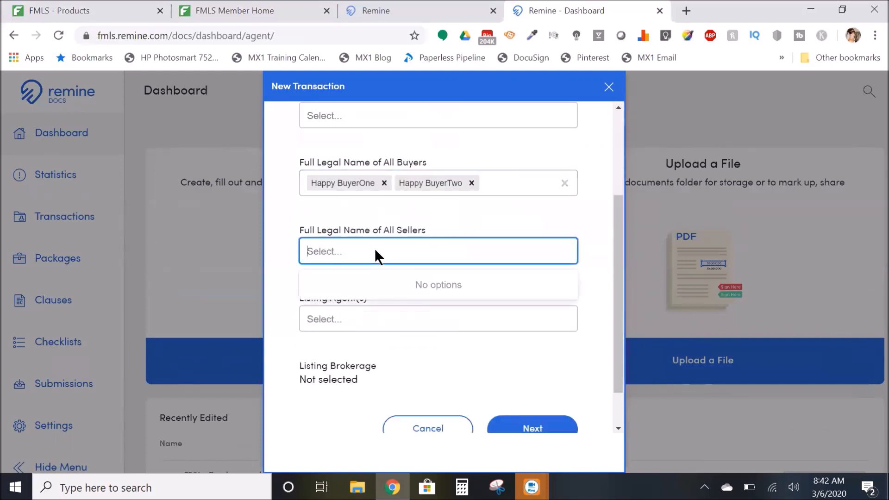
{"action": "scroll", "coordinate": [388, 248], "scroll_direction": "down", "scroll_amount": 1}
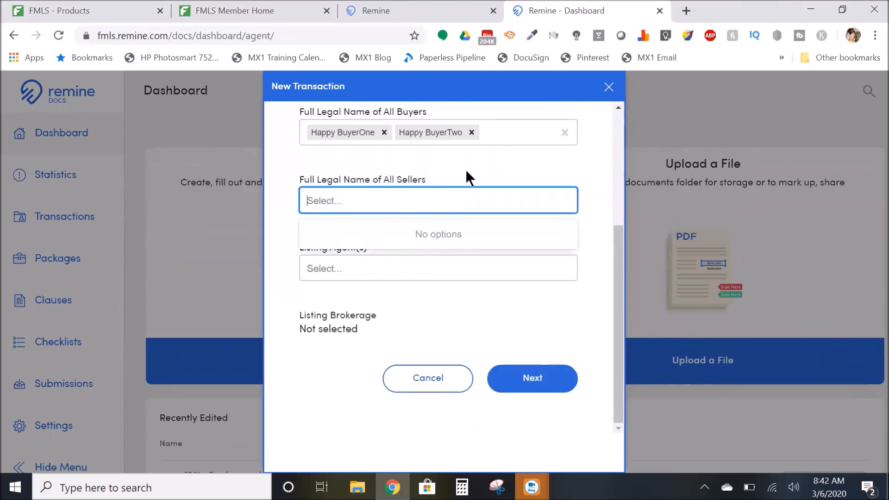
{"action": "left_click", "coordinate": [482, 155]}
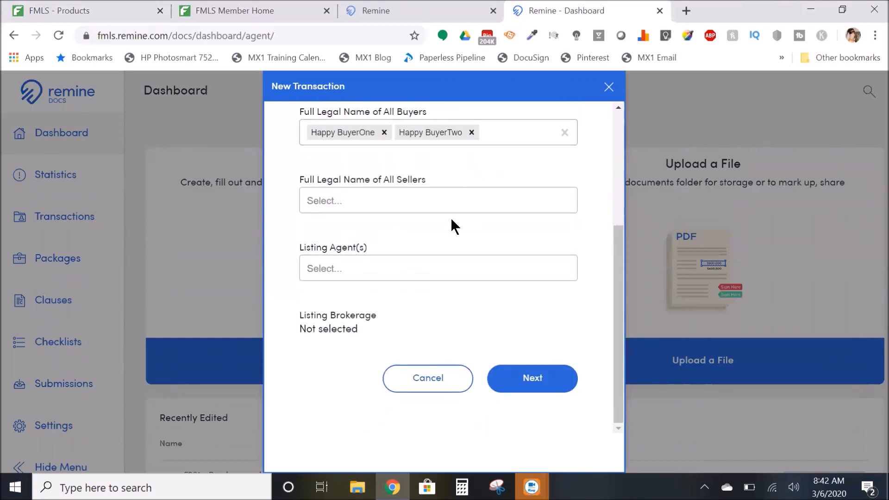
{"action": "left_click", "coordinate": [408, 265]}
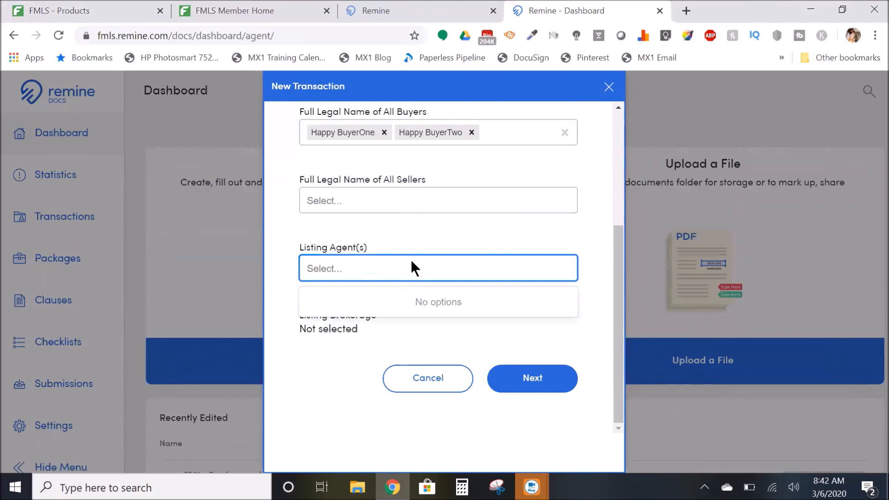
{"action": "left_click", "coordinate": [411, 261]}
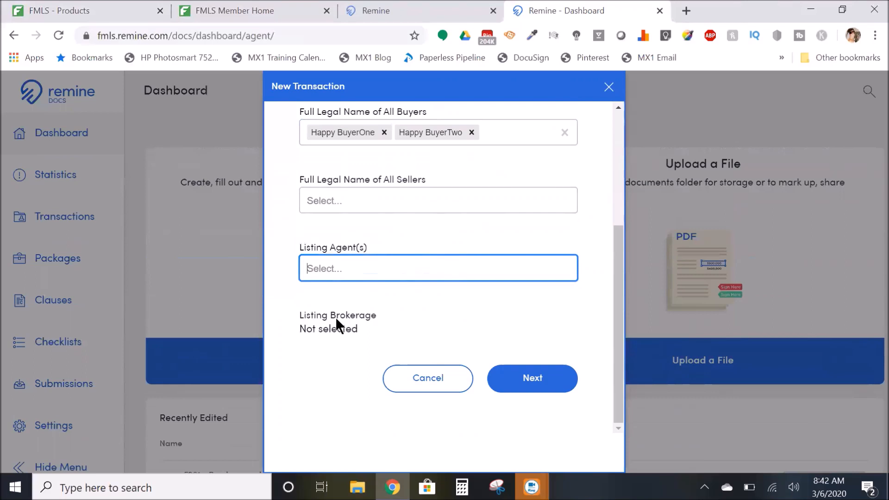
{"action": "scroll", "coordinate": [353, 324], "scroll_direction": "up", "scroll_amount": 4}
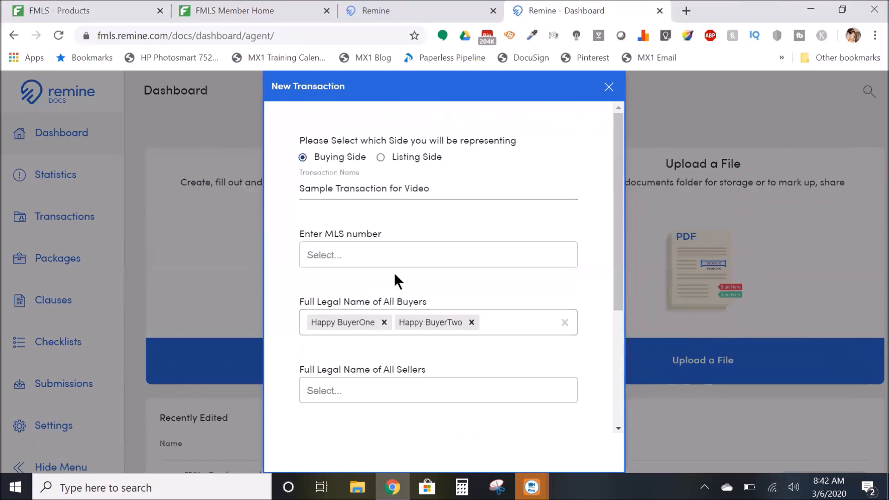
{"action": "scroll", "coordinate": [399, 209], "scroll_direction": "down", "scroll_amount": 3}
{"action": "scroll", "coordinate": [398, 208], "scroll_direction": "up", "scroll_amount": 1}
{"action": "scroll", "coordinate": [494, 238], "scroll_direction": "down", "scroll_amount": 2}
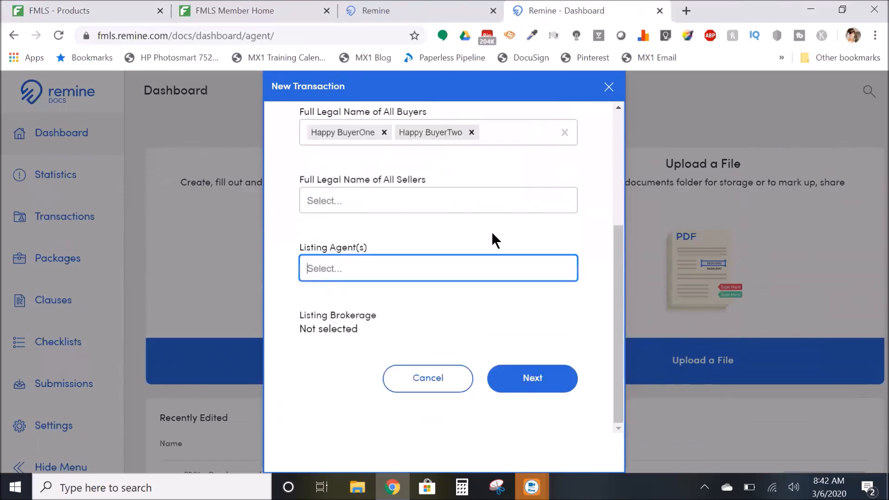
{"action": "left_click", "coordinate": [526, 386]}
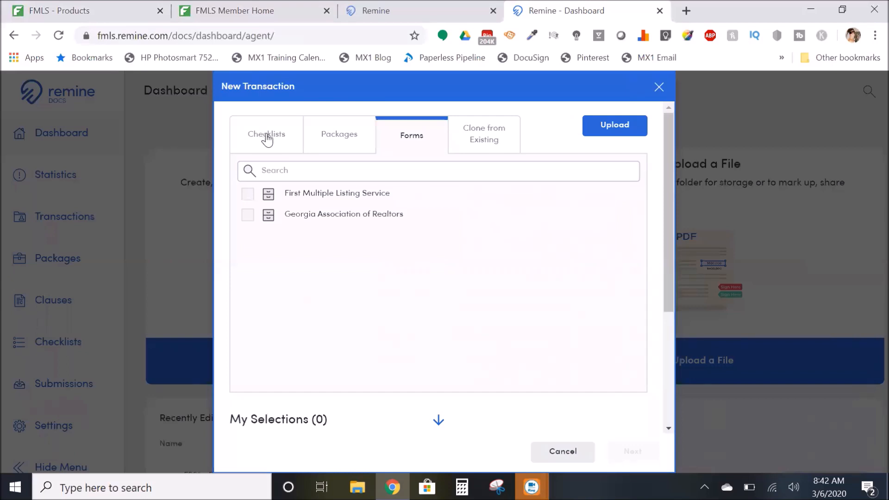
View the available packages, then browse the RE Forms folder of the First Multiple Listing Service forms and collapse that library.
{"action": "left_click", "coordinate": [344, 136]}
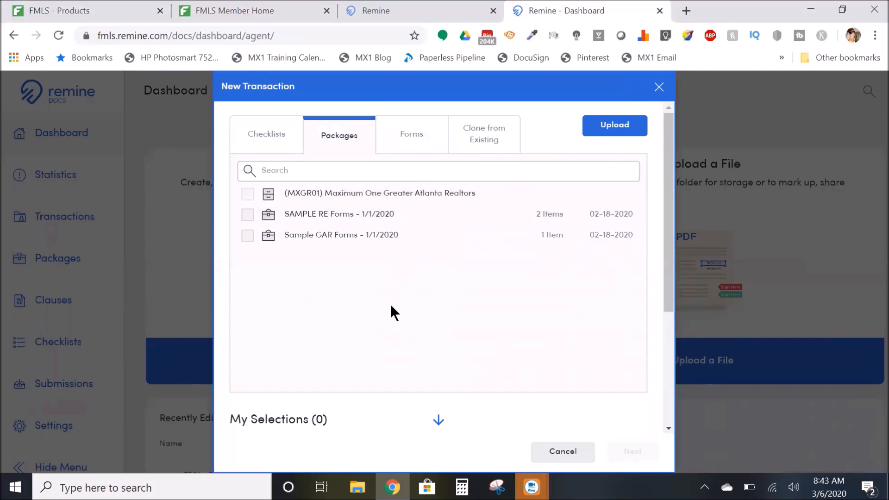
{"action": "left_click", "coordinate": [414, 139]}
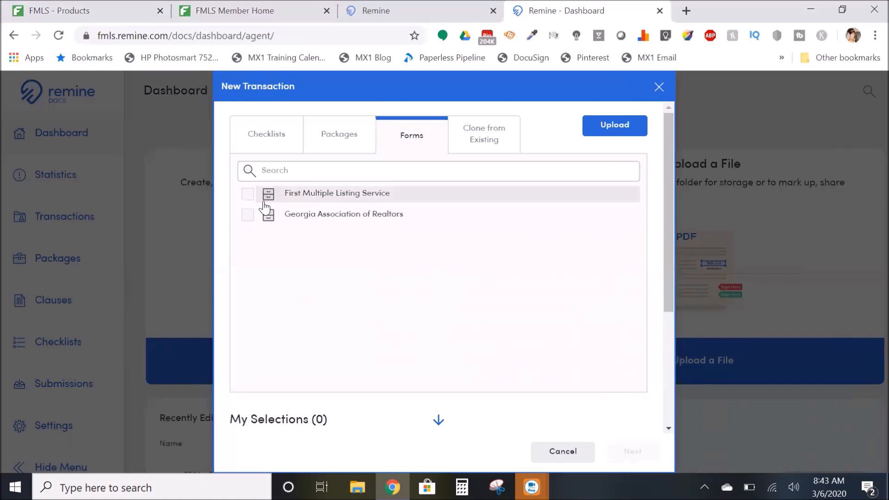
{"action": "left_click", "coordinate": [330, 197]}
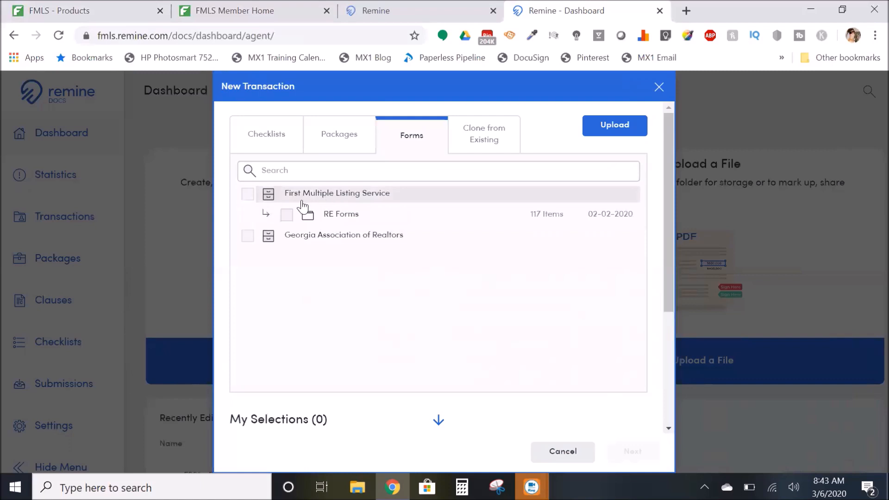
{"action": "left_click", "coordinate": [334, 215]}
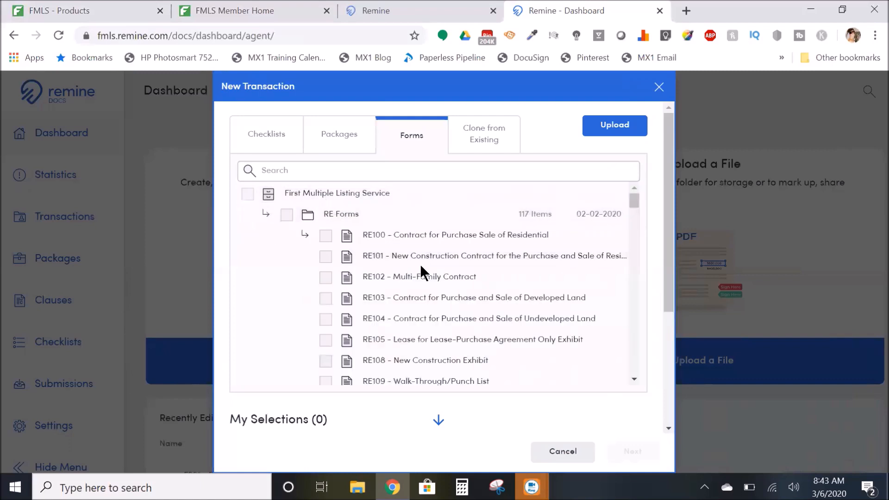
{"action": "scroll", "coordinate": [421, 269], "scroll_direction": "down", "scroll_amount": 14}
{"action": "scroll", "coordinate": [427, 283], "scroll_direction": "up", "scroll_amount": 5}
{"action": "scroll", "coordinate": [427, 277], "scroll_direction": "up", "scroll_amount": 7}
{"action": "left_click", "coordinate": [343, 194]}
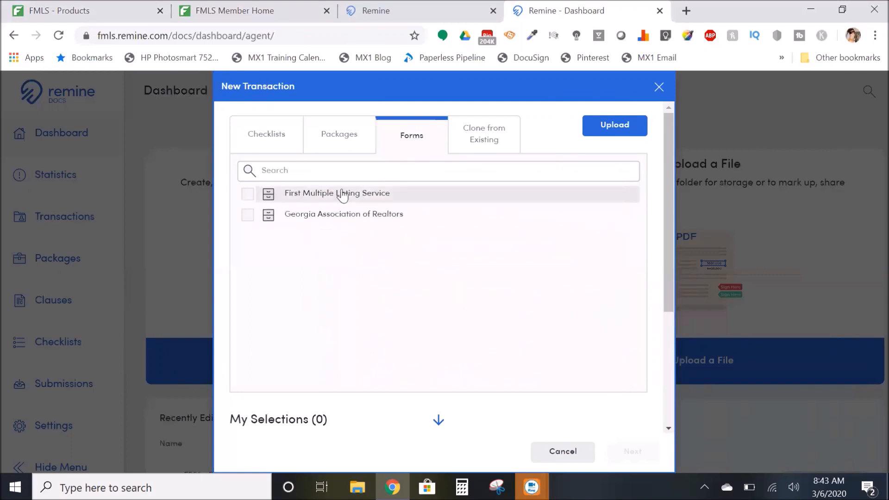
Browse the Georgia Association of Realtors forms, including the commercial and brokerage agreement forms.
{"action": "left_click", "coordinate": [315, 215]}
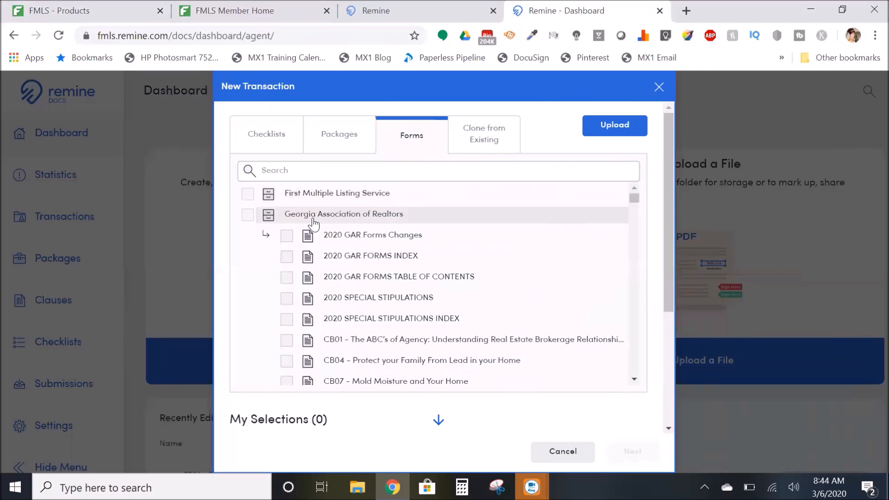
{"action": "scroll", "coordinate": [455, 257], "scroll_direction": "down", "scroll_amount": 15}
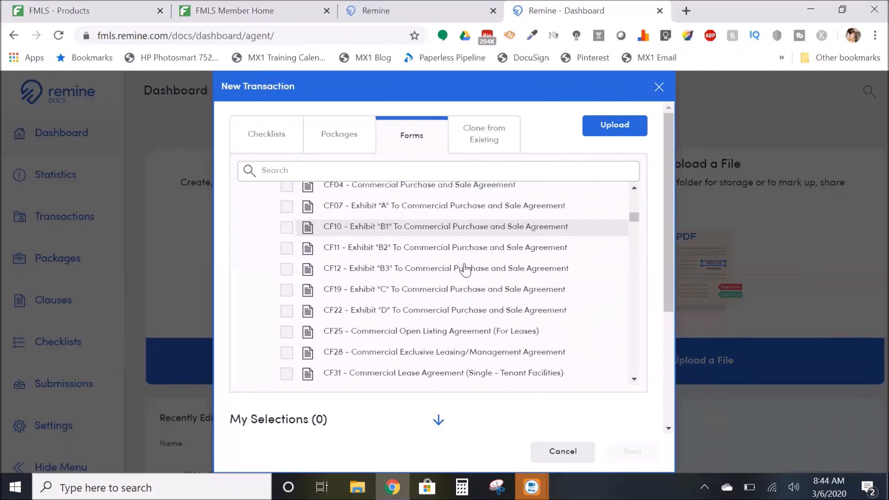
{"action": "scroll", "coordinate": [462, 277], "scroll_direction": "down", "scroll_amount": 3}
{"action": "scroll", "coordinate": [461, 274], "scroll_direction": "up", "scroll_amount": 20}
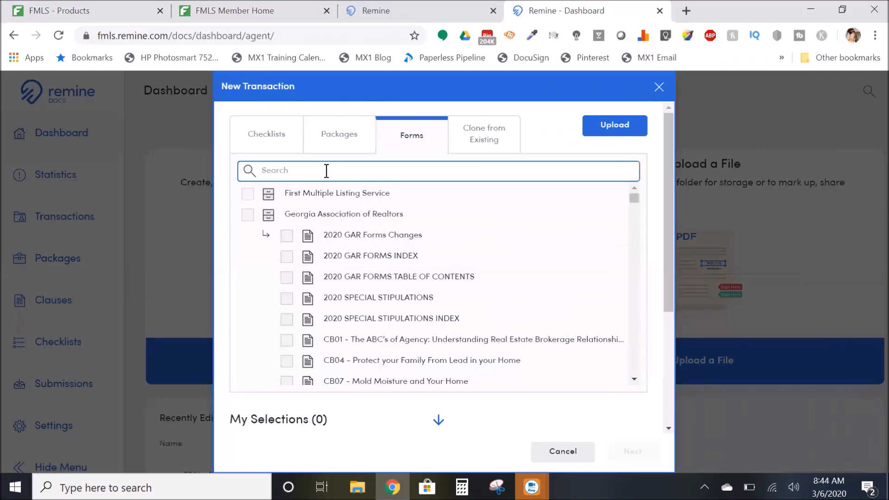
{"action": "scroll", "coordinate": [460, 253], "scroll_direction": "down", "scroll_amount": 10}
{"action": "scroll", "coordinate": [540, 232], "scroll_direction": "down", "scroll_amount": 10}
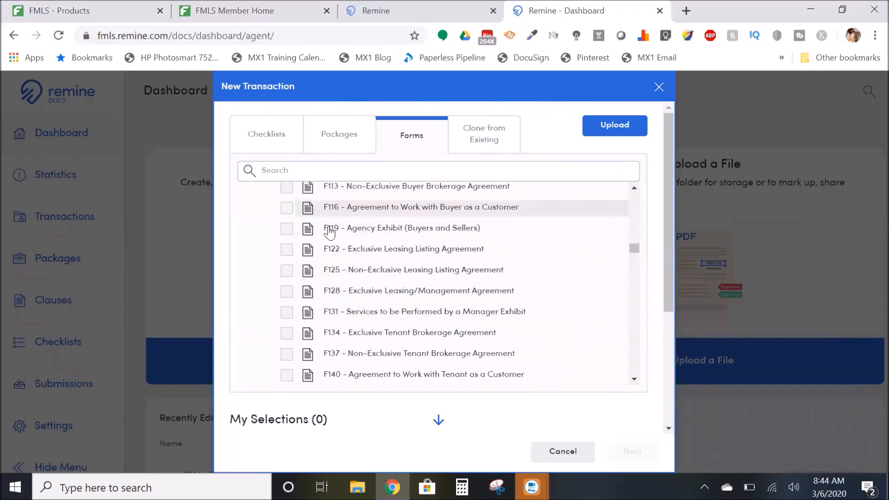
{"action": "scroll", "coordinate": [329, 324], "scroll_direction": "up", "scroll_amount": 20}
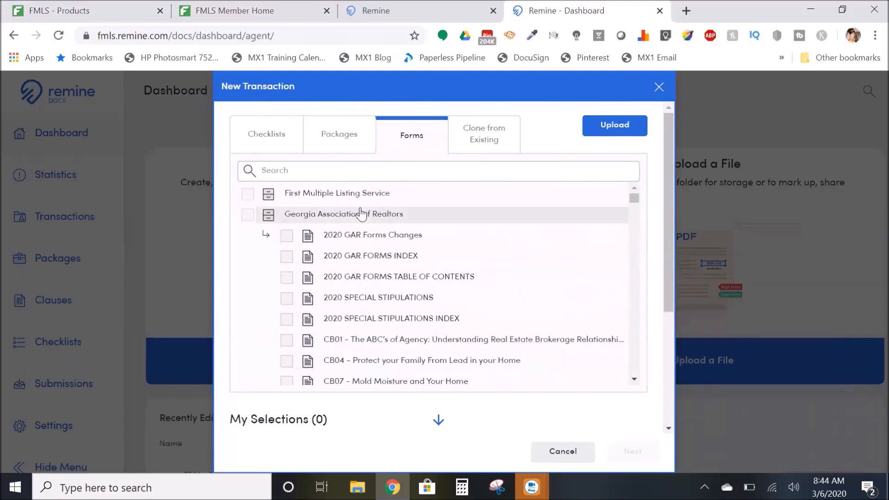
Search the forms for "Purchase" and select F201 - Purchase and Sale Agreement for the transaction.
{"action": "left_click", "coordinate": [292, 174]}
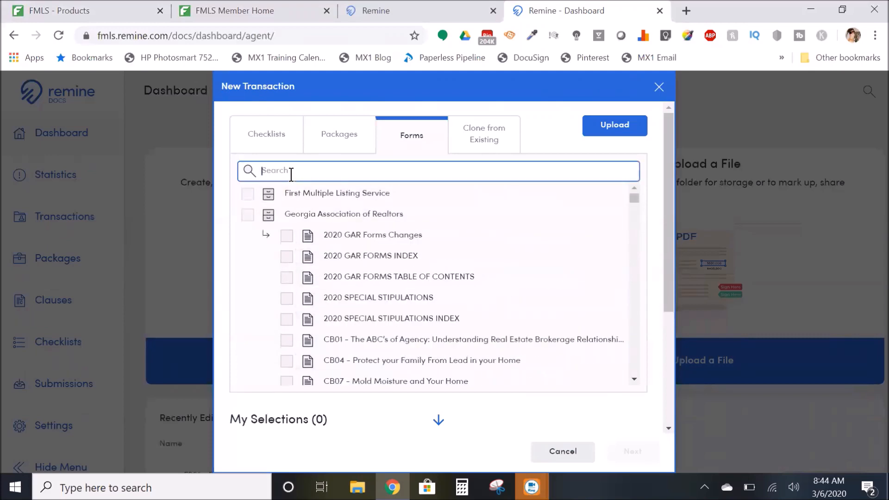
{"action": "type", "text": "Purch"}
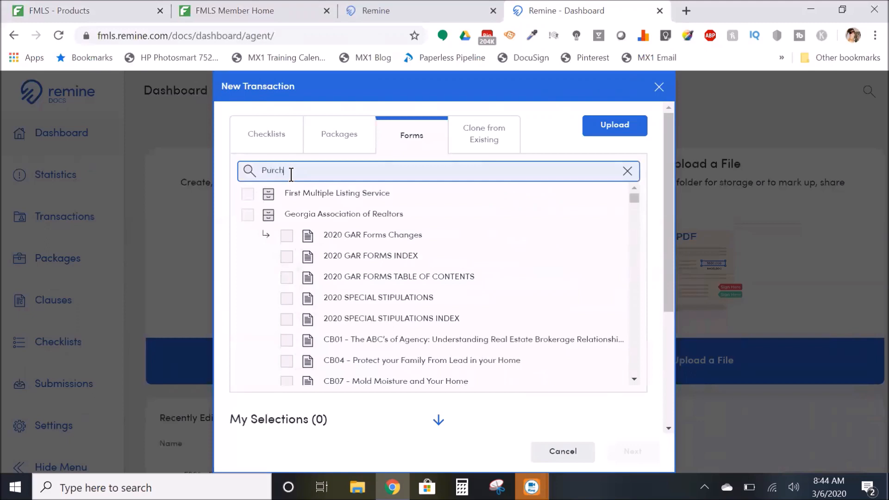
{"action": "type", "text": "ase"}
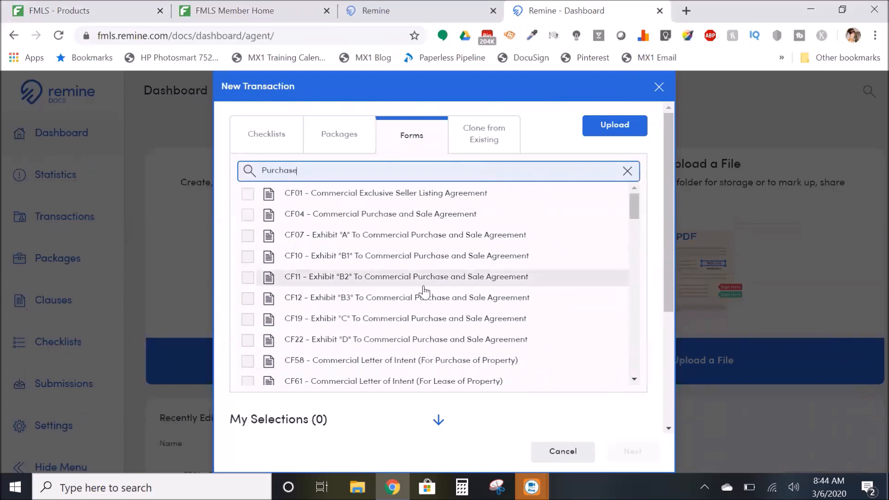
{"action": "scroll", "coordinate": [416, 292], "scroll_direction": "down", "scroll_amount": 3}
{"action": "scroll", "coordinate": [370, 208], "scroll_direction": "up", "scroll_amount": 3}
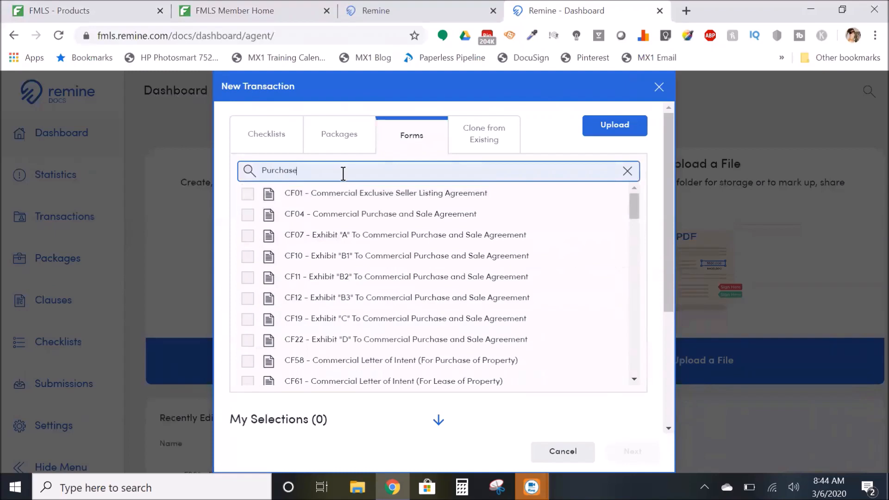
{"action": "scroll", "coordinate": [346, 206], "scroll_direction": "down", "scroll_amount": 1}
{"action": "scroll", "coordinate": [346, 212], "scroll_direction": "down", "scroll_amount": 3}
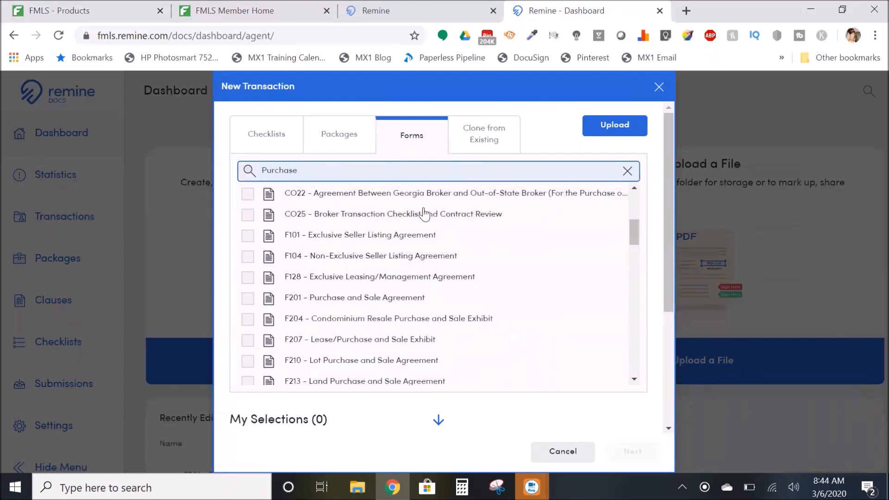
{"action": "scroll", "coordinate": [424, 222], "scroll_direction": "up", "scroll_amount": 4}
{"action": "scroll", "coordinate": [425, 227], "scroll_direction": "down", "scroll_amount": 7}
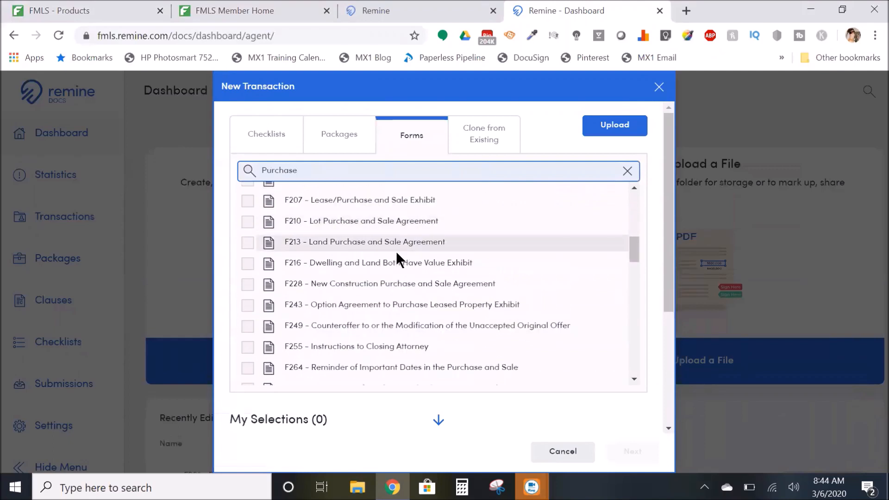
{"action": "scroll", "coordinate": [396, 257], "scroll_direction": "up", "scroll_amount": 2}
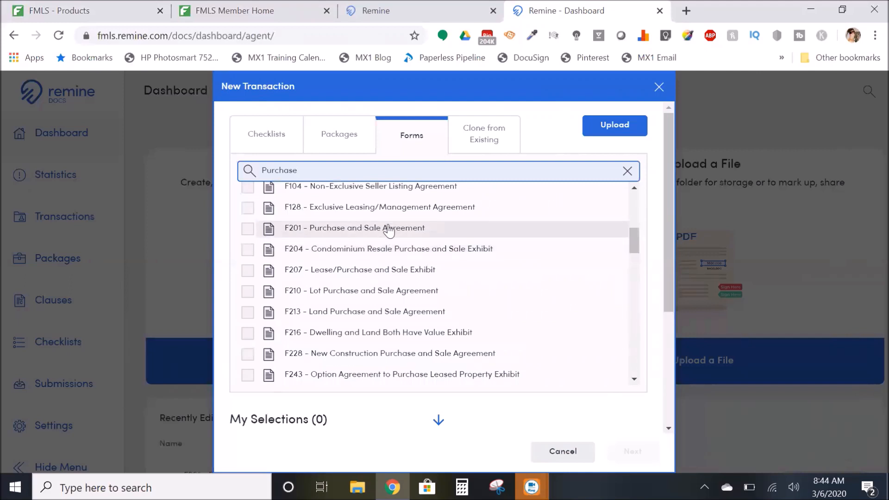
{"action": "scroll", "coordinate": [482, 254], "scroll_direction": "down", "scroll_amount": 8}
{"action": "mouse_move", "coordinate": [668, 277]}
{"action": "left_mouse_down"}
{"action": "mouse_move", "coordinate": [676, 363]}
{"action": "mouse_move", "coordinate": [671, 278]}
{"action": "left_mouse_up"}
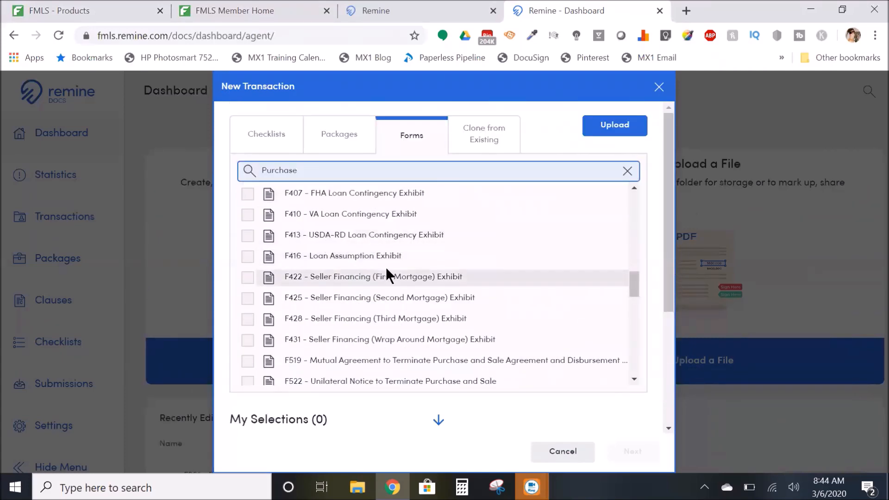
{"action": "scroll", "coordinate": [388, 273], "scroll_direction": "up", "scroll_amount": 8}
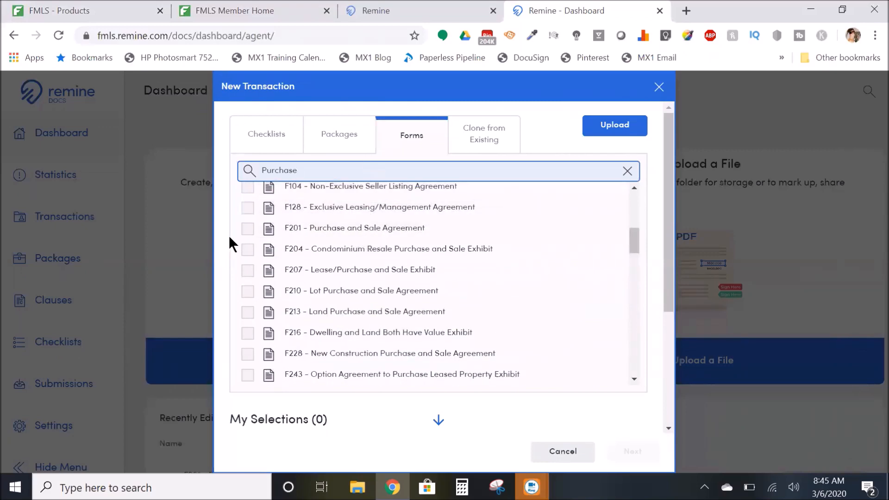
{"action": "left_click", "coordinate": [248, 232]}
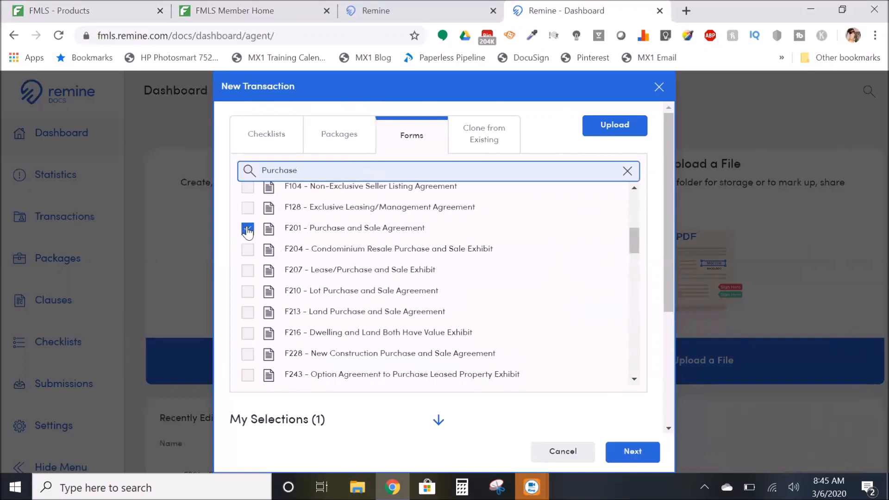
Check the selected documents list and look through the remaining purchase forms, including the loan contingency exhibits and RE contracts.
{"action": "scroll", "coordinate": [577, 290], "scroll_direction": "down", "scroll_amount": 2}
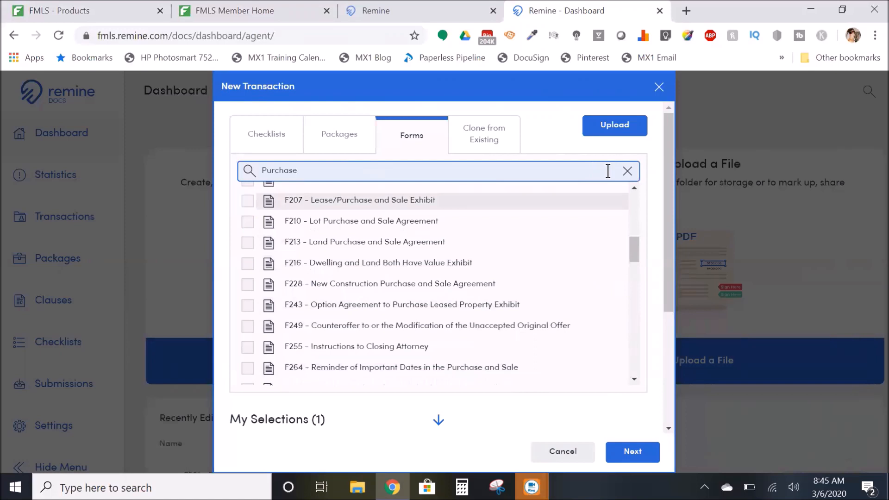
{"action": "left_click_drag", "start_coordinate": [666, 291], "coordinate": [674, 428]}
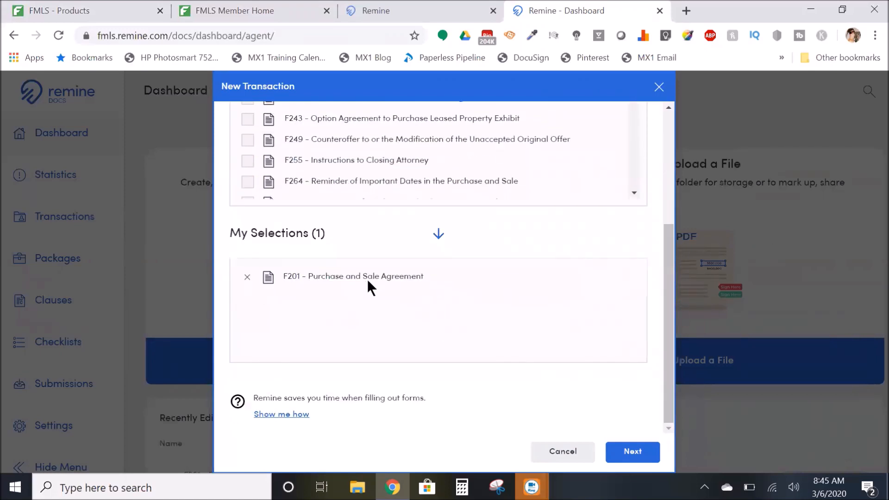
{"action": "scroll", "coordinate": [497, 227], "scroll_direction": "up", "scroll_amount": 4}
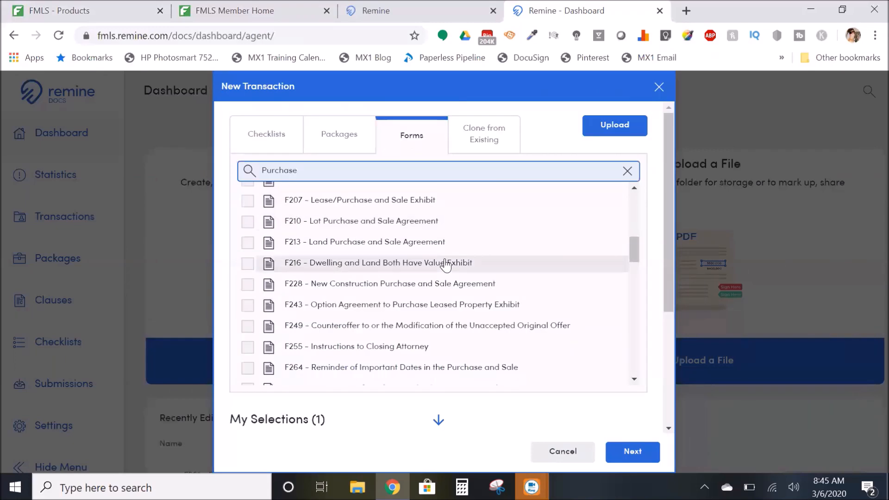
{"action": "scroll", "coordinate": [433, 270], "scroll_direction": "down", "scroll_amount": 4}
{"action": "scroll", "coordinate": [432, 272], "scroll_direction": "down", "scroll_amount": 2}
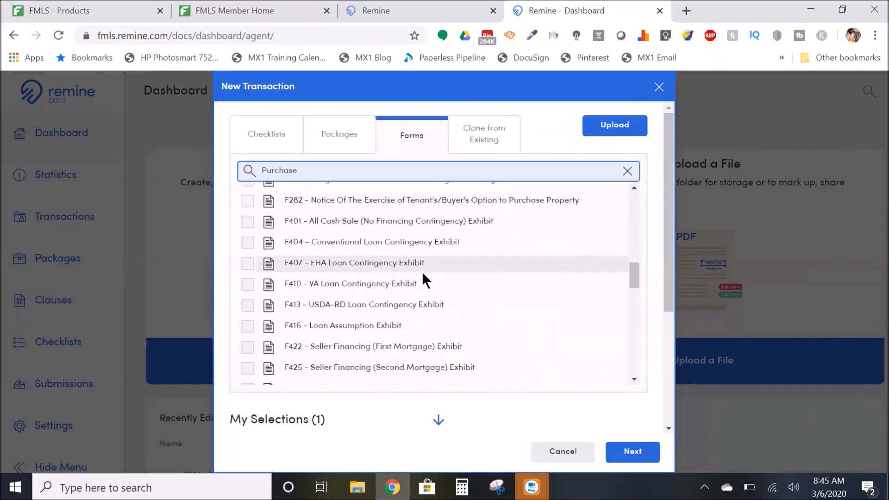
{"action": "scroll", "coordinate": [407, 297], "scroll_direction": "down", "scroll_amount": 3}
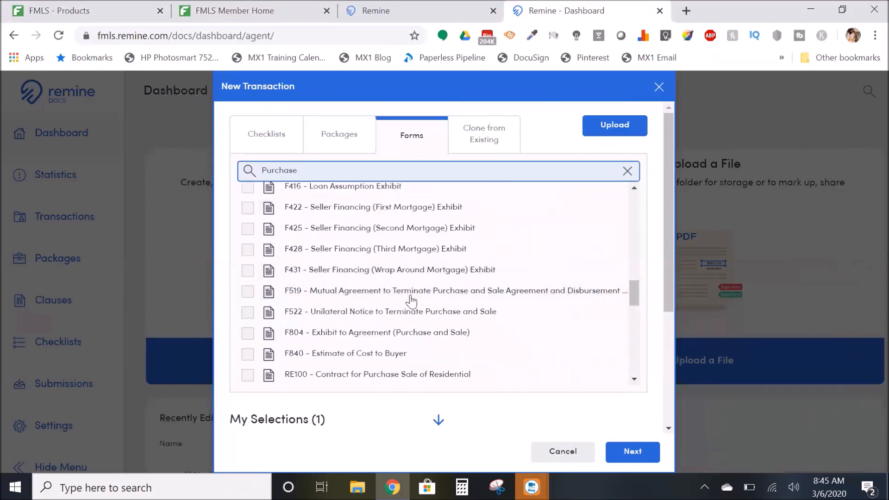
{"action": "scroll", "coordinate": [421, 287], "scroll_direction": "down", "scroll_amount": 3}
{"action": "scroll", "coordinate": [437, 275], "scroll_direction": "down", "scroll_amount": 1}
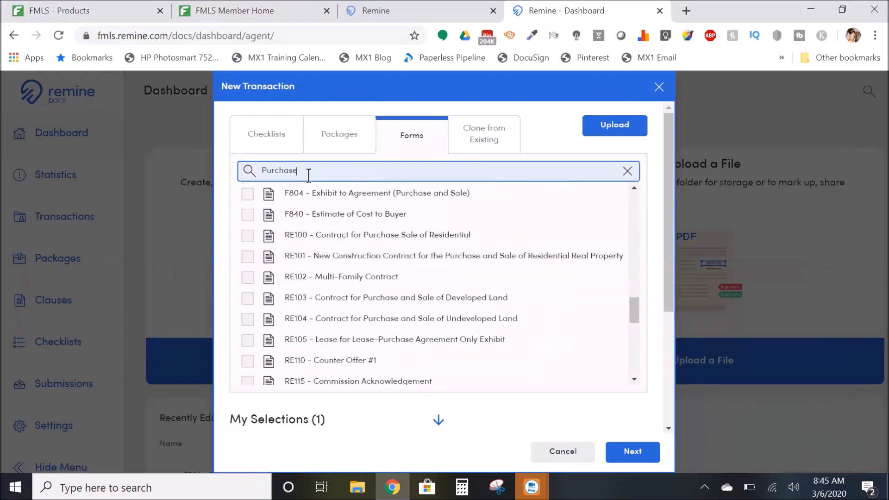
Search the forms for "conven", add F404 - Conventional Loan Contingency Exhibit, and dismiss the battery saver notification.
{"action": "left_click_drag", "start_coordinate": [308, 172], "coordinate": [208, 187]}
{"action": "type", "text": "conven"}
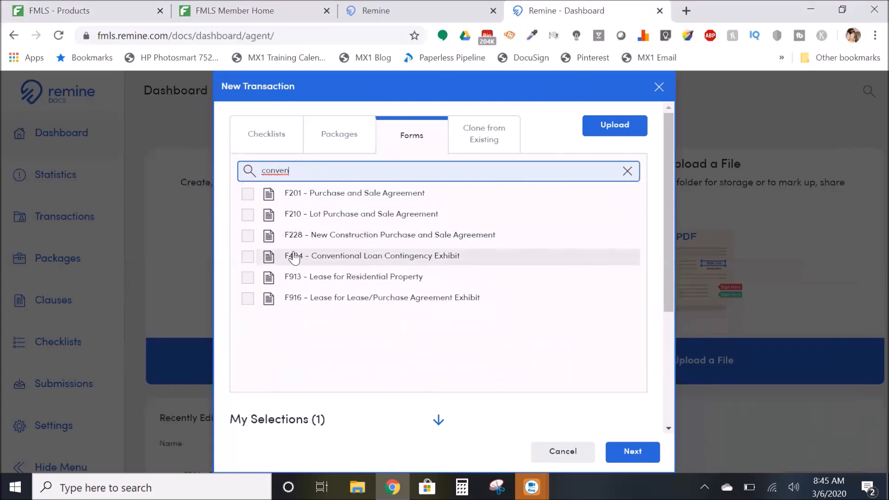
{"action": "left_click", "coordinate": [247, 257]}
{"action": "scroll", "coordinate": [482, 318], "scroll_direction": "down", "scroll_amount": 4}
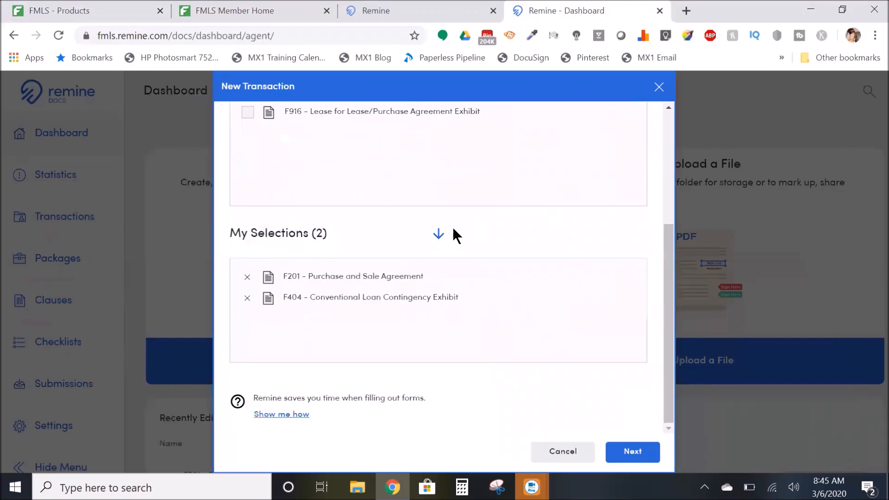
{"action": "scroll", "coordinate": [449, 252], "scroll_direction": "up", "scroll_amount": 4}
{"action": "scroll", "coordinate": [521, 278], "scroll_direction": "down", "scroll_amount": 4}
{"action": "scroll", "coordinate": [477, 200], "scroll_direction": "up", "scroll_amount": 4}
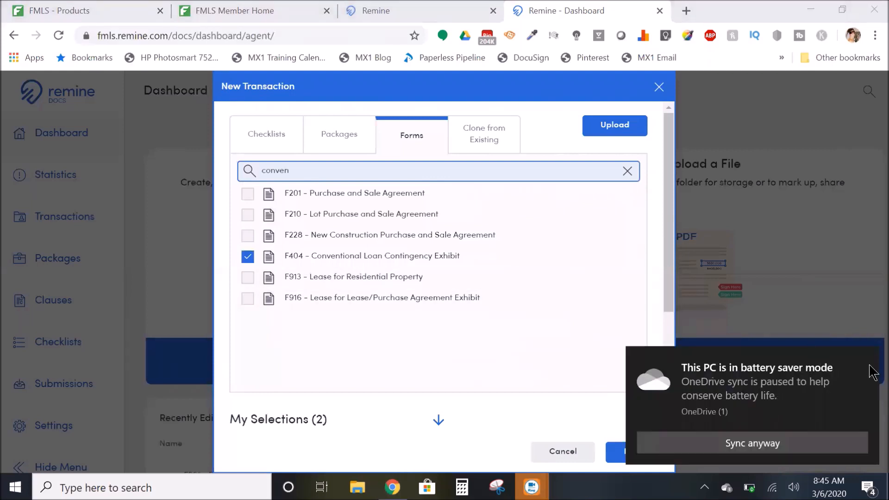
{"action": "left_click", "coordinate": [865, 361]}
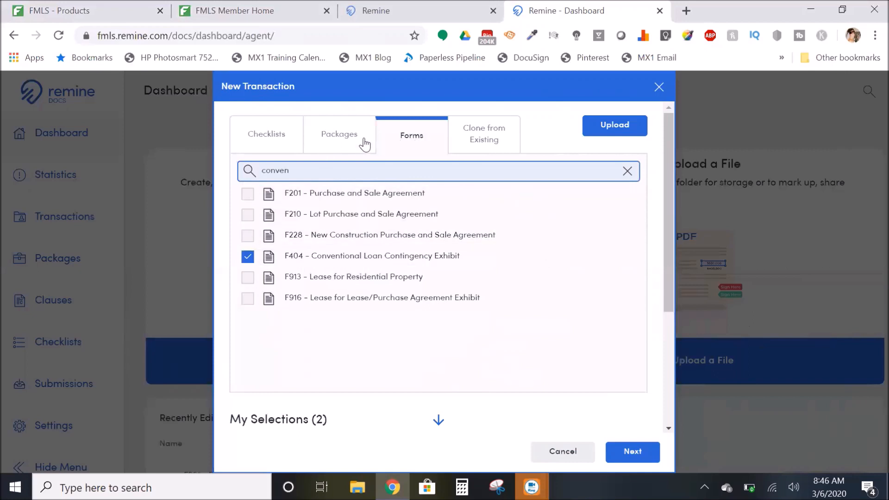
Add the MX1 Affiliated Business Arrangement Disclosure & Wire Fraud Disclosure PDF from the Maximum One Greater Atlanta Realtors packages.
{"action": "left_click", "coordinate": [335, 139]}
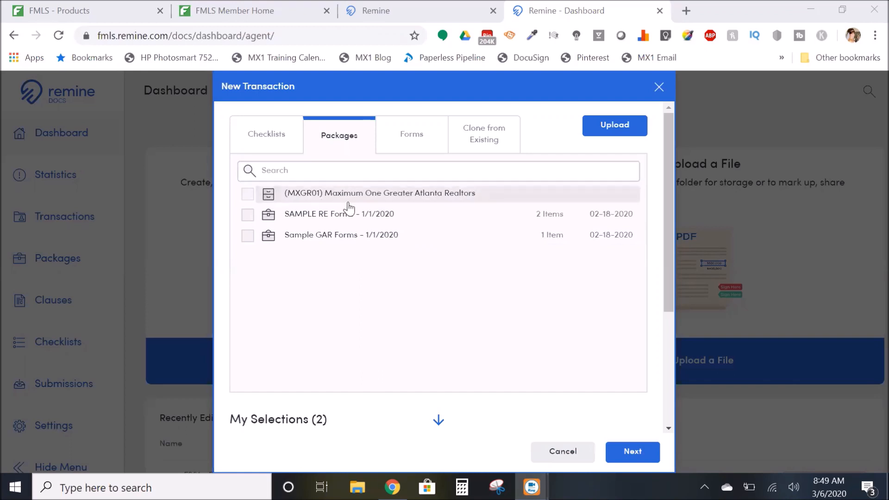
{"action": "left_click", "coordinate": [401, 200]}
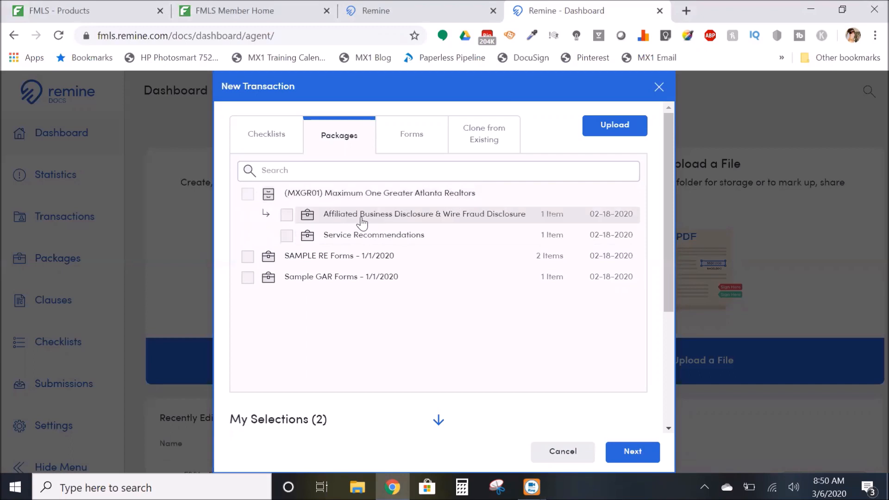
{"action": "left_click", "coordinate": [362, 179]}
{"action": "left_click", "coordinate": [395, 217]}
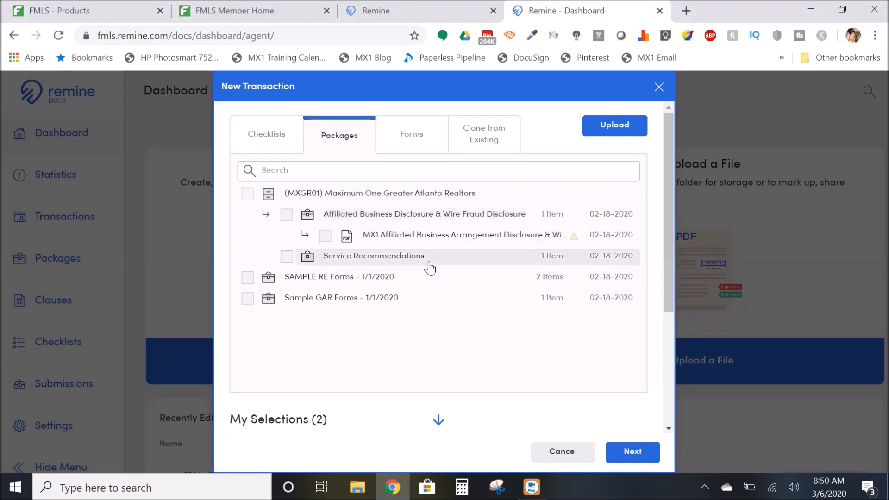
{"action": "left_click", "coordinate": [443, 242]}
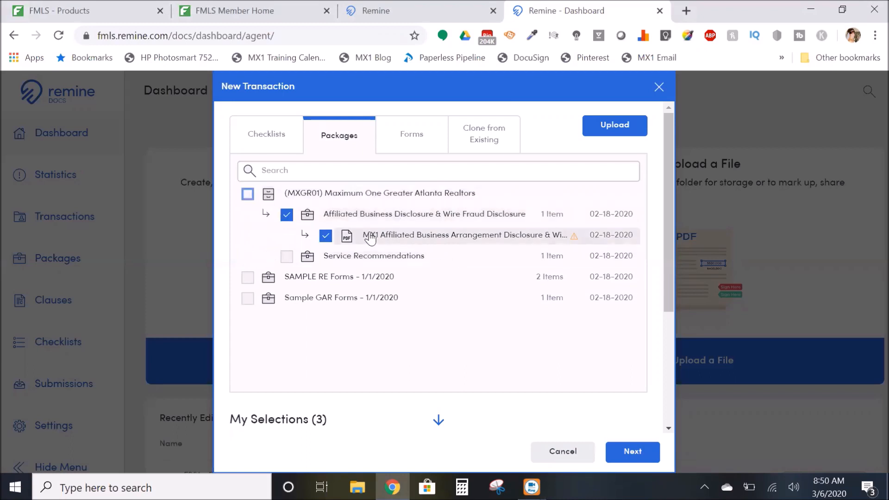
{"action": "scroll", "coordinate": [485, 362], "scroll_direction": "down", "scroll_amount": 5}
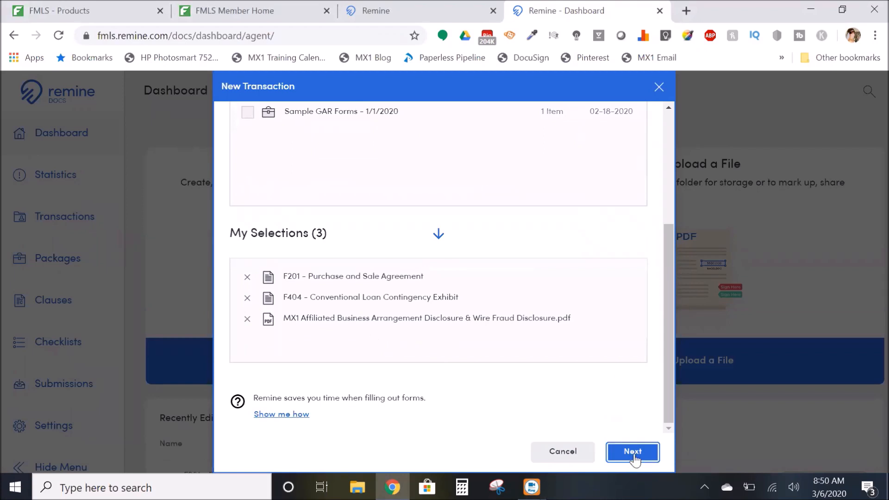
{"action": "scroll", "coordinate": [512, 333], "scroll_direction": "up", "scroll_amount": 4}
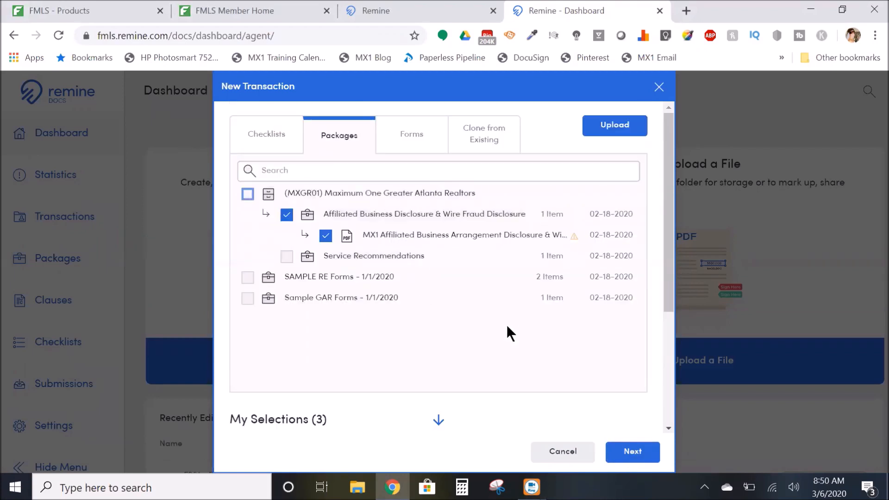
Add MX1 Service Recommendations.pdf from the Service Recommendations package and proceed with creating the transaction from the selected documents.
{"action": "left_click", "coordinate": [384, 258]}
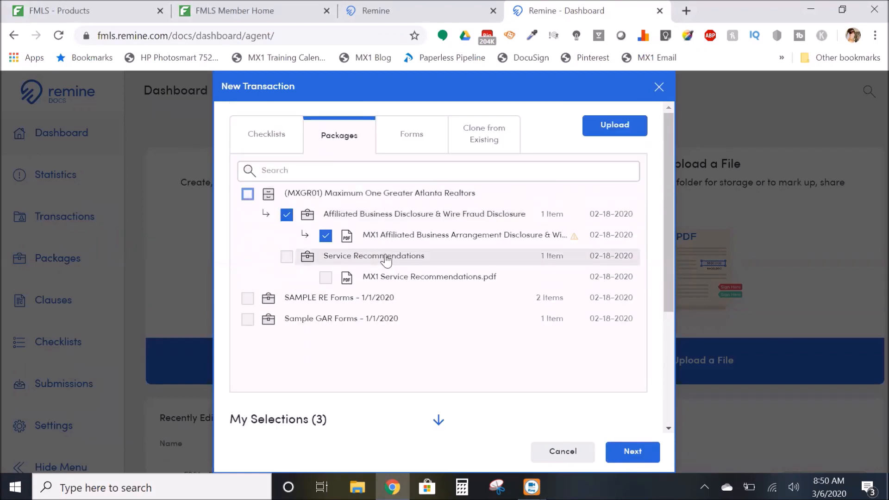
{"action": "left_click", "coordinate": [399, 279]}
{"action": "scroll", "coordinate": [511, 315], "scroll_direction": "down", "scroll_amount": 4}
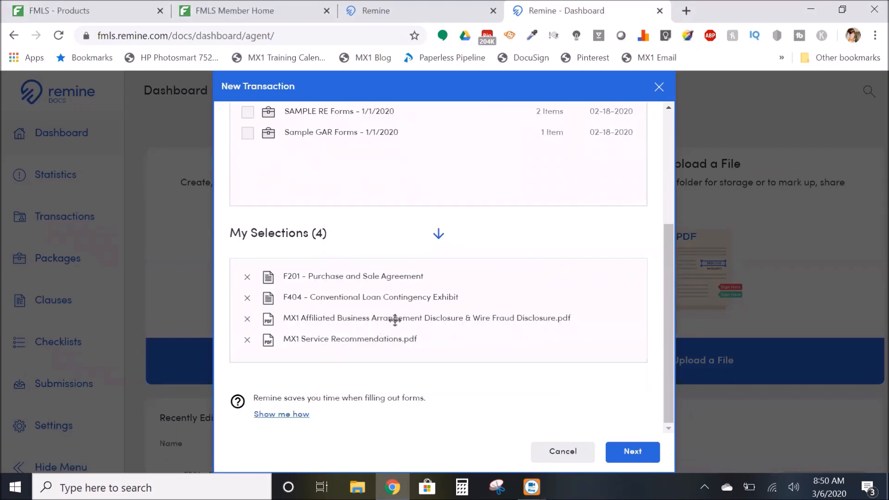
{"action": "left_click", "coordinate": [635, 454]}
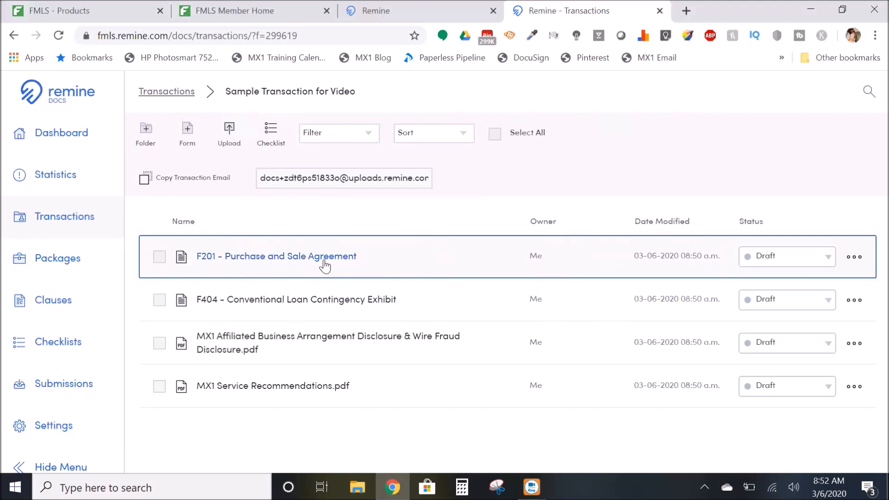
Open the F201 - Purchase and Sale Agreement and set its offer date to March 6th, 2020.
{"action": "left_click", "coordinate": [307, 257]}
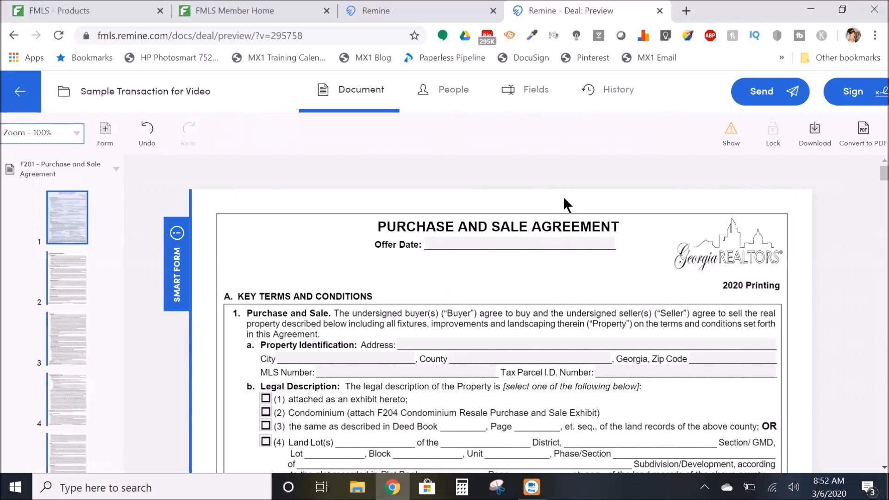
{"action": "left_click", "coordinate": [494, 245]}
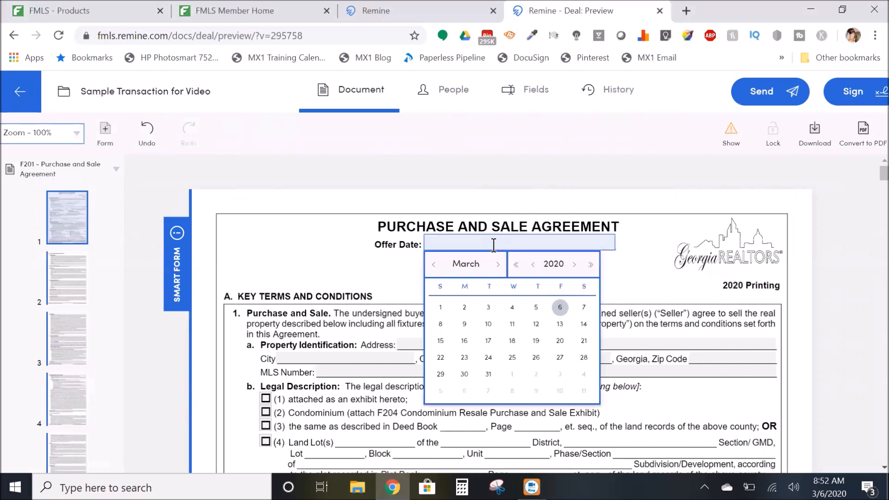
{"action": "left_click", "coordinate": [559, 307]}
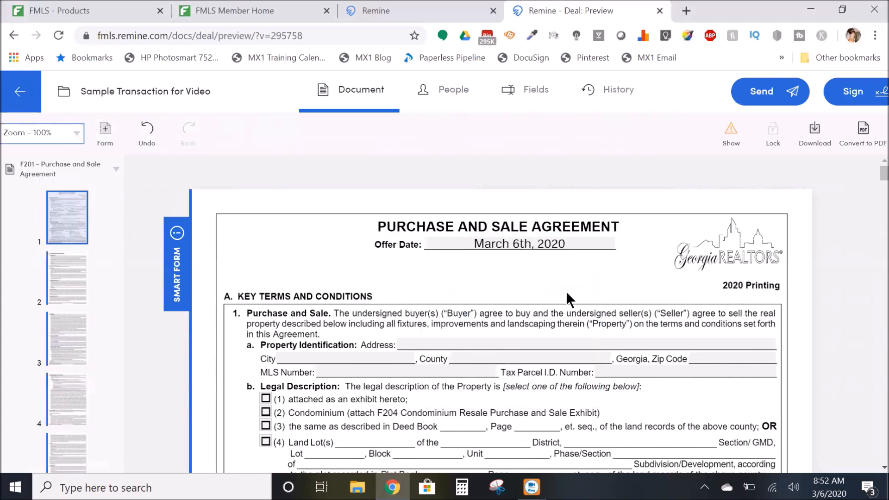
Enter the property address manually in the Property Identification section, starting with its street number and street name.
{"action": "scroll", "coordinate": [556, 269], "scroll_direction": "down", "scroll_amount": 2}
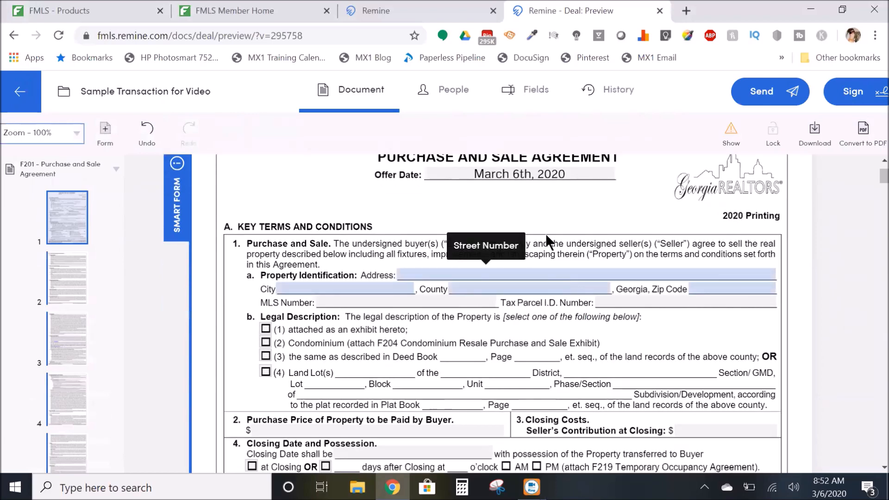
{"action": "left_click", "coordinate": [485, 270]}
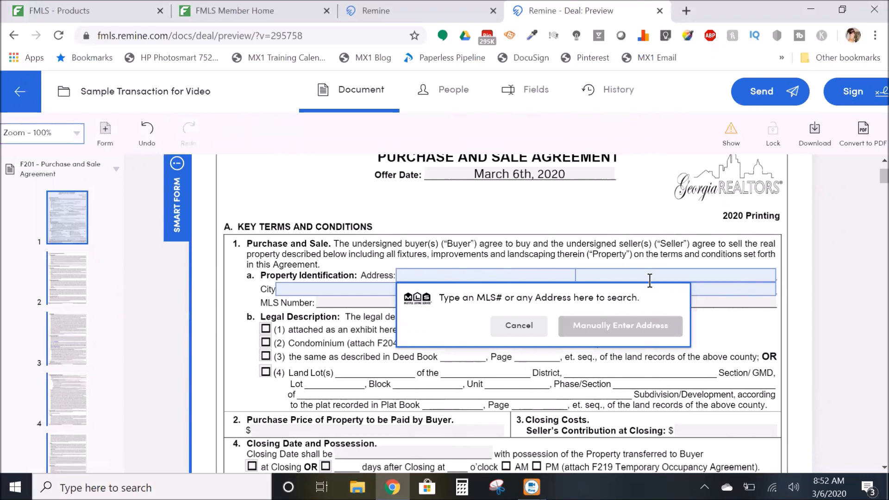
{"action": "left_click", "coordinate": [625, 327]}
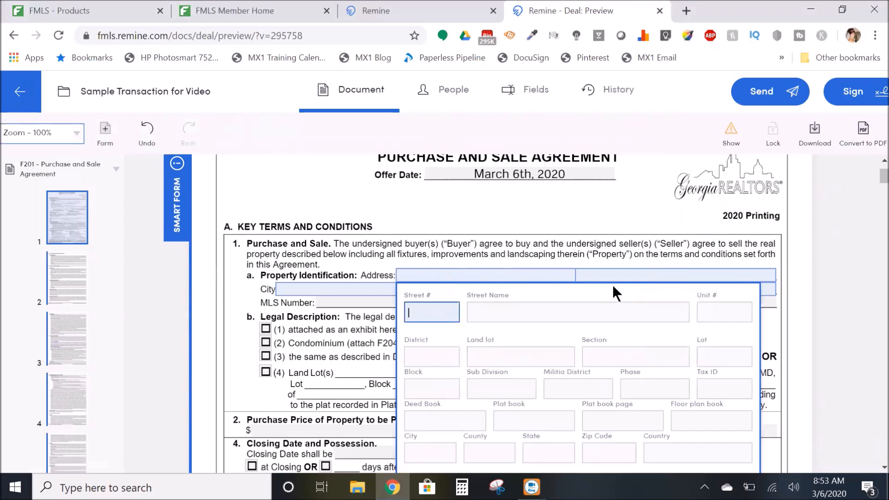
{"action": "scroll", "coordinate": [611, 342], "scroll_direction": "down", "scroll_amount": 3}
{"action": "scroll", "coordinate": [609, 338], "scroll_direction": "up", "scroll_amount": 3}
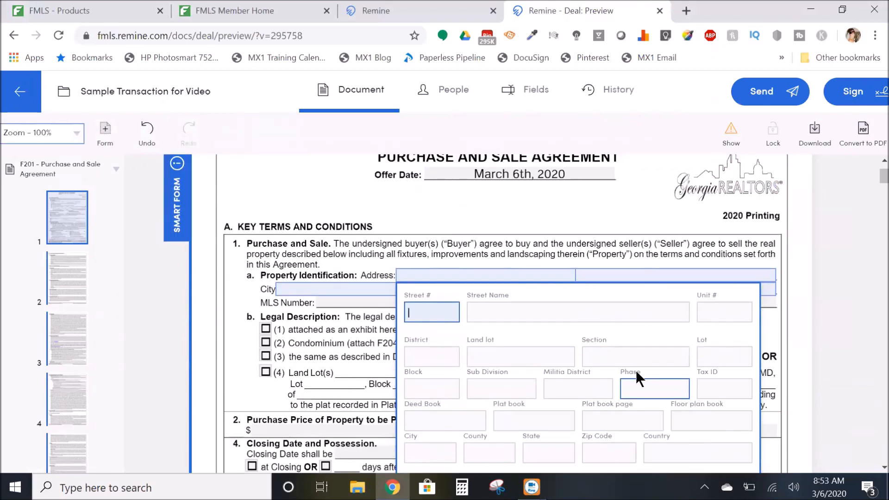
{"action": "type", "text": "123"}
{"action": "left_click", "coordinate": [542, 315]}
{"action": "type", "text": "Lucky Street"}
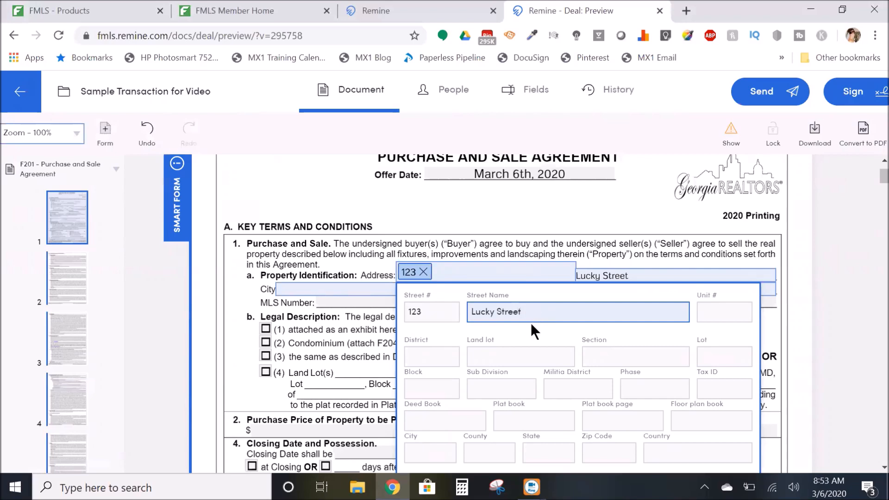
Fill in the property's city, county, state and ZIP code and save the address to the agreement.
{"action": "scroll", "coordinate": [555, 313], "scroll_direction": "down", "scroll_amount": 2}
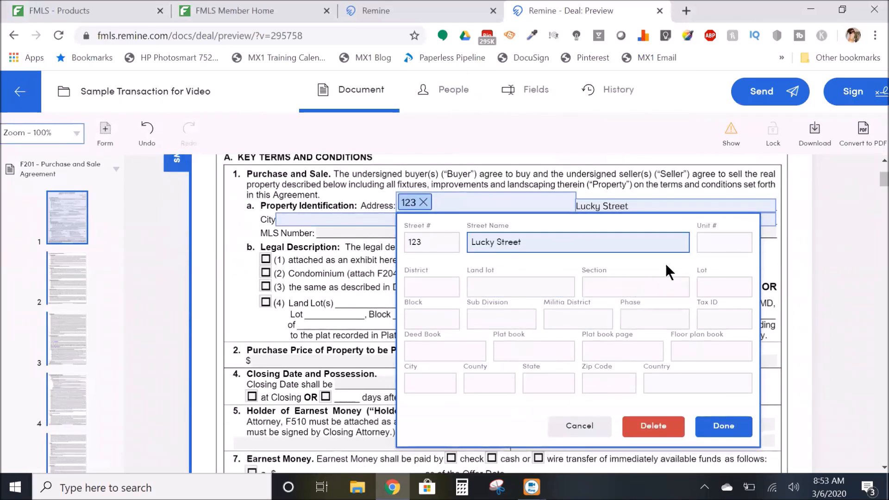
{"action": "left_click", "coordinate": [448, 385]}
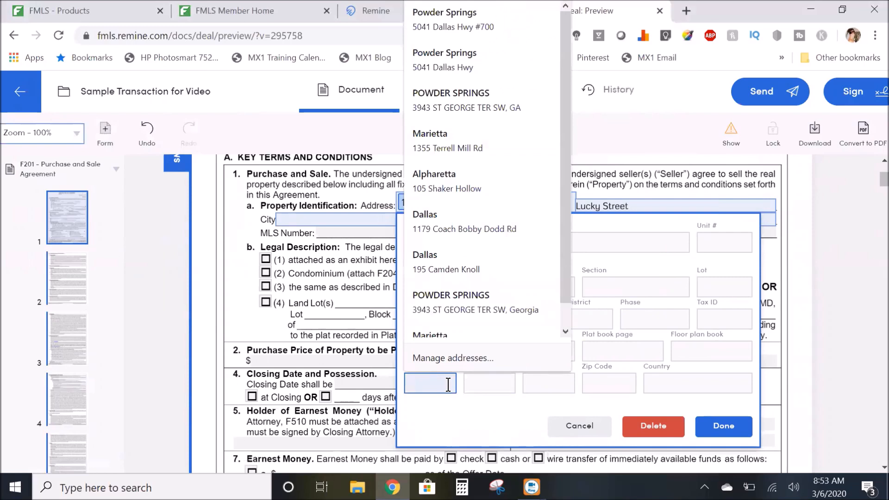
{"action": "type", "text": "P"}
{"action": "type", "text": "Marietta"}
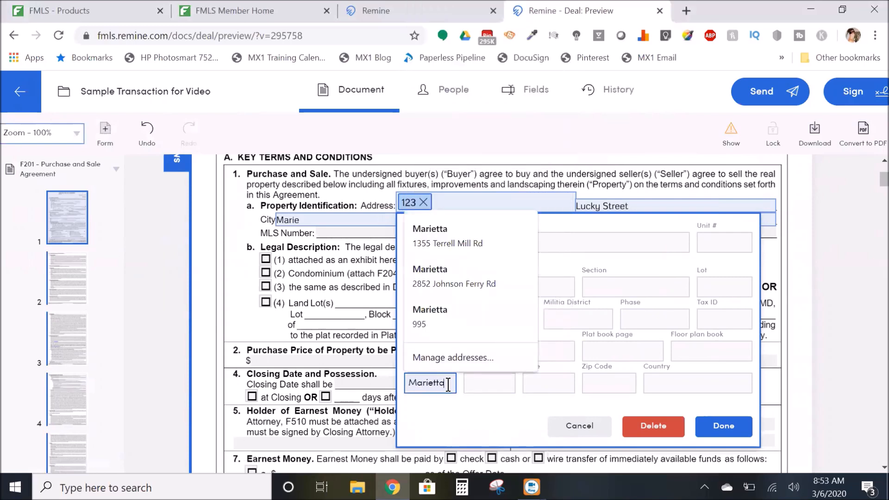
{"action": "key", "text": "Tab"}
{"action": "type", "text": "Cobb"}
{"action": "key", "text": "Tab"}
{"action": "type", "text": "GA"}
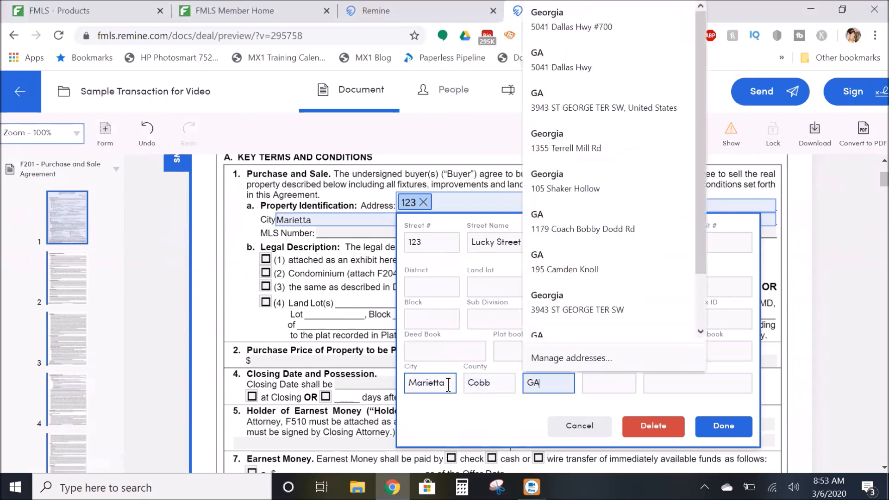
{"action": "key", "text": "Tab"}
{"action": "type", "text": "30067"}
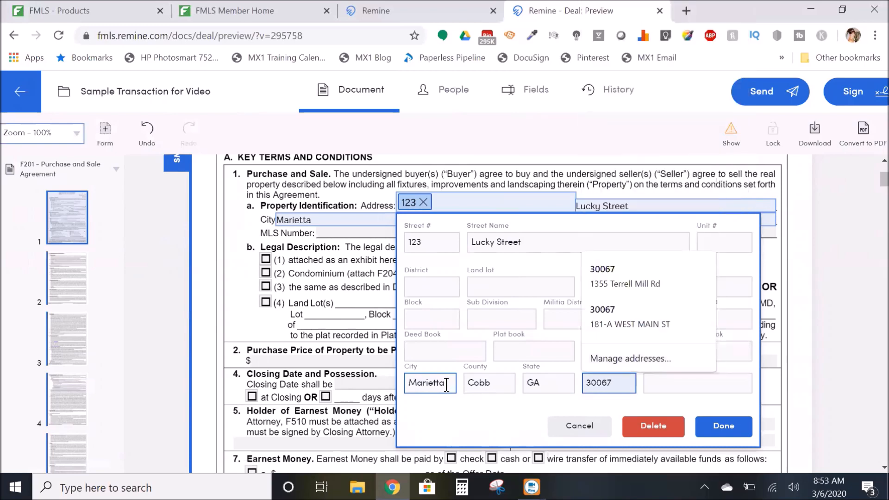
{"action": "left_click", "coordinate": [690, 383]}
{"action": "left_click", "coordinate": [615, 380]}
{"action": "left_click", "coordinate": [623, 282]}
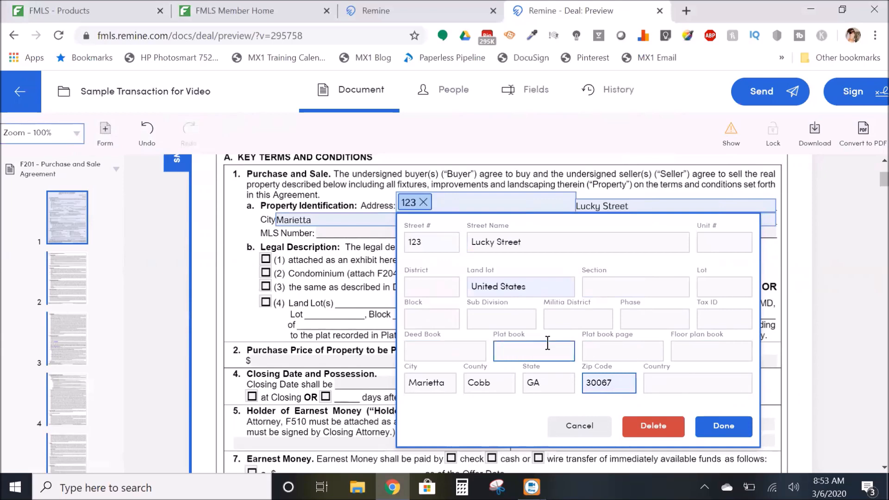
{"action": "left_click", "coordinate": [720, 436]}
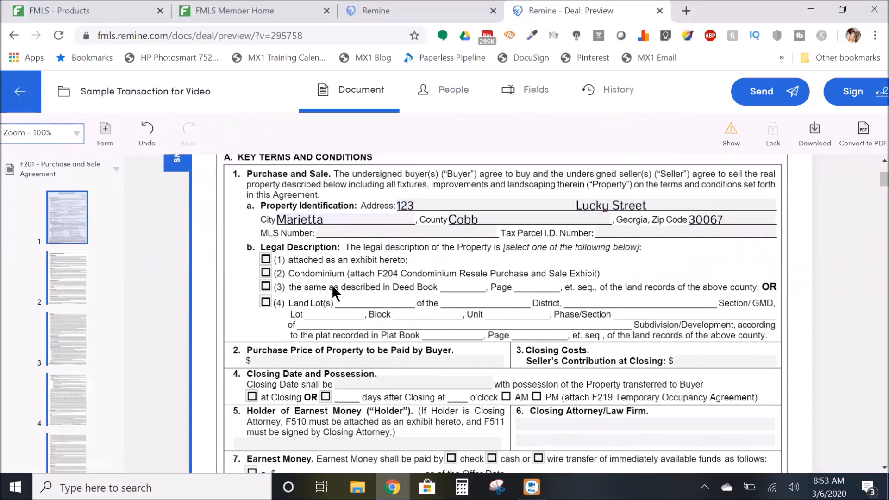
Select legal description option (3), the same as described in Deed Book.
{"action": "left_click", "coordinate": [265, 286]}
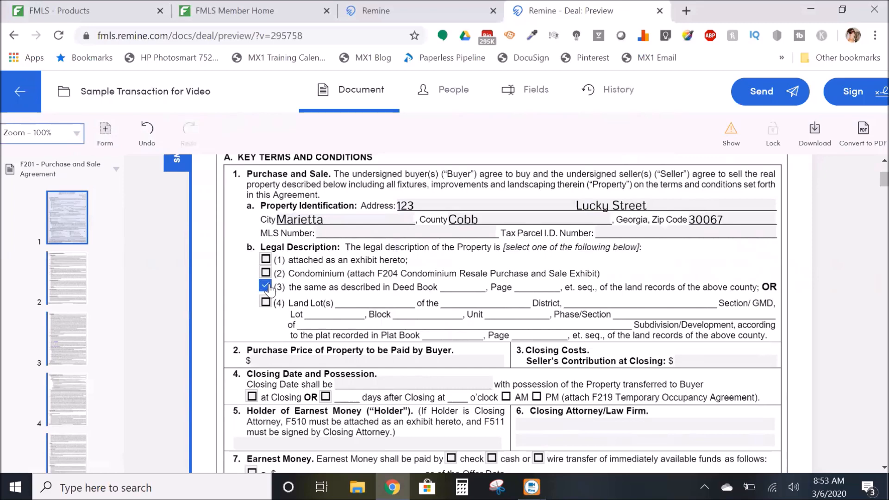
{"action": "left_click", "coordinate": [468, 287]}
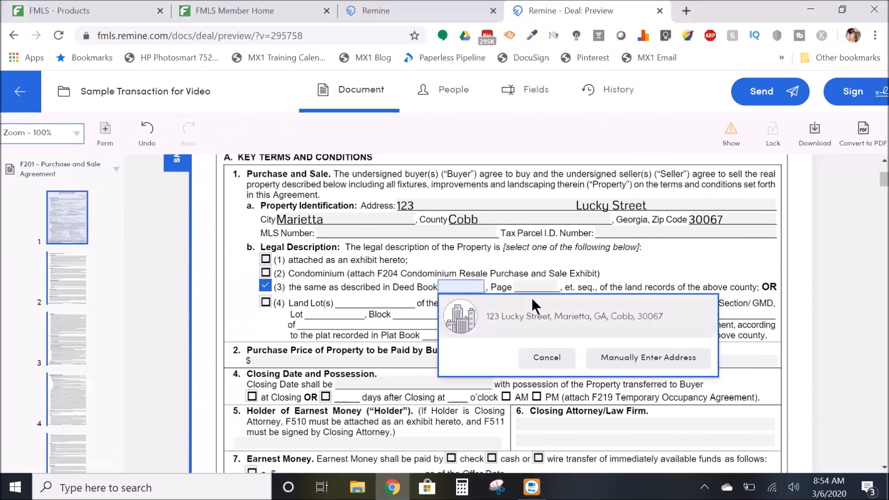
{"action": "left_click", "coordinate": [648, 358]}
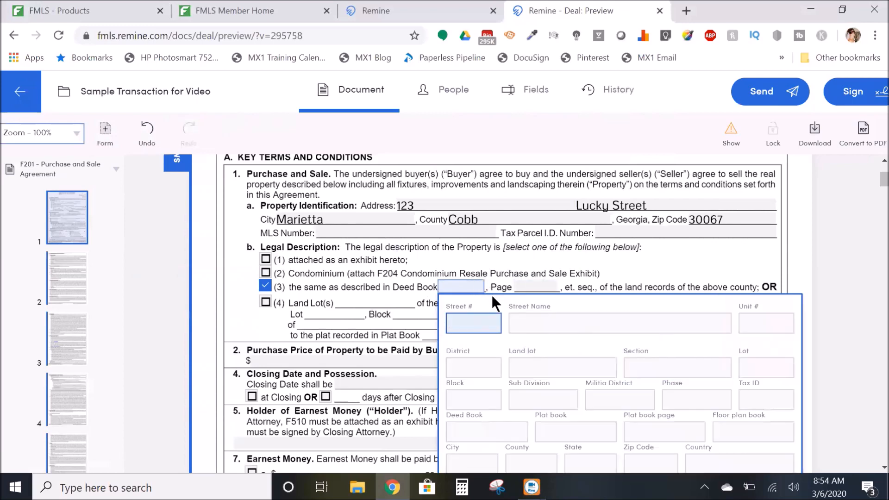
{"action": "scroll", "coordinate": [507, 302], "scroll_direction": "down", "scroll_amount": 5}
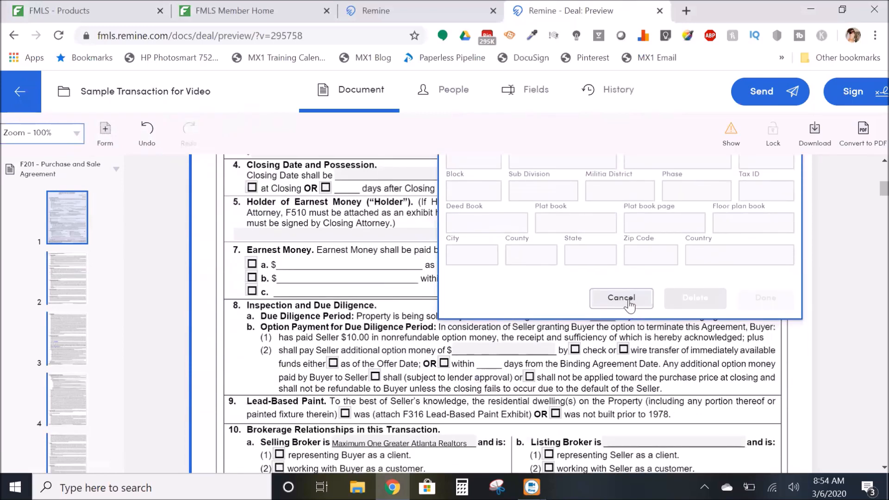
{"action": "left_click", "coordinate": [631, 302]}
Set the purchase price to $575,000.00 and the seller's contribution at closing to $3,000.00.
{"action": "scroll", "coordinate": [643, 294], "scroll_direction": "up", "scroll_amount": 6}
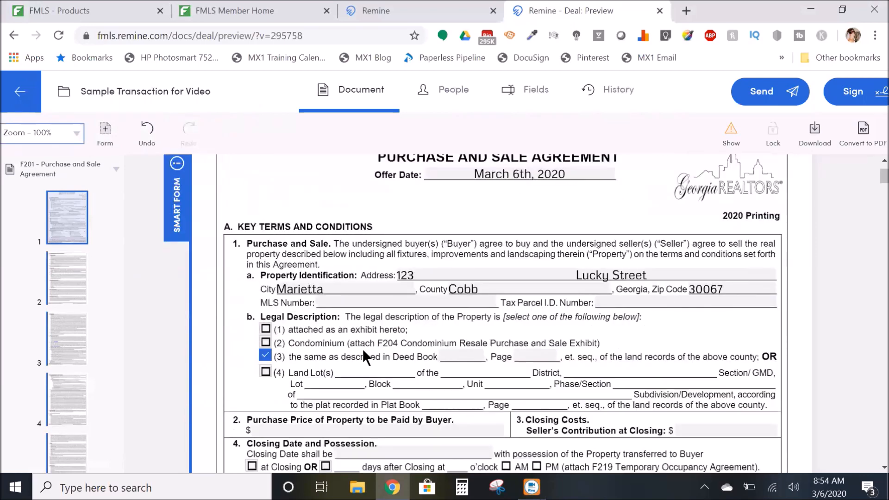
{"action": "scroll", "coordinate": [505, 295], "scroll_direction": "down", "scroll_amount": 3}
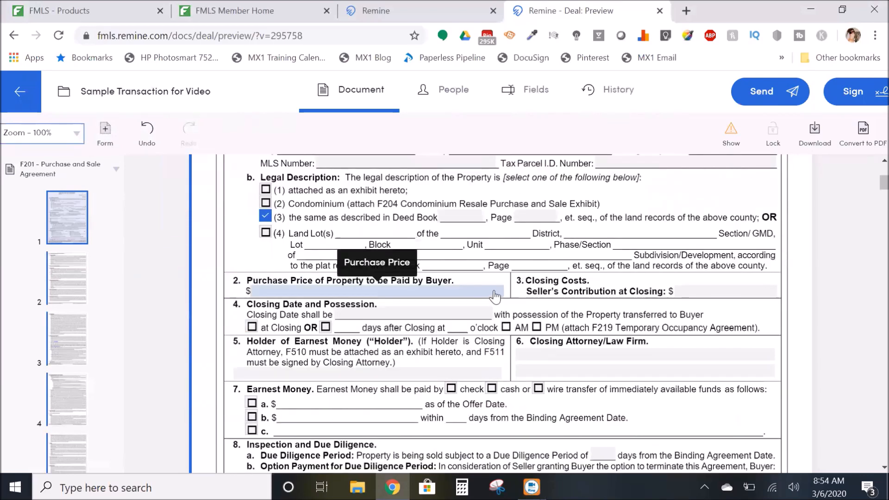
{"action": "left_click", "coordinate": [418, 290]}
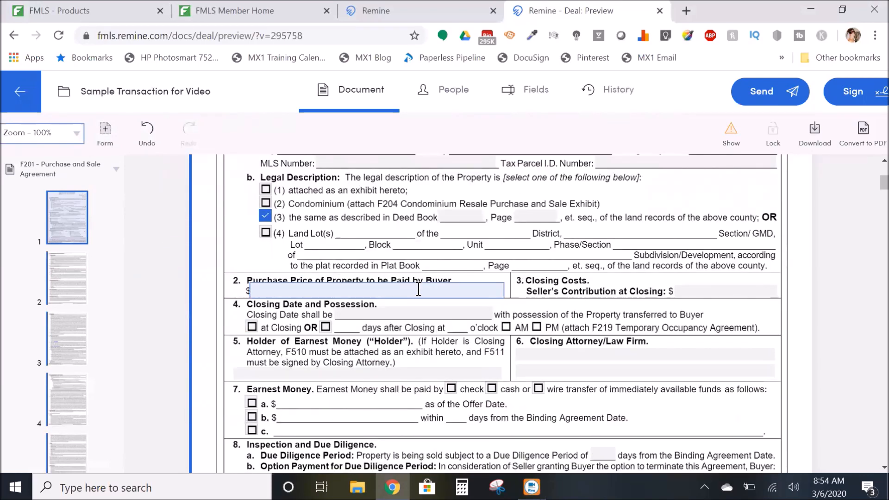
{"action": "type", "text": "5"}
{"action": "type", "text": "7,500"}
{"action": "key", "text": "BackSpace"}
{"action": "key", "text": "BackSpace"}
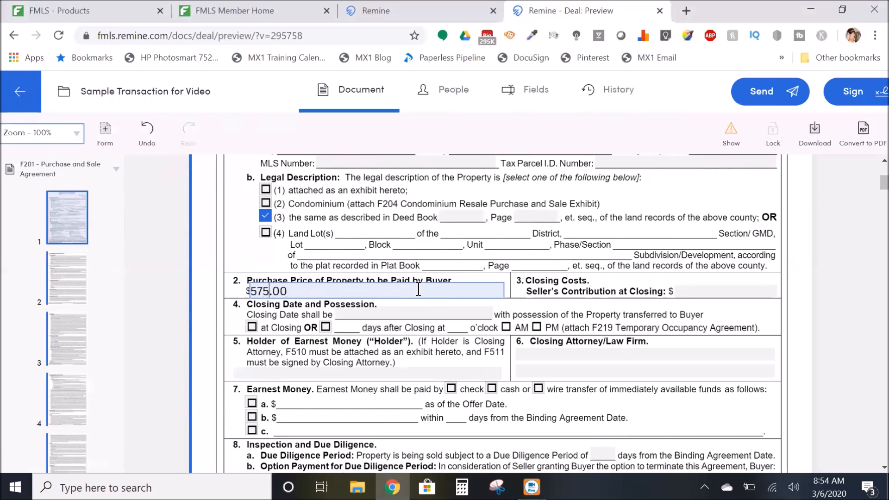
{"action": "type", "text": "000"}
{"action": "left_click", "coordinate": [685, 291]}
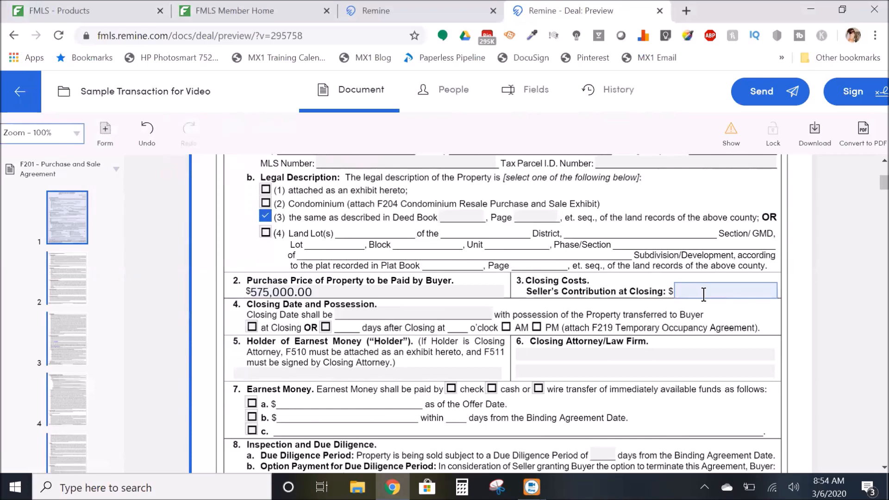
{"action": "type", "text": "3,000"}
Set the closing date in the Closing Date and Possession section to April 23rd, 2020.
{"action": "left_click", "coordinate": [428, 311]}
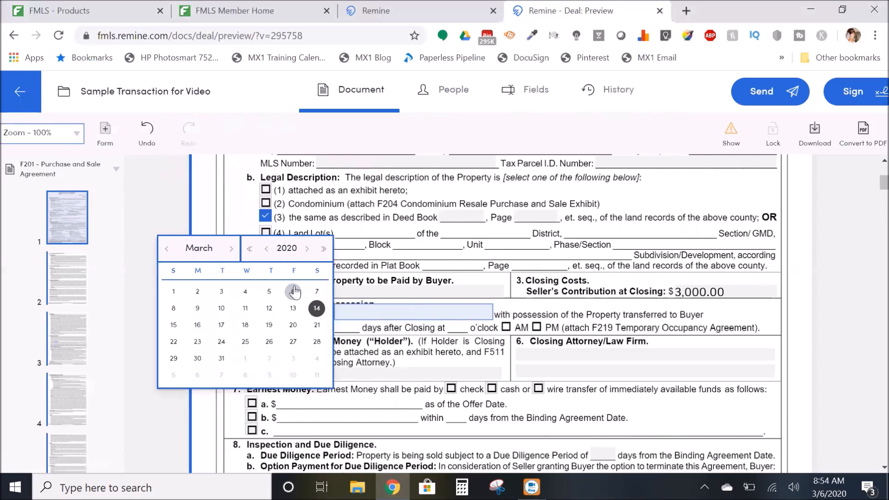
{"action": "left_click", "coordinate": [231, 250]}
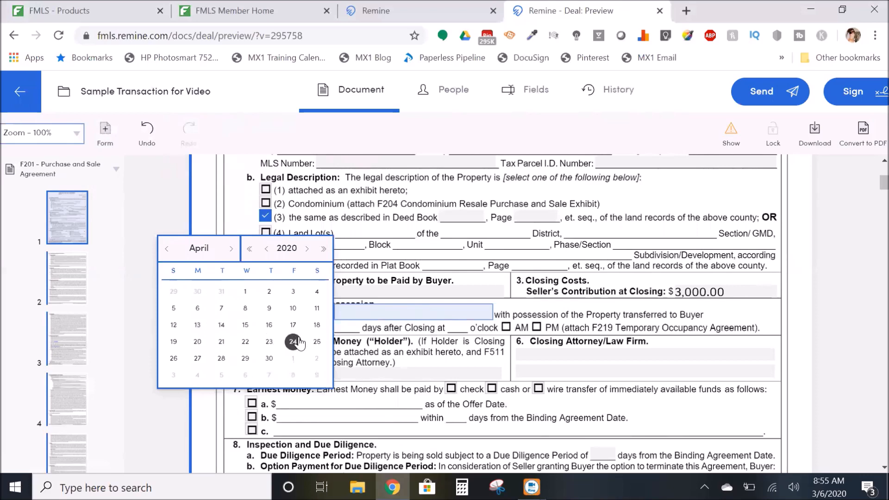
{"action": "left_click", "coordinate": [269, 342]}
{"action": "left_click", "coordinate": [293, 342]}
{"action": "left_click", "coordinate": [290, 327]}
{"action": "left_click", "coordinate": [269, 342]}
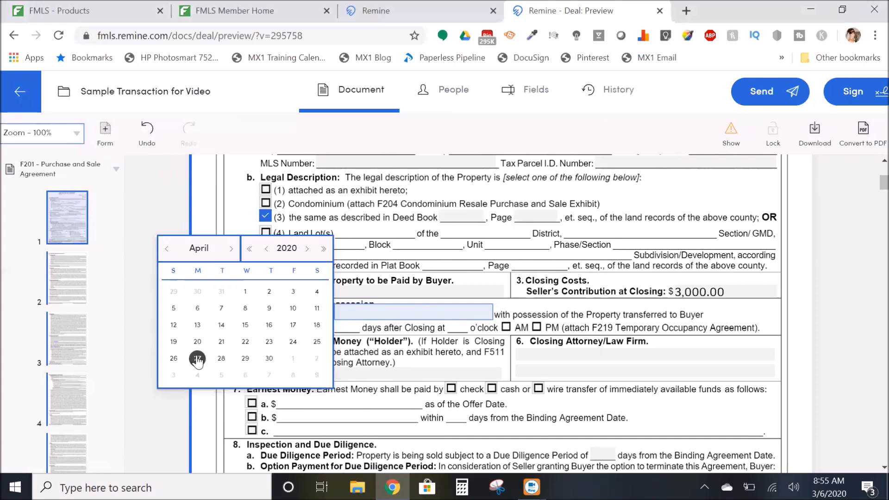
{"action": "left_click", "coordinate": [270, 343]}
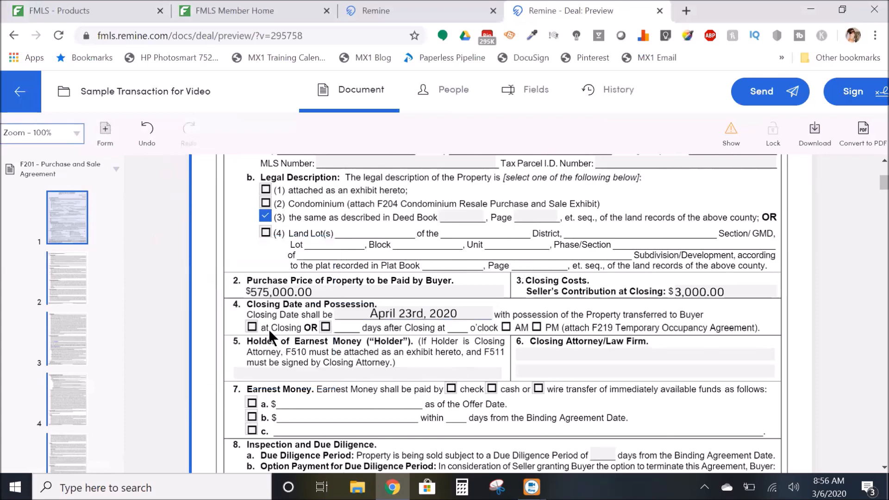
Select possession at Closing and enter Maximum One Greater Atlanta REALTORS as the holder of earnest money.
{"action": "left_click", "coordinate": [253, 327]}
{"action": "left_click", "coordinate": [395, 373]}
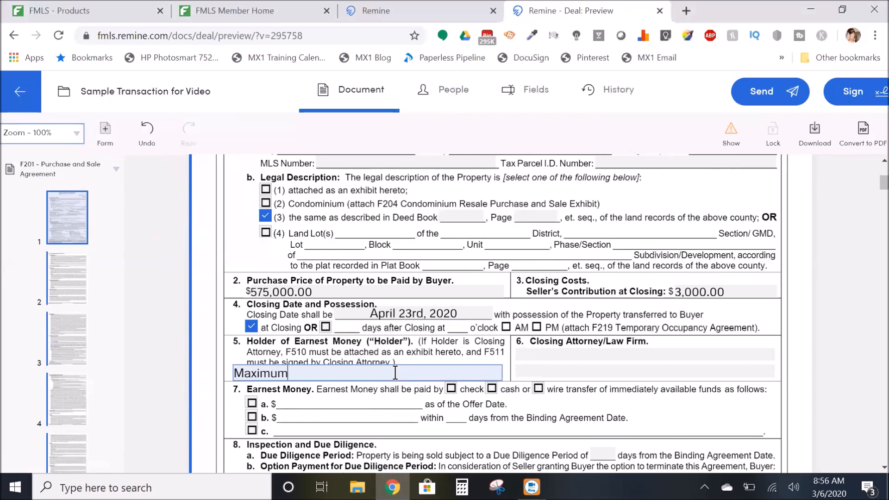
{"action": "type", "text": "Maximum One Greater Atlanta REALTORS"}
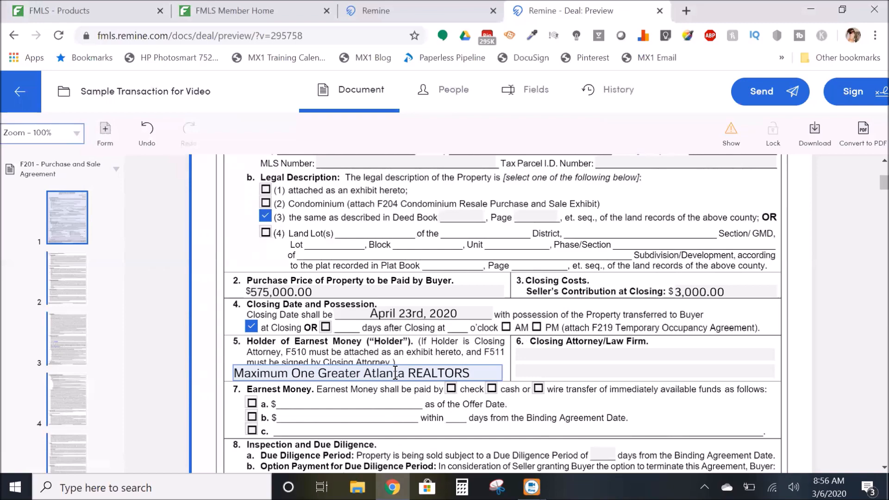
Review the remaining pages of the Purchase and Sale Agreement, including the exhibits list on page 7 and the acceptance and contact information on page 8.
{"action": "scroll", "coordinate": [395, 373], "scroll_direction": "down", "scroll_amount": 15}
{"action": "scroll", "coordinate": [431, 301], "scroll_direction": "down", "scroll_amount": 10}
{"action": "scroll", "coordinate": [78, 278], "scroll_direction": "down", "scroll_amount": 6}
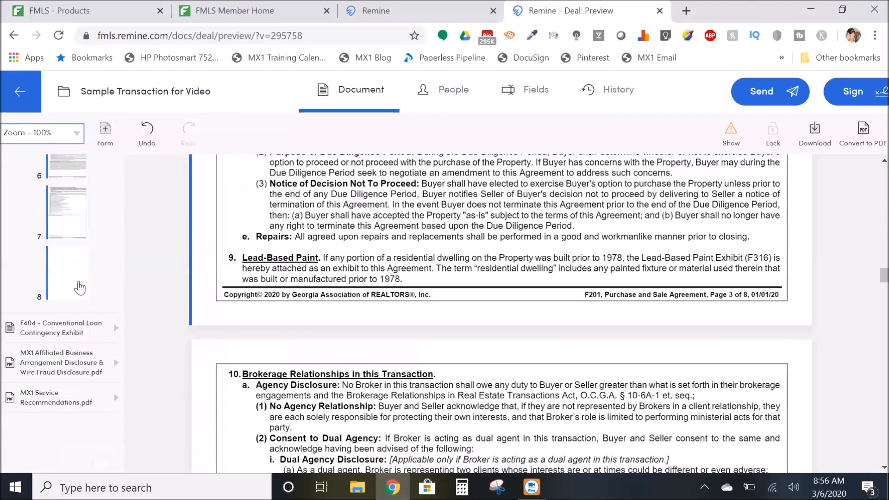
{"action": "scroll", "coordinate": [78, 289], "scroll_direction": "up", "scroll_amount": 4}
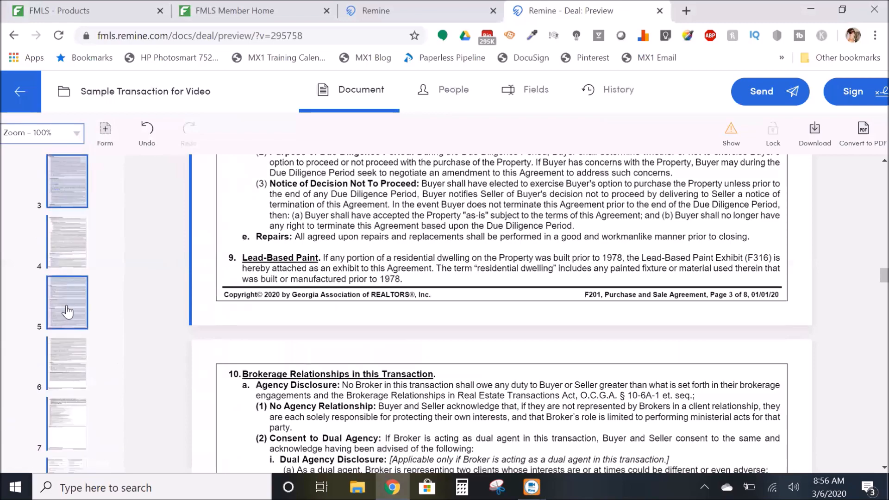
{"action": "left_click", "coordinate": [67, 311]}
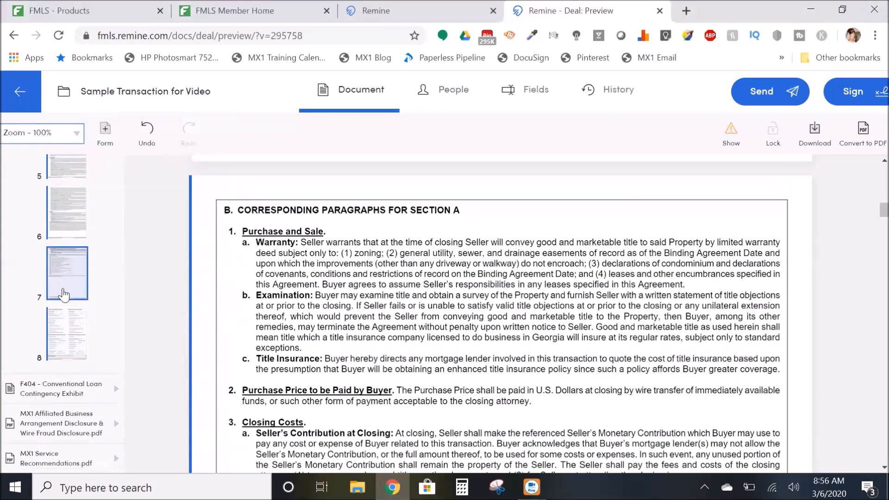
{"action": "left_click", "coordinate": [64, 290]}
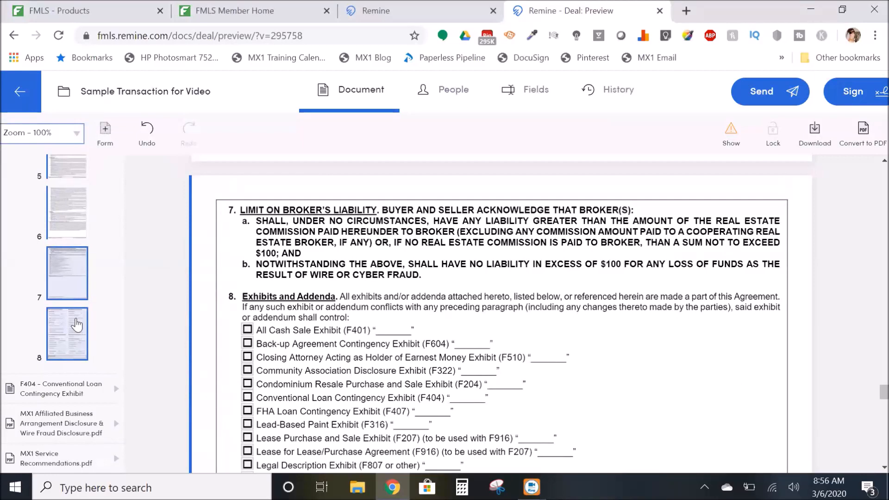
{"action": "left_click", "coordinate": [76, 324]}
{"action": "scroll", "coordinate": [110, 233], "scroll_direction": "up", "scroll_amount": 1}
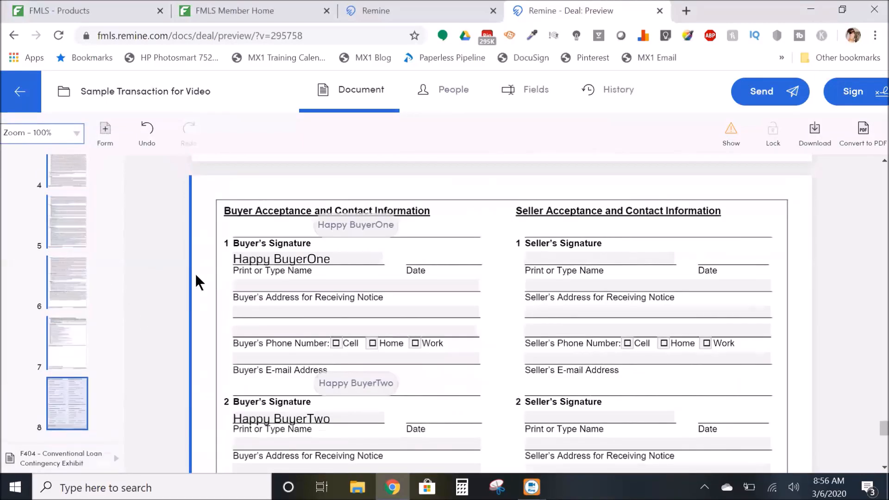
{"action": "scroll", "coordinate": [160, 313], "scroll_direction": "down", "scroll_amount": 1}
{"action": "scroll", "coordinate": [103, 325], "scroll_direction": "down", "scroll_amount": 1}
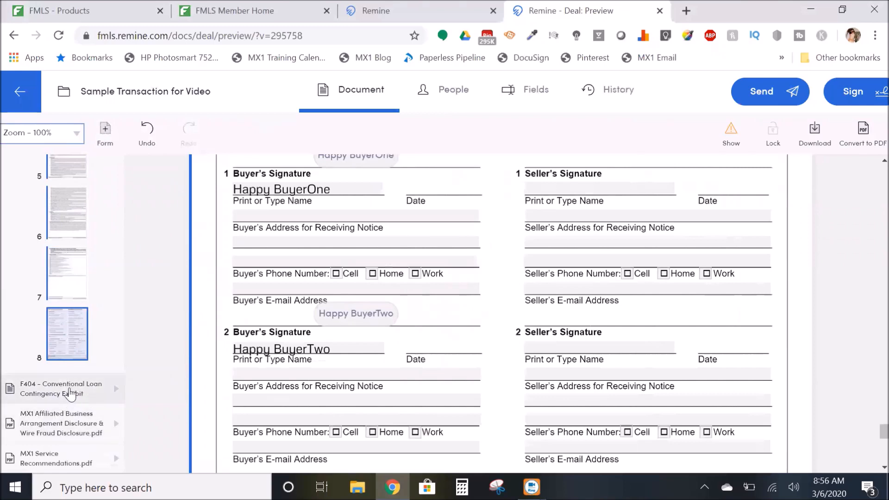
Open the F404 - Conventional Loan Contingency Exhibit to examine its offer date and property fields.
{"action": "left_click", "coordinate": [70, 389]}
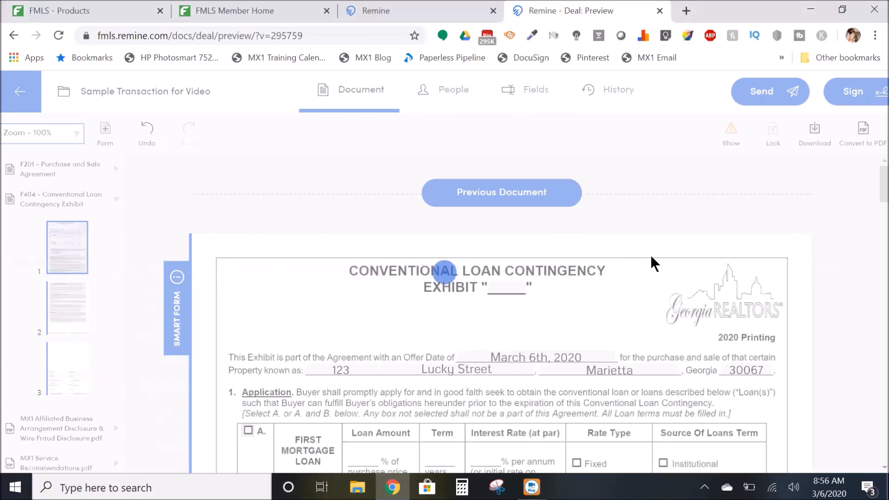
{"action": "scroll", "coordinate": [607, 269], "scroll_direction": "up", "scroll_amount": 1}
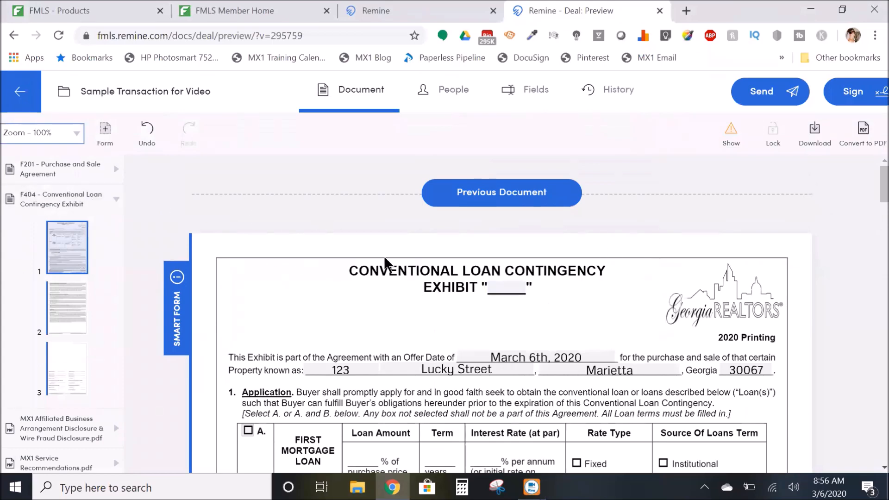
Enlarge the browser page to 110% and examine the offer date and property fields of the Conventional Loan Contingency Exhibit.
{"action": "scroll", "coordinate": [581, 259], "scroll_direction": "down", "scroll_amount": 4}
{"action": "scroll", "coordinate": [597, 253], "scroll_direction": "up", "scroll_amount": 4}
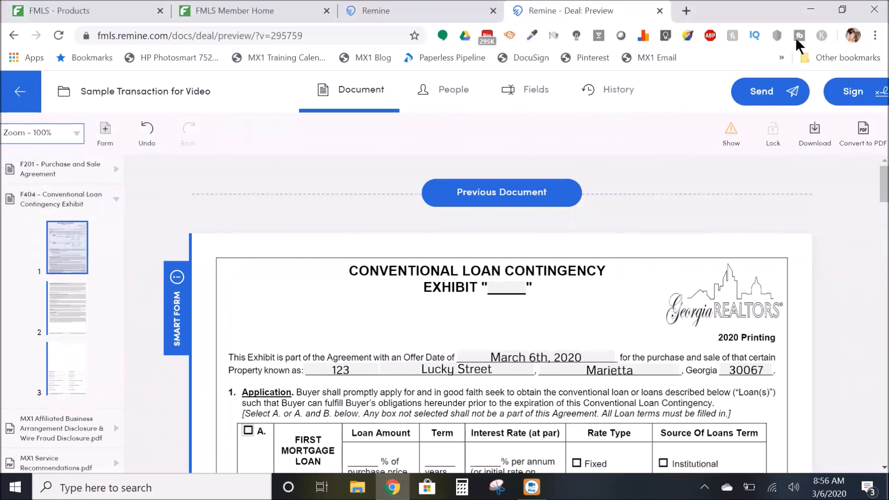
{"action": "left_click", "coordinate": [875, 36]}
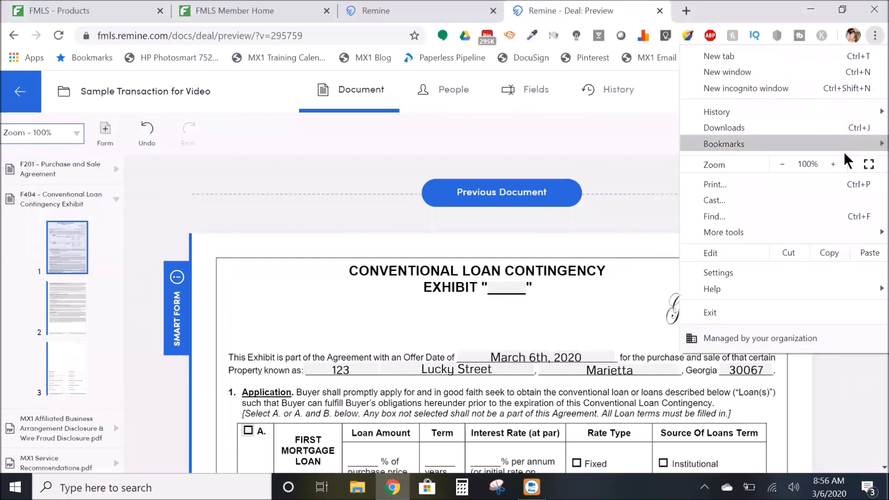
{"action": "left_click", "coordinate": [833, 165]}
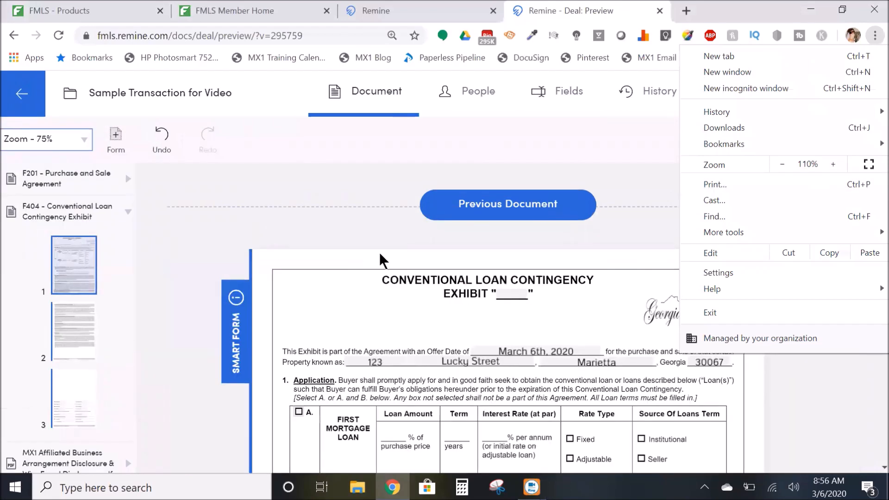
{"action": "scroll", "coordinate": [394, 264], "scroll_direction": "down", "scroll_amount": 1}
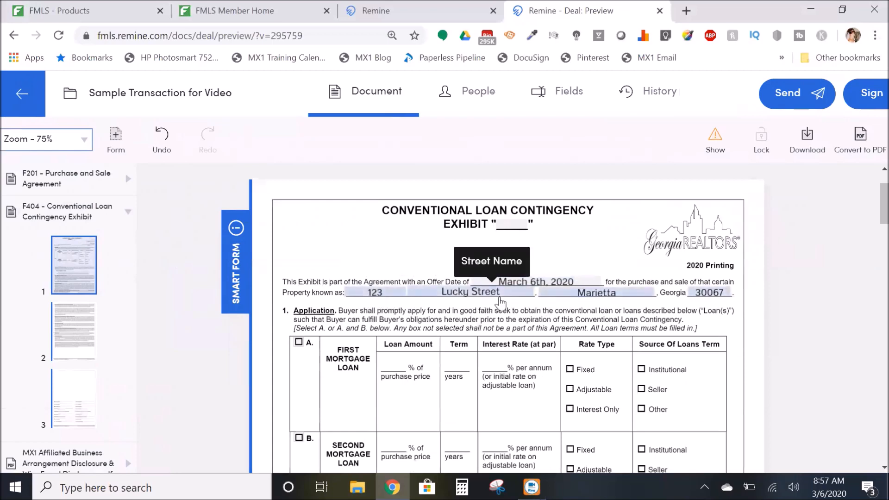
{"action": "scroll", "coordinate": [524, 290], "scroll_direction": "down", "scroll_amount": 3}
{"action": "scroll", "coordinate": [524, 290], "scroll_direction": "down", "scroll_amount": 2}
Collapse the F404 exhibit's page list and go to page 8 of the F201 - Purchase and Sale Agreement.
{"action": "left_click", "coordinate": [106, 240]}
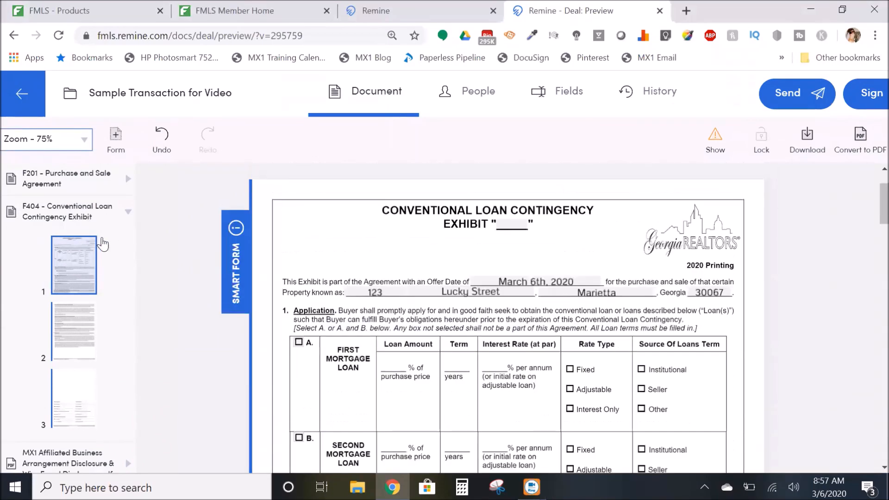
{"action": "left_click", "coordinate": [127, 213]}
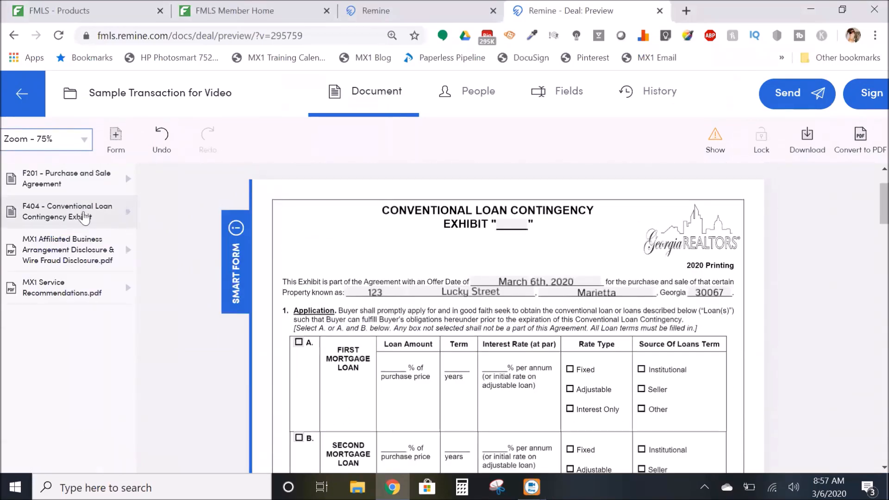
{"action": "left_click", "coordinate": [62, 179]}
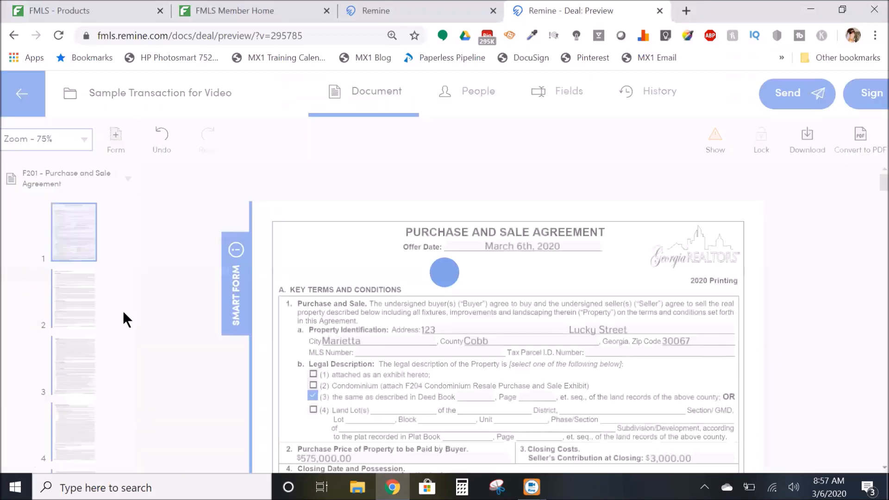
{"action": "scroll", "coordinate": [65, 333], "scroll_direction": "down", "scroll_amount": 8}
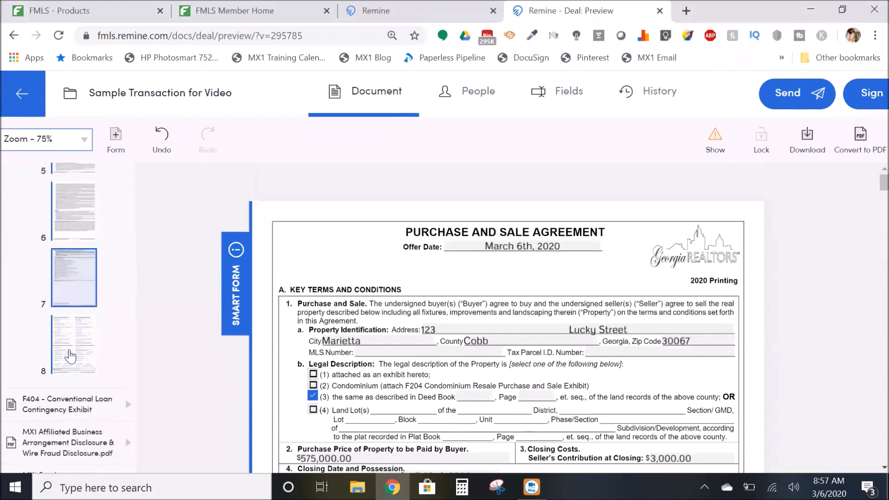
{"action": "left_click", "coordinate": [62, 336]}
{"action": "scroll", "coordinate": [609, 315], "scroll_direction": "down", "scroll_amount": 3}
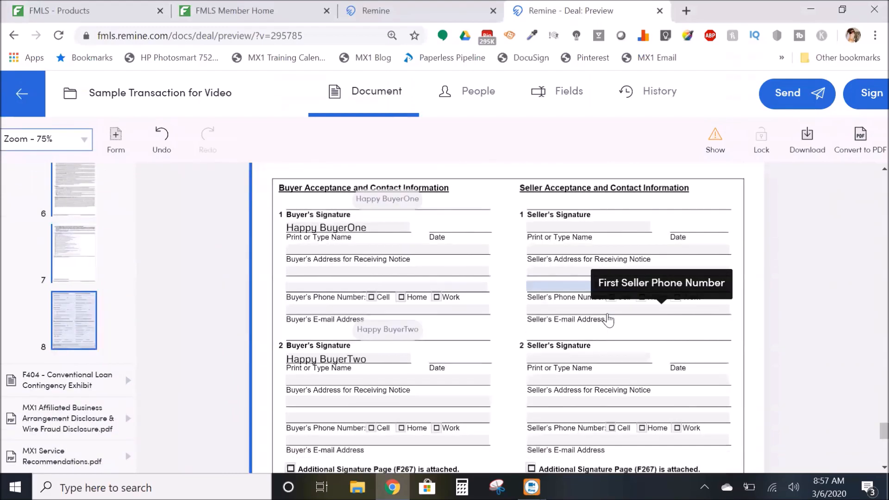
Examine the selling broker contact details and the buyer signature and contact fields on page 8 of the agreement.
{"action": "scroll", "coordinate": [620, 321], "scroll_direction": "down", "scroll_amount": 4}
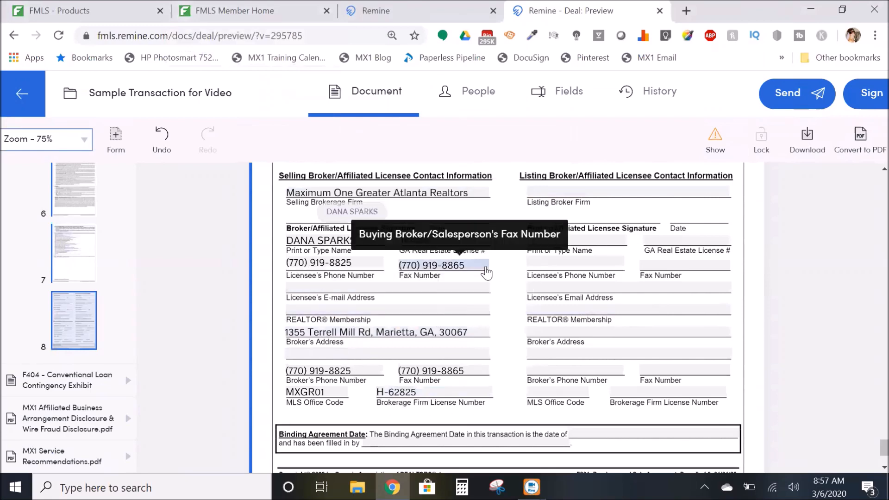
{"action": "scroll", "coordinate": [489, 266], "scroll_direction": "up", "scroll_amount": 1}
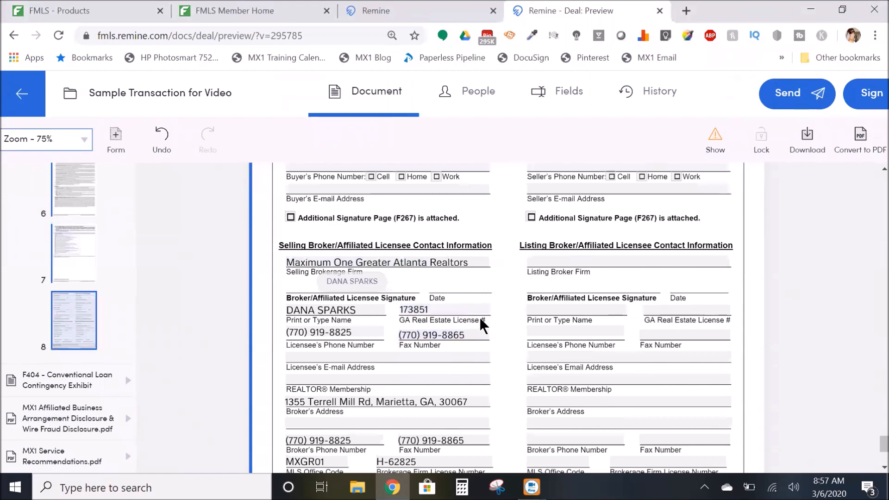
{"action": "scroll", "coordinate": [478, 300], "scroll_direction": "down", "scroll_amount": 1}
{"action": "scroll", "coordinate": [481, 301], "scroll_direction": "up", "scroll_amount": 1}
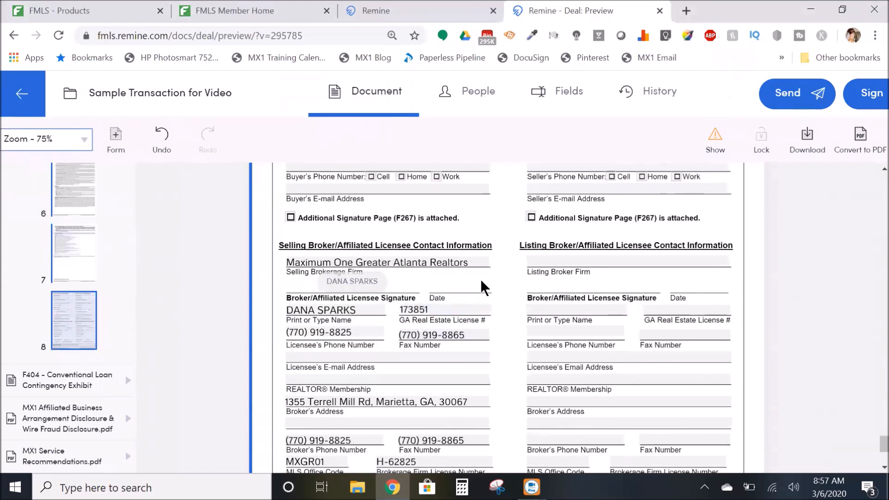
{"action": "scroll", "coordinate": [481, 289], "scroll_direction": "up", "scroll_amount": 4}
{"action": "scroll", "coordinate": [466, 319], "scroll_direction": "down", "scroll_amount": 1}
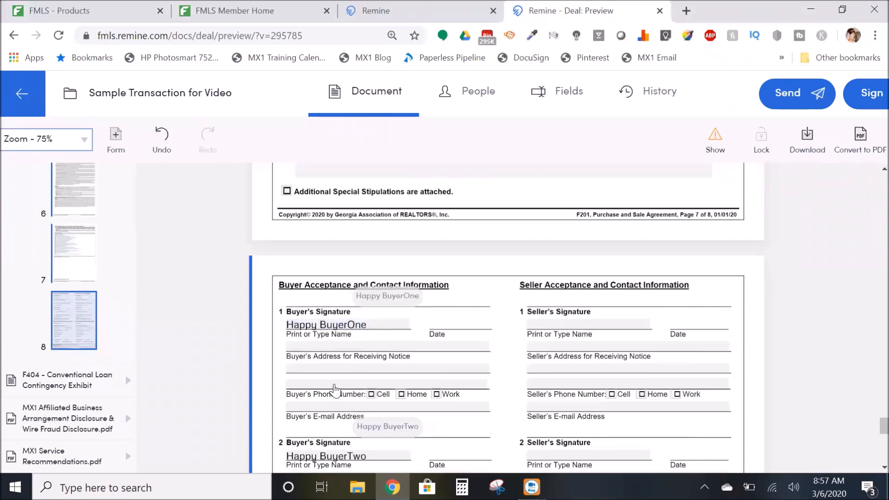
{"action": "scroll", "coordinate": [345, 392], "scroll_direction": "down", "scroll_amount": 1}
{"action": "scroll", "coordinate": [405, 384], "scroll_direction": "down", "scroll_amount": 1}
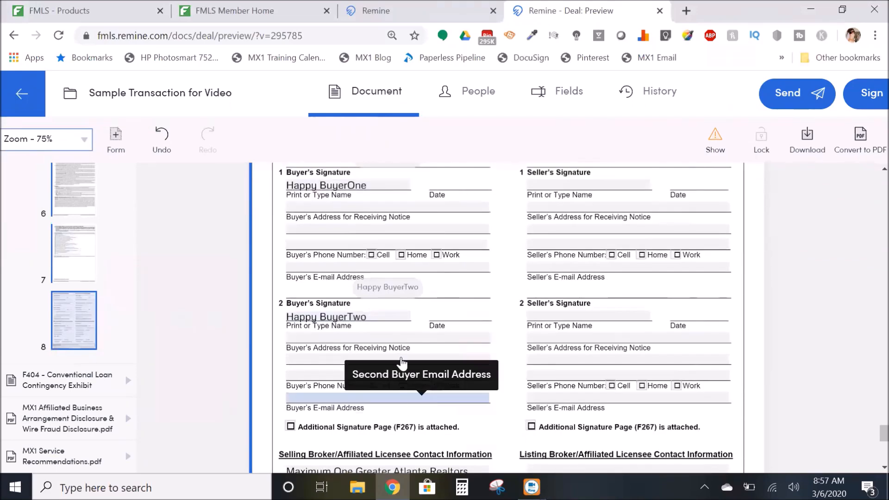
{"action": "scroll", "coordinate": [352, 296], "scroll_direction": "down", "scroll_amount": 2}
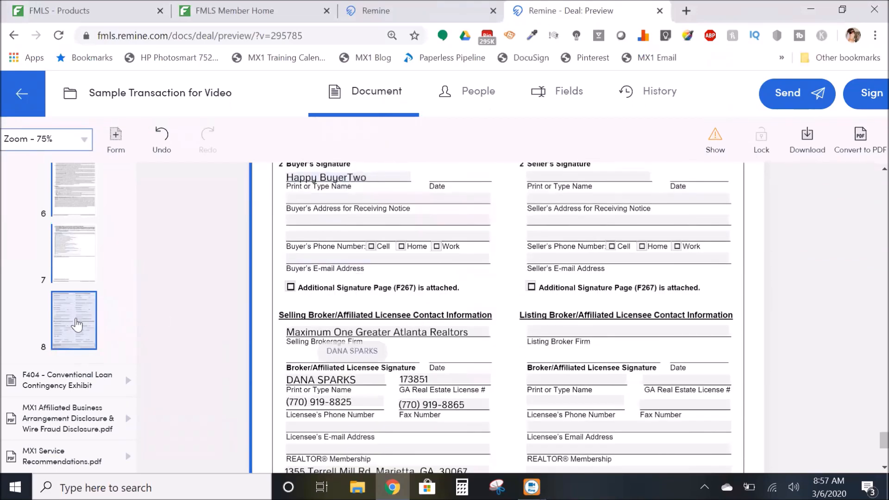
Reopen the F404 - Conventional Loan Contingency Exhibit and review it through the buyer and broker signature blocks on page 3.
{"action": "left_click", "coordinate": [67, 382]}
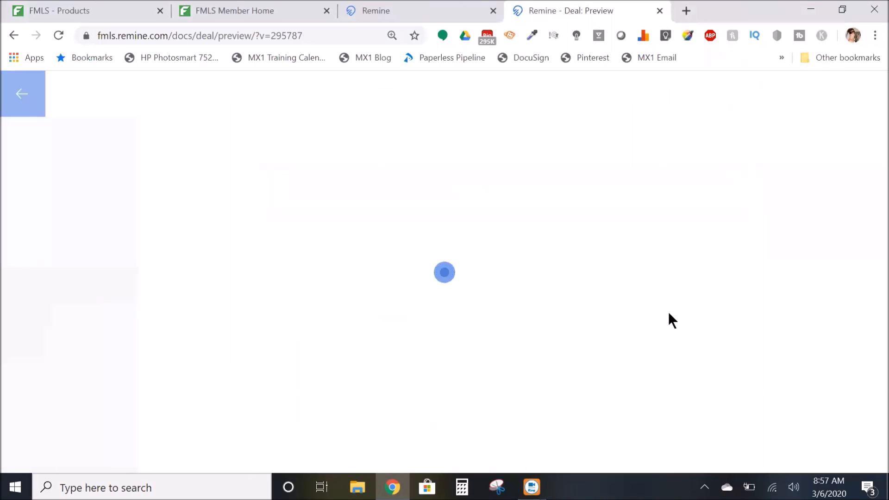
{"action": "scroll", "coordinate": [640, 295], "scroll_direction": "down", "scroll_amount": 8}
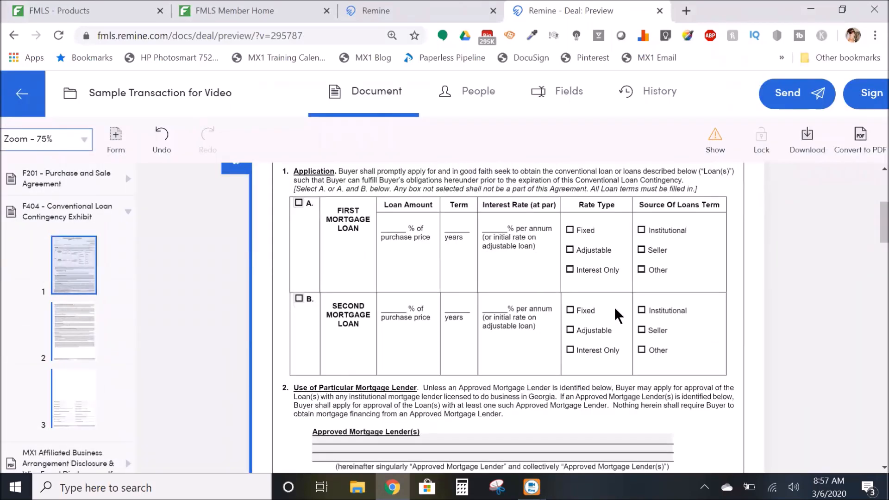
{"action": "scroll", "coordinate": [611, 312], "scroll_direction": "down", "scroll_amount": 15}
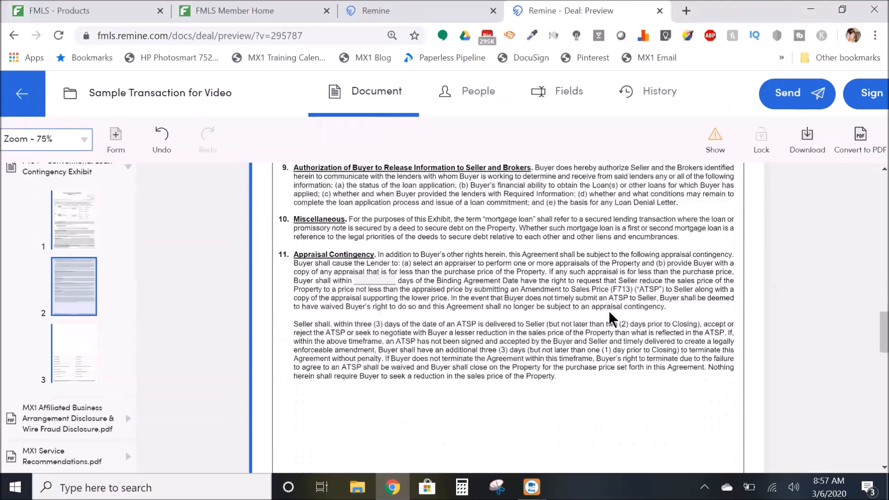
{"action": "scroll", "coordinate": [598, 315], "scroll_direction": "down", "scroll_amount": 9}
{"action": "scroll", "coordinate": [598, 317], "scroll_direction": "up", "scroll_amount": 3}
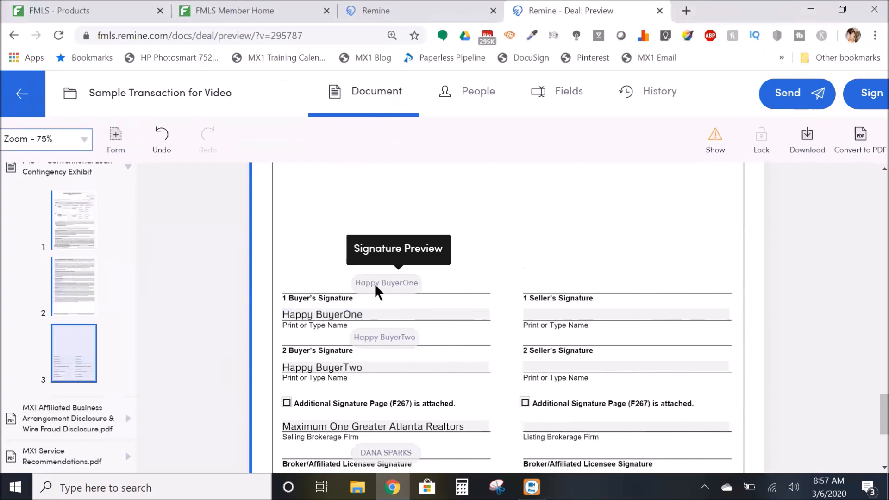
{"action": "scroll", "coordinate": [377, 285], "scroll_direction": "down", "scroll_amount": 3}
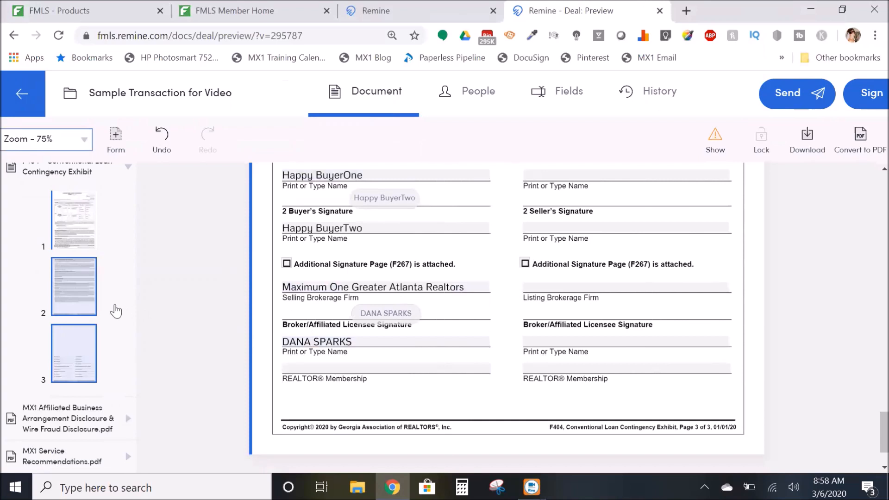
{"action": "scroll", "coordinate": [370, 243], "scroll_direction": "down", "scroll_amount": 2}
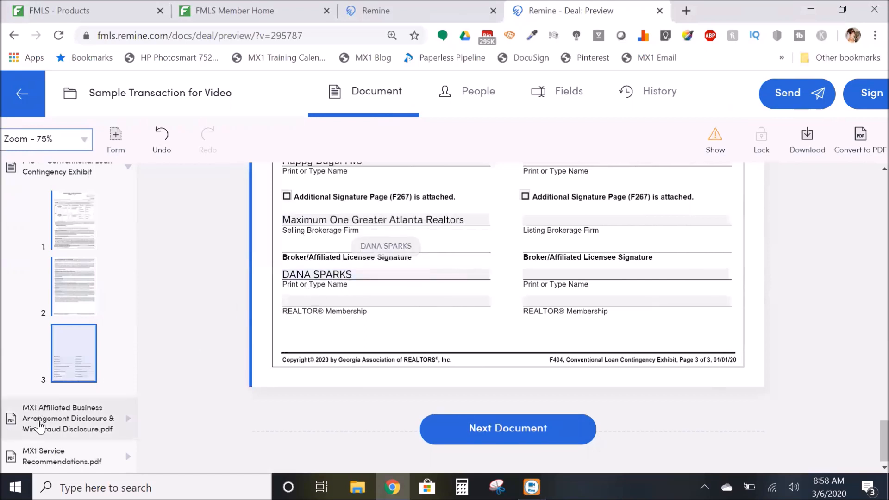
Open the MX1 Affiliated Business Arrangement Disclosure & Wire Fraud Disclosure PDF and examine its date blank and signature lines.
{"action": "left_click", "coordinate": [47, 418]}
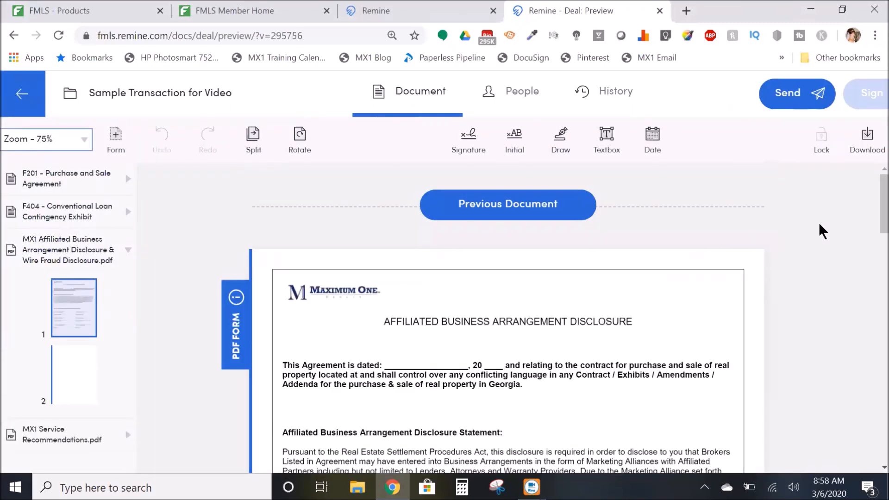
{"action": "scroll", "coordinate": [821, 221], "scroll_direction": "down", "scroll_amount": 6}
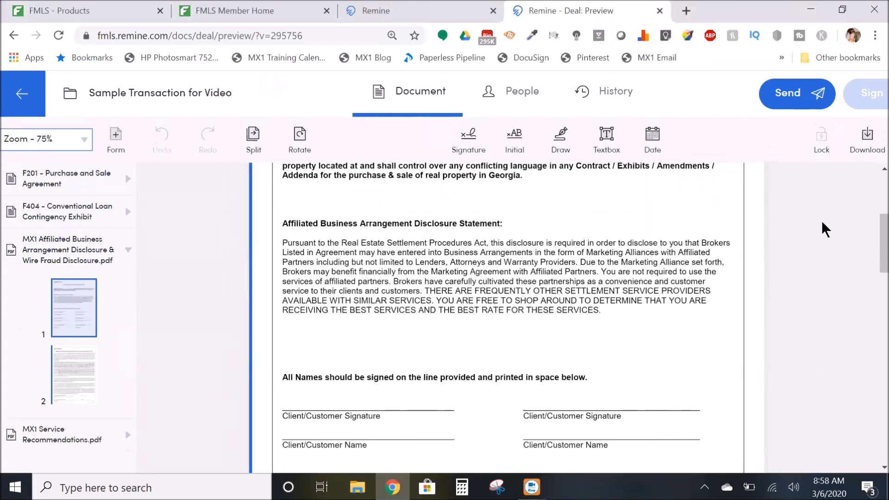
{"action": "scroll", "coordinate": [448, 301], "scroll_direction": "up", "scroll_amount": 5}
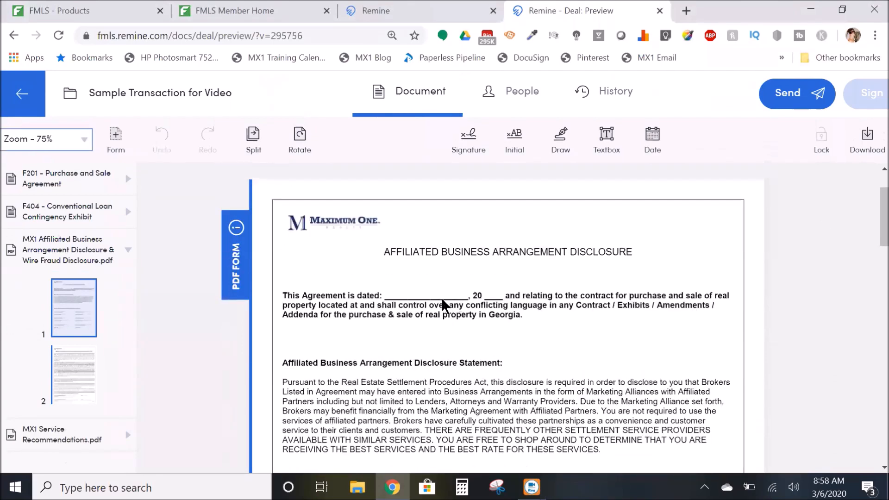
{"action": "scroll", "coordinate": [424, 298], "scroll_direction": "down", "scroll_amount": 4}
{"action": "scroll", "coordinate": [418, 298], "scroll_direction": "up", "scroll_amount": 6}
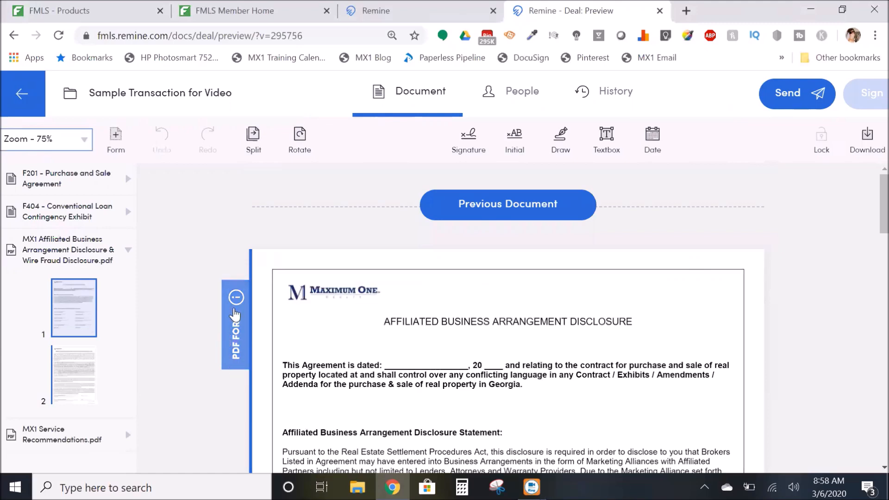
{"action": "scroll", "coordinate": [404, 357], "scroll_direction": "down", "scroll_amount": 8}
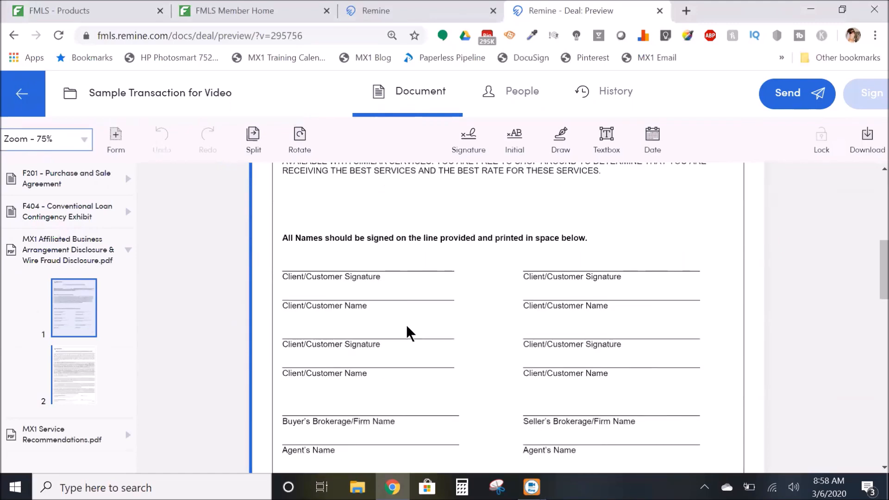
{"action": "scroll", "coordinate": [428, 276], "scroll_direction": "up", "scroll_amount": 6}
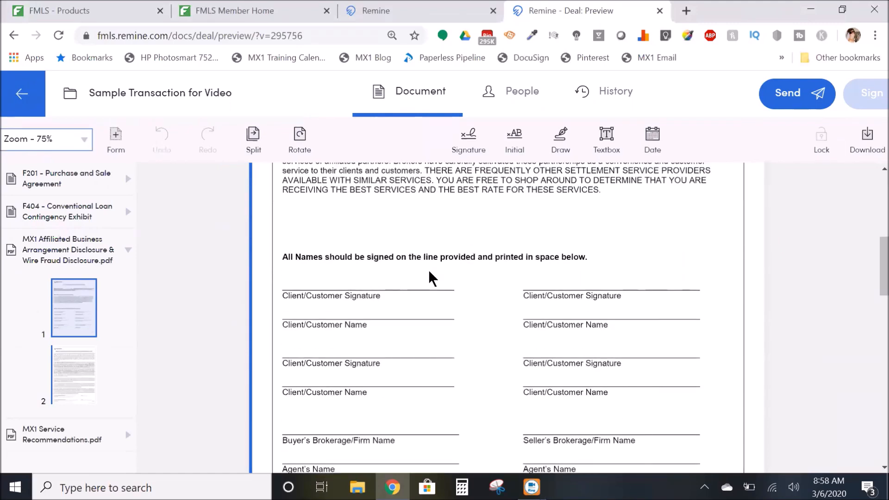
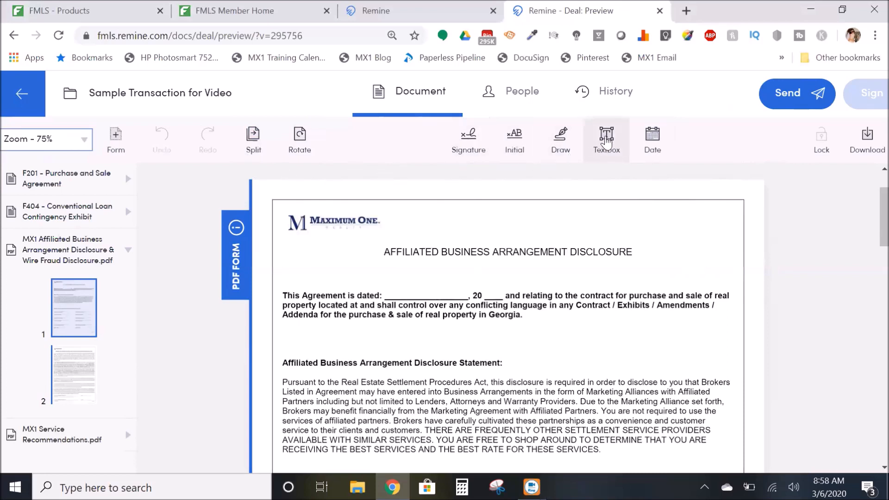
Place a date field on the disclosure's "This Agreement is dated" line and set it to March 6, 2020 at 11:59 PM.
{"action": "left_click", "coordinate": [653, 139]}
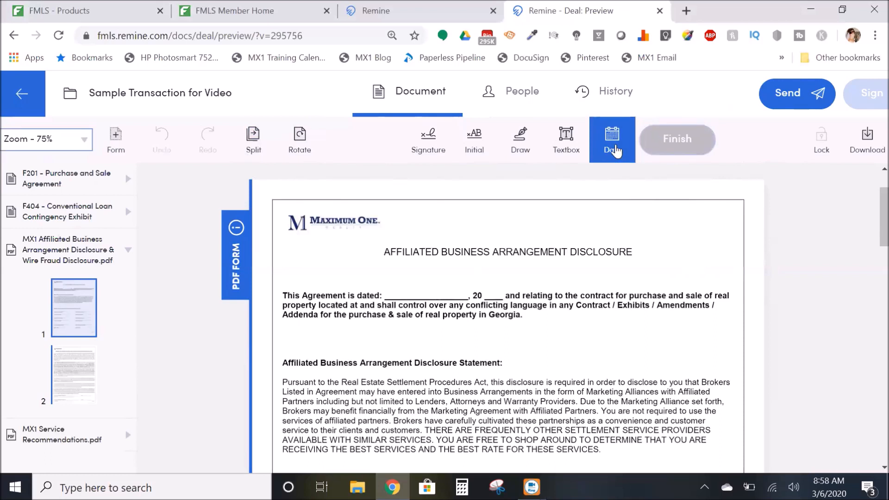
{"action": "left_click", "coordinate": [415, 281]}
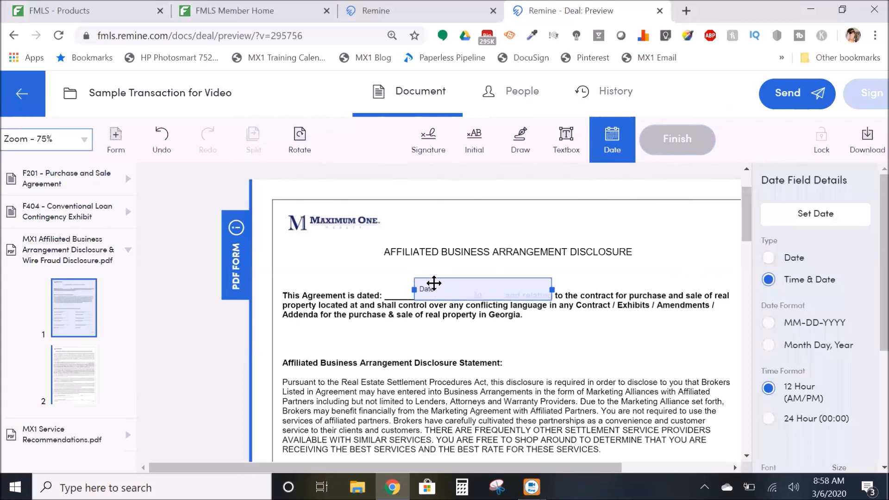
{"action": "left_click_drag", "start_coordinate": [438, 288], "coordinate": [408, 280]}
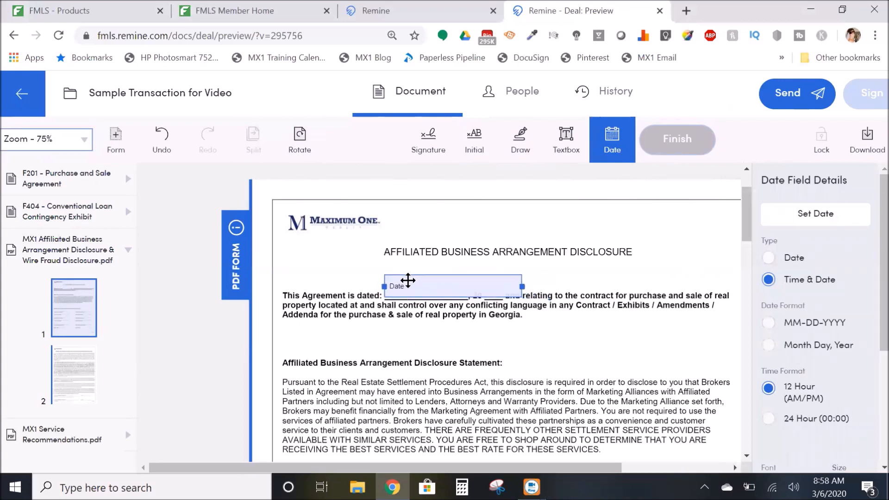
{"action": "left_click", "coordinate": [408, 282]}
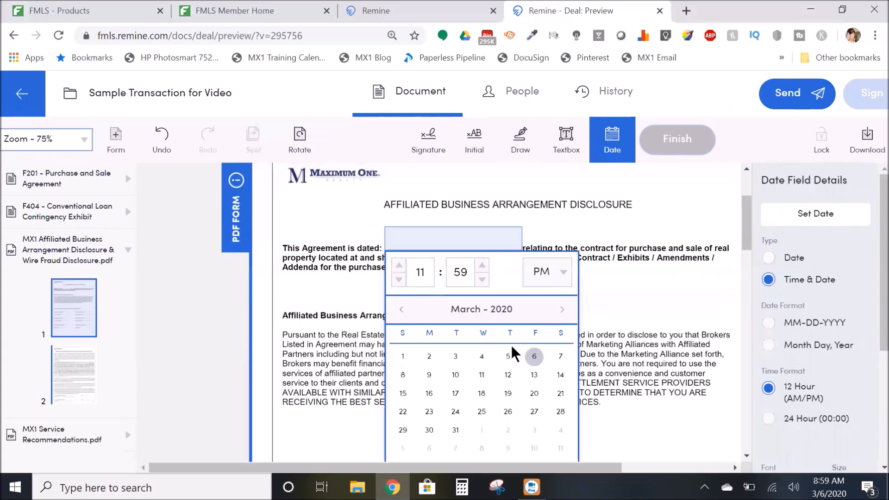
{"action": "left_click", "coordinate": [534, 356]}
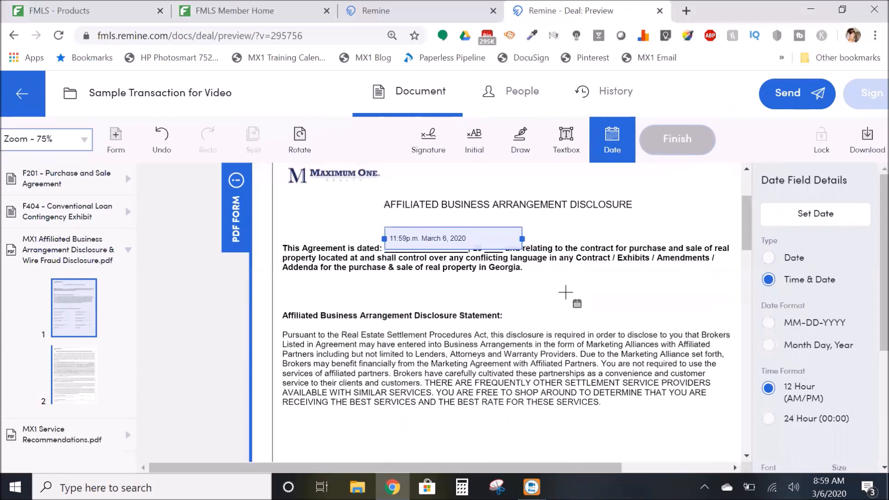
{"action": "scroll", "coordinate": [570, 301], "scroll_direction": "down", "scroll_amount": 6}
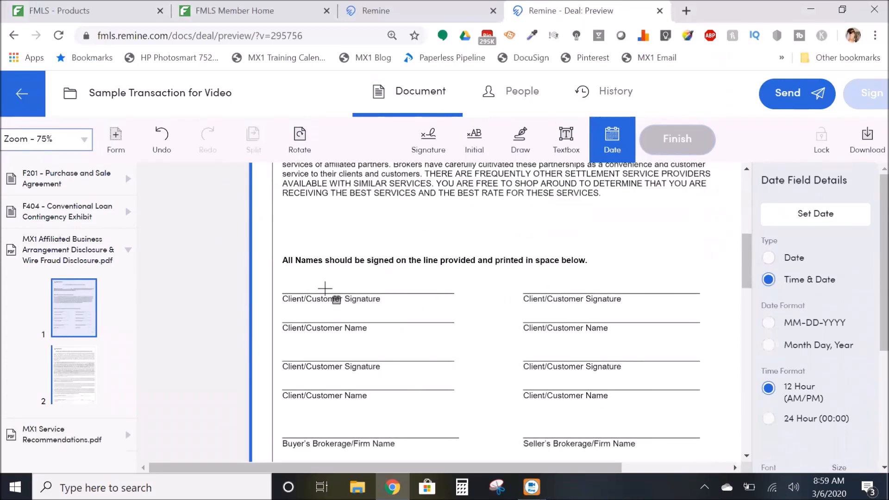
{"action": "left_click", "coordinate": [424, 142]}
{"action": "left_click", "coordinate": [432, 139]}
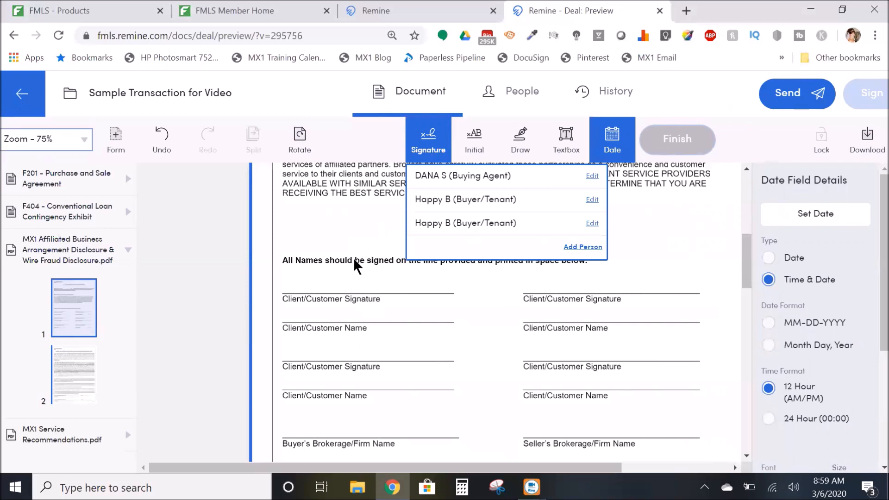
{"action": "left_click", "coordinate": [308, 274]}
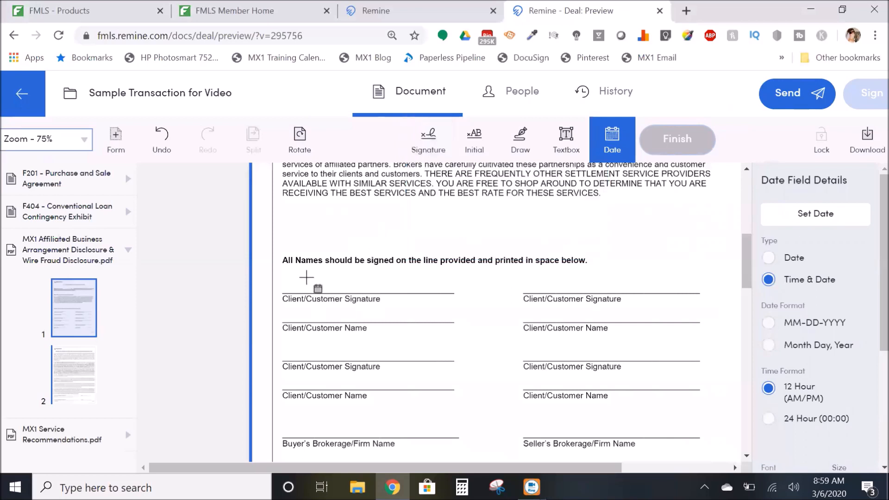
{"action": "left_click", "coordinate": [306, 274]}
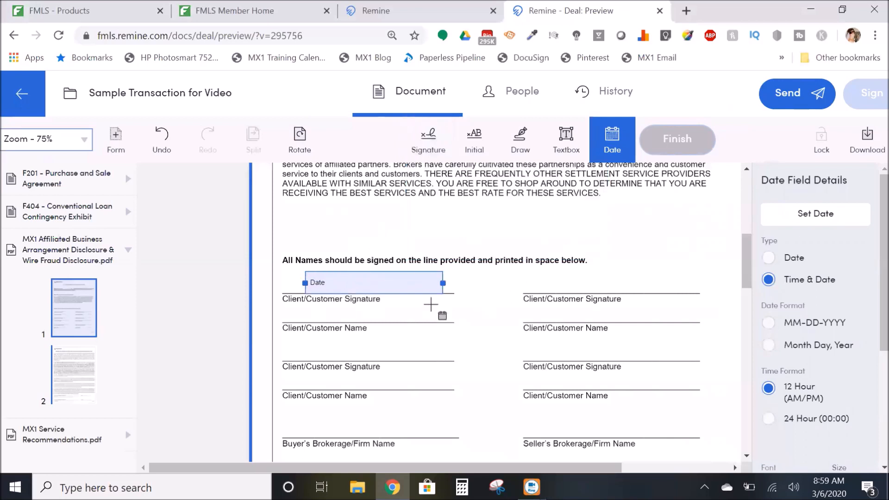
{"action": "right_click", "coordinate": [397, 281]}
{"action": "left_click", "coordinate": [398, 281]}
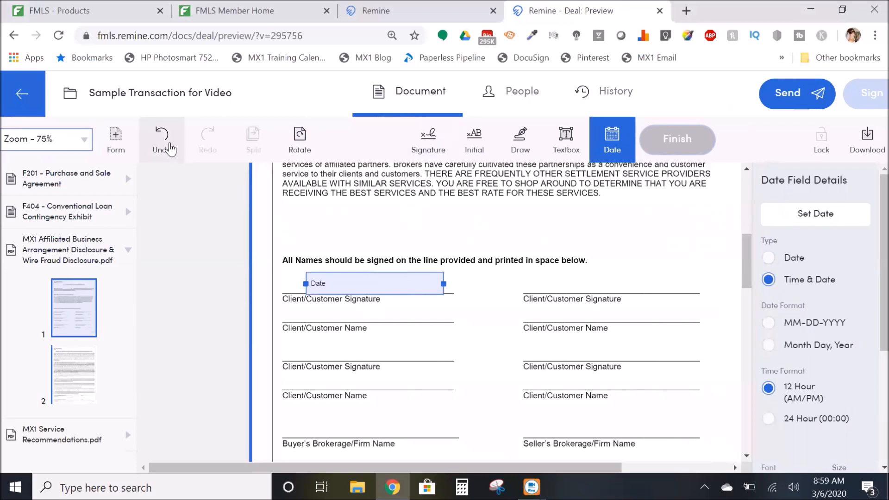
{"action": "left_click", "coordinate": [168, 148]}
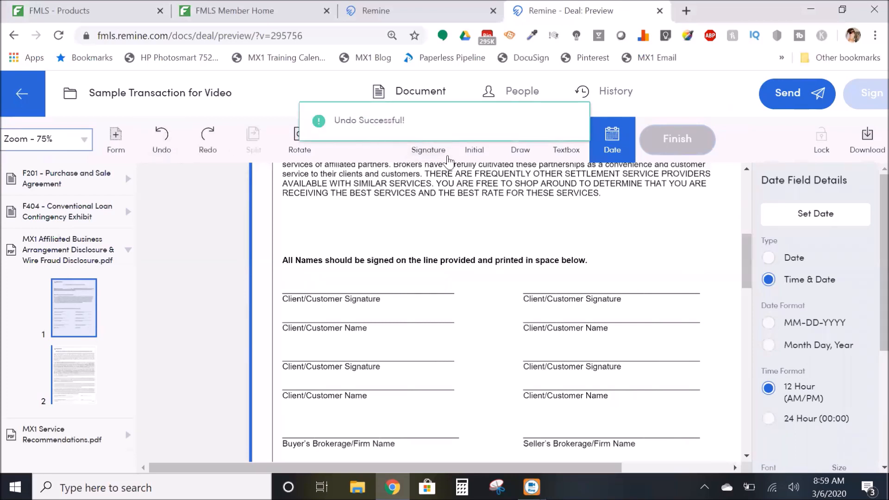
Place the first buyer's signature field on the upper-left Client/Customer Signature line and the second buyer's on the matching right-hand line.
{"action": "left_click", "coordinate": [427, 158]}
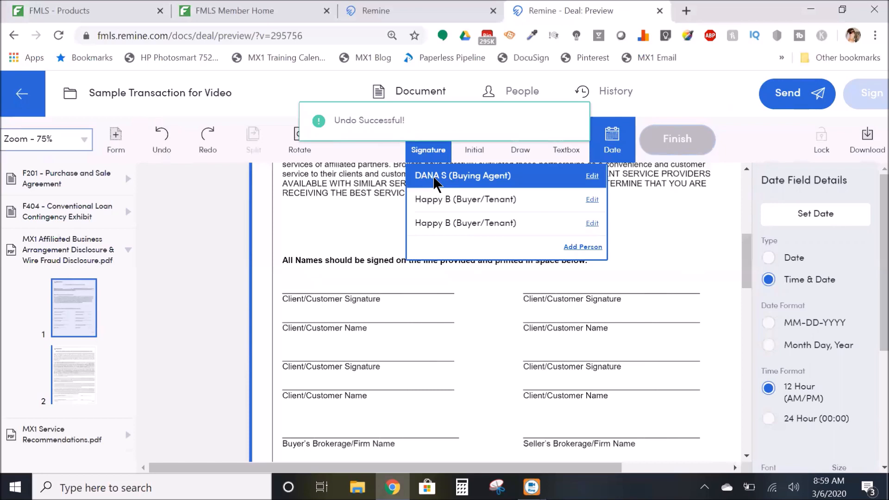
{"action": "left_click", "coordinate": [464, 200]}
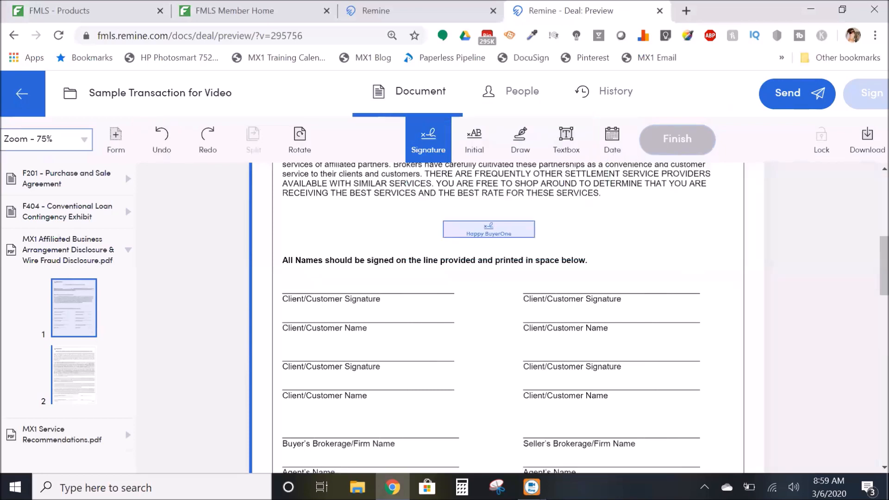
{"action": "left_click", "coordinate": [345, 278]}
{"action": "left_click", "coordinate": [346, 277]}
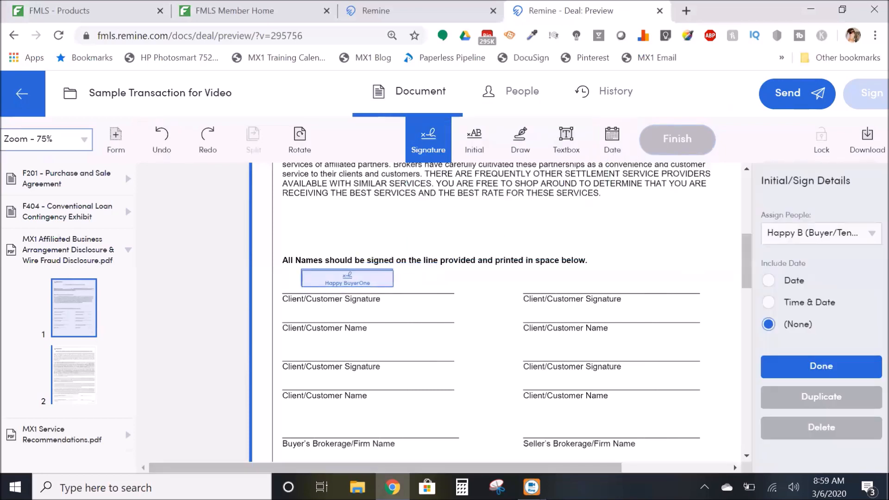
{"action": "left_click", "coordinate": [423, 143]}
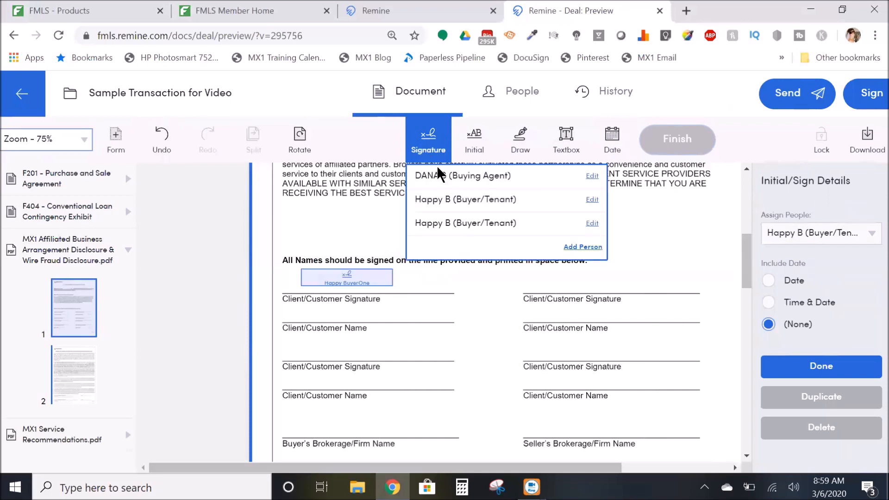
{"action": "left_click", "coordinate": [457, 222]}
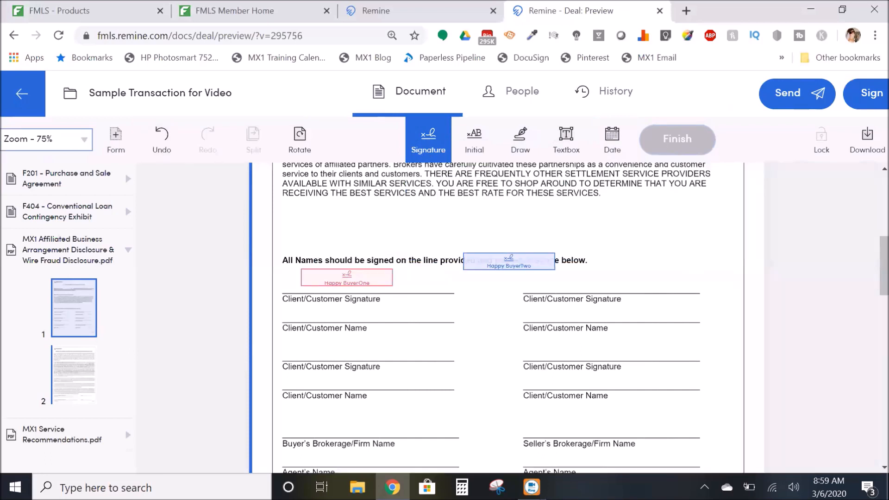
{"action": "left_click", "coordinate": [580, 280]}
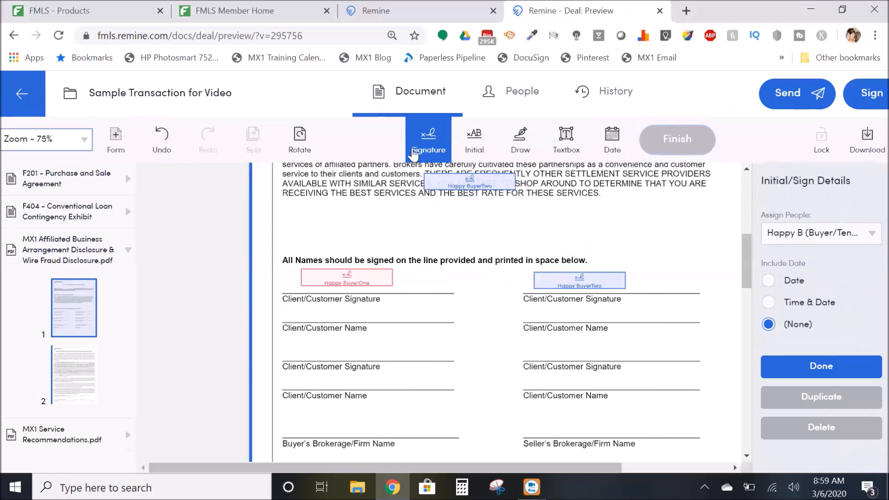
Place a signature field for the buying agent on the Buyer's Brokerage/Firm Name line.
{"action": "left_click", "coordinate": [426, 150]}
{"action": "left_click", "coordinate": [459, 175]}
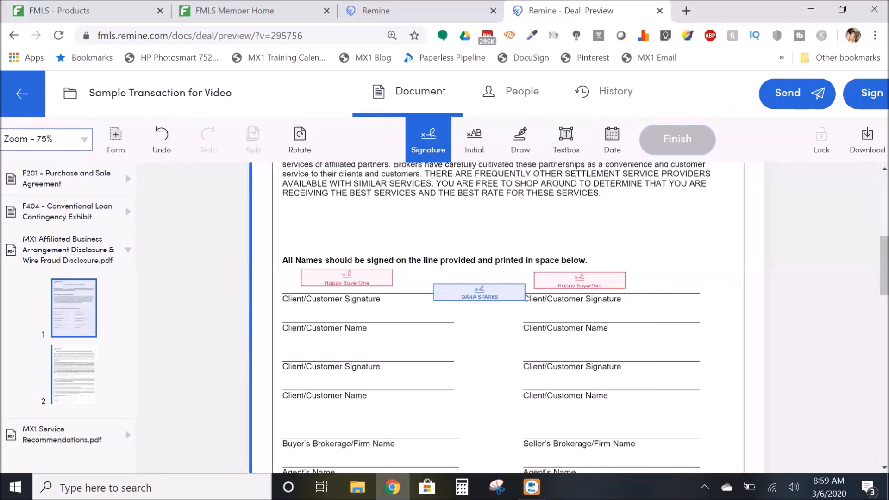
{"action": "scroll", "coordinate": [462, 357], "scroll_direction": "down", "scroll_amount": 3}
{"action": "left_click", "coordinate": [395, 334]}
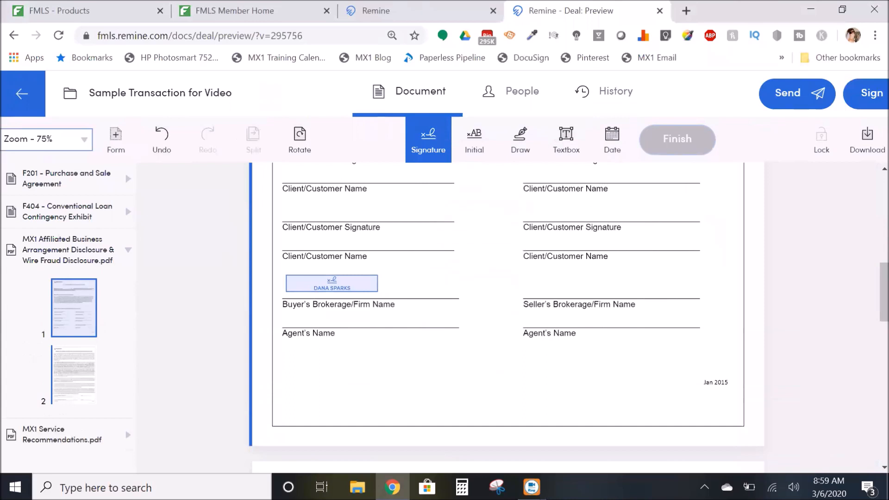
{"action": "left_click", "coordinate": [332, 284]}
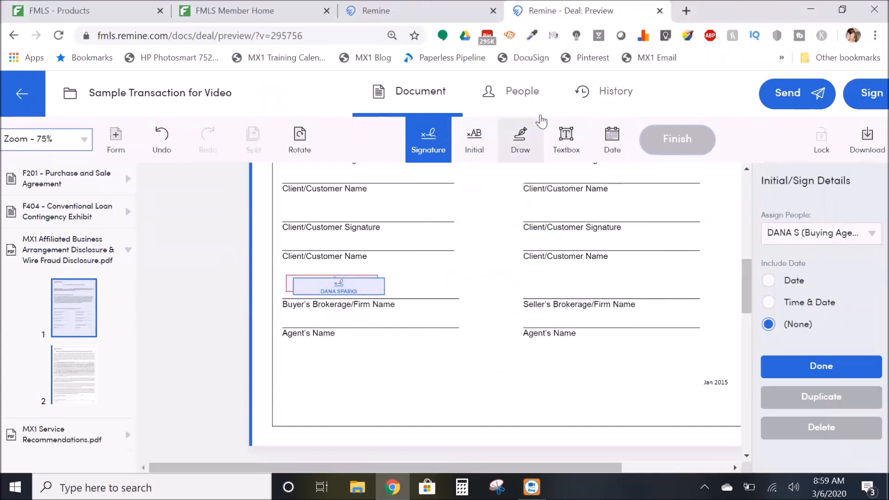
Finish placing signatures and undo the duplicate buying agent signature field on the brokerage line.
{"action": "left_click", "coordinate": [672, 141]}
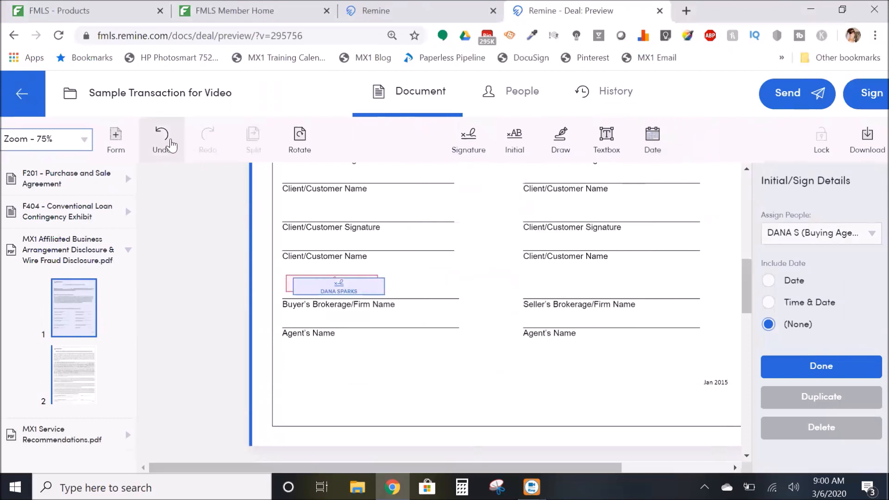
{"action": "left_click", "coordinate": [170, 145]}
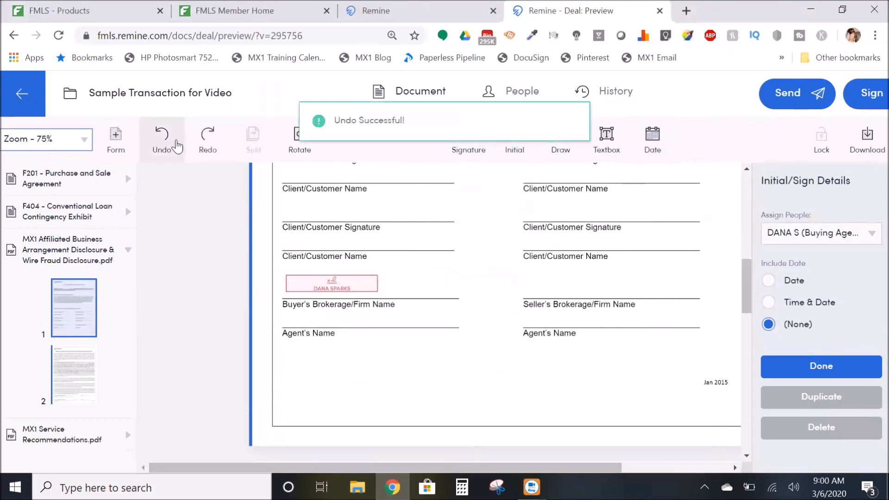
{"action": "scroll", "coordinate": [530, 305], "scroll_direction": "down", "scroll_amount": 1}
{"action": "scroll", "coordinate": [498, 373], "scroll_direction": "up", "scroll_amount": 4}
{"action": "scroll", "coordinate": [489, 362], "scroll_direction": "down", "scroll_amount": 3}
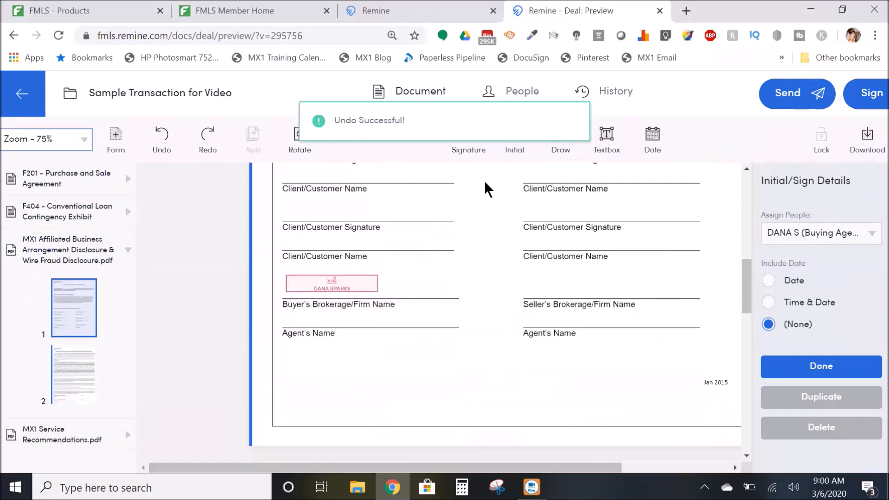
Add a textbox on the buyer's side Agent's Name line and widen it to span most of the line.
{"action": "left_click", "coordinate": [608, 145]}
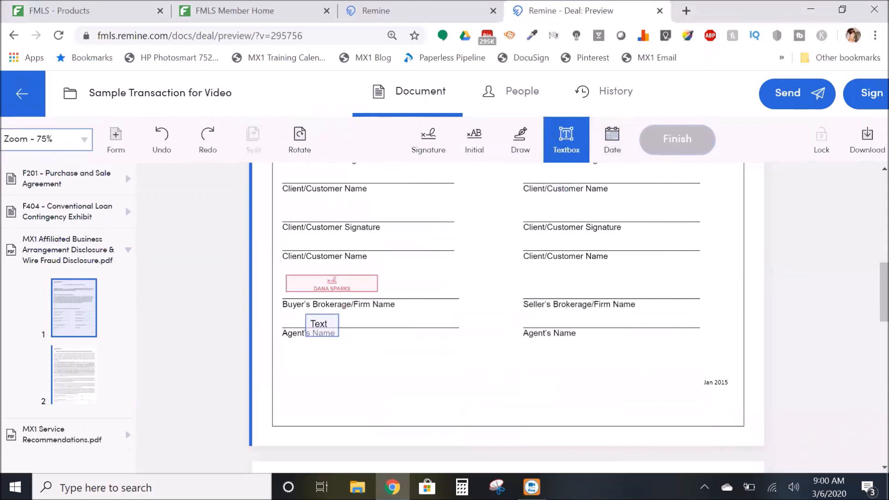
{"action": "left_click", "coordinate": [296, 311]}
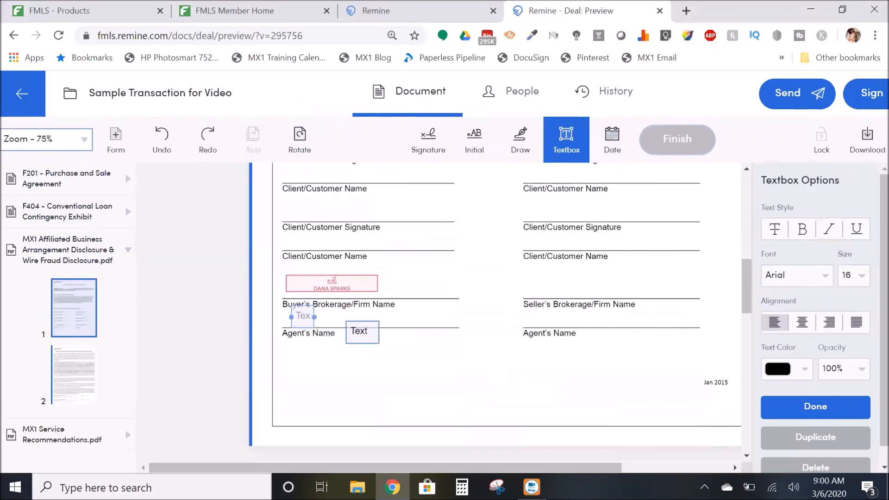
{"action": "left_click_drag", "start_coordinate": [314, 315], "coordinate": [447, 318]}
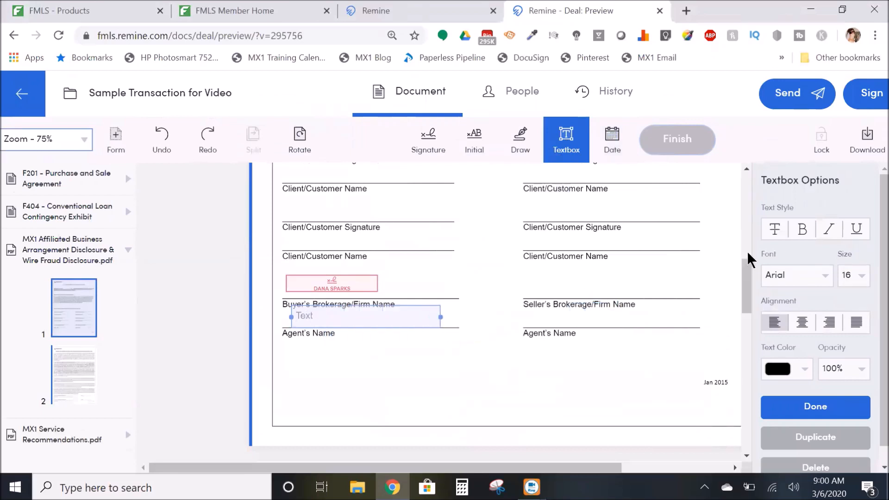
Look over page 2 of the disclosure, open the MX1 Service Recommendations PDF and skim it through its signature lines.
{"action": "scroll", "coordinate": [755, 278], "scroll_direction": "down", "scroll_amount": 2}
{"action": "scroll", "coordinate": [453, 319], "scroll_direction": "down", "scroll_amount": 10}
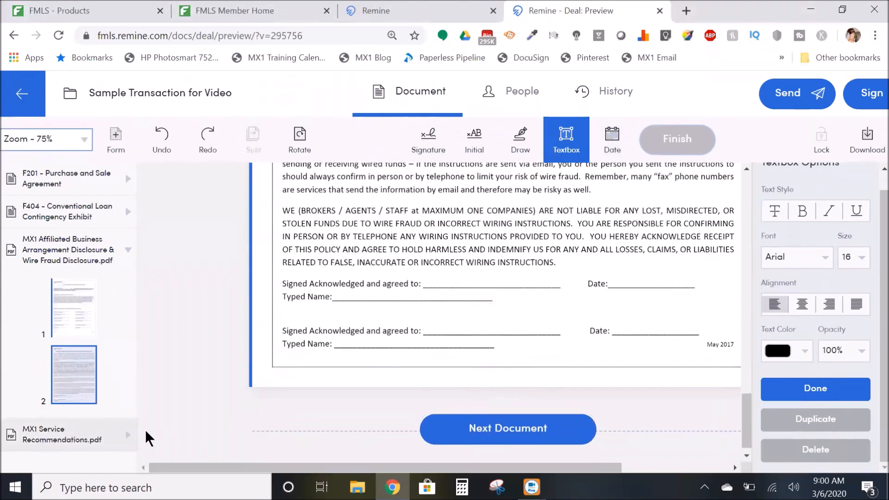
{"action": "left_click", "coordinate": [472, 431]}
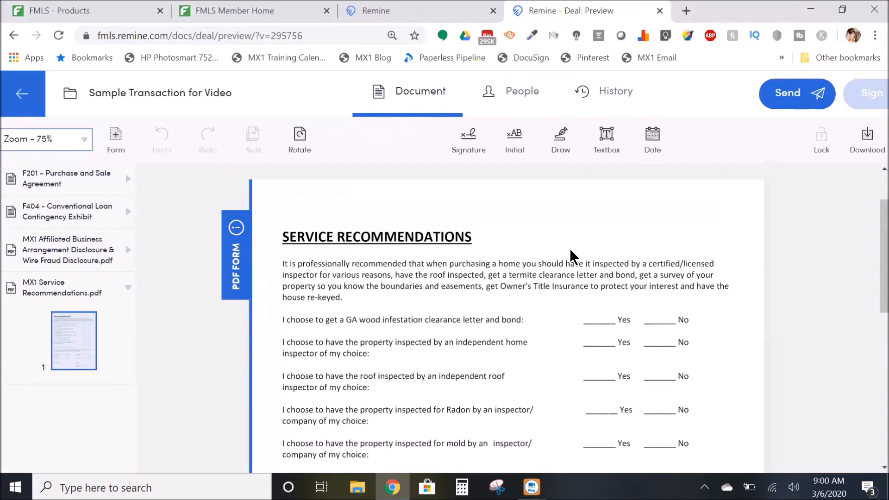
{"action": "scroll", "coordinate": [566, 255], "scroll_direction": "down", "scroll_amount": 3}
{"action": "scroll", "coordinate": [565, 250], "scroll_direction": "down", "scroll_amount": 4}
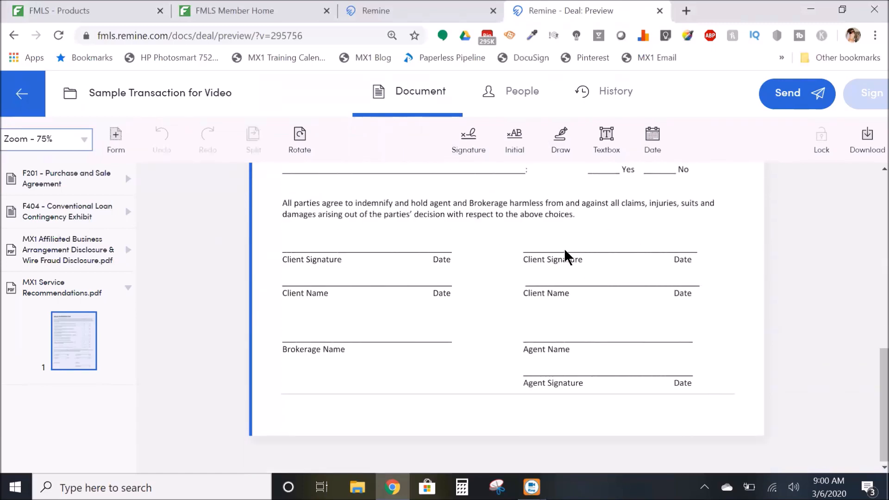
{"action": "scroll", "coordinate": [565, 250], "scroll_direction": "up", "scroll_amount": 6}
{"action": "scroll", "coordinate": [565, 248], "scroll_direction": "up", "scroll_amount": 5}
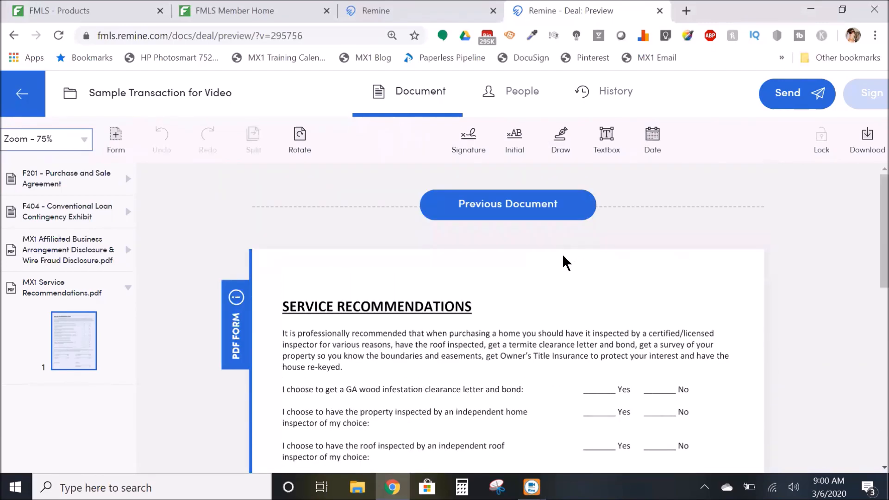
Examine the Service Recommendations form's Yes/No choices, blank custom items, and client, brokerage and agent signature and date lines.
{"action": "scroll", "coordinate": [562, 254], "scroll_direction": "down", "scroll_amount": 3}
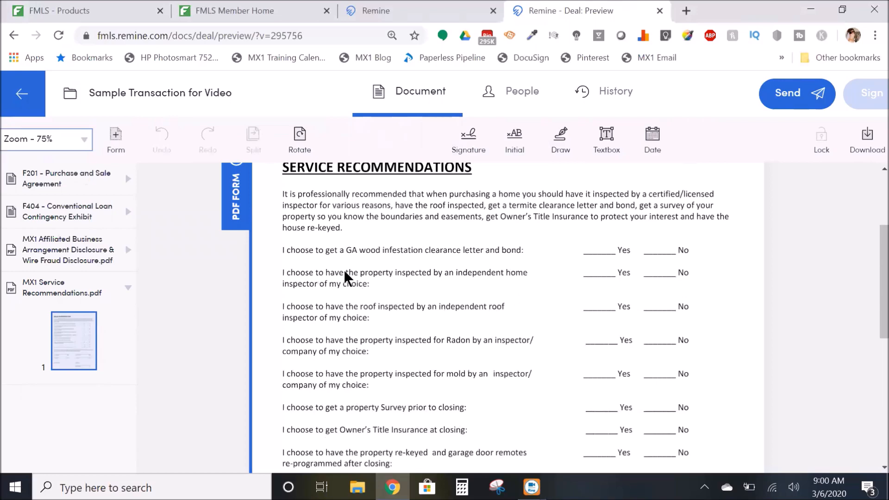
{"action": "scroll", "coordinate": [360, 265], "scroll_direction": "up", "scroll_amount": 4}
{"action": "scroll", "coordinate": [471, 286], "scroll_direction": "down", "scroll_amount": 2}
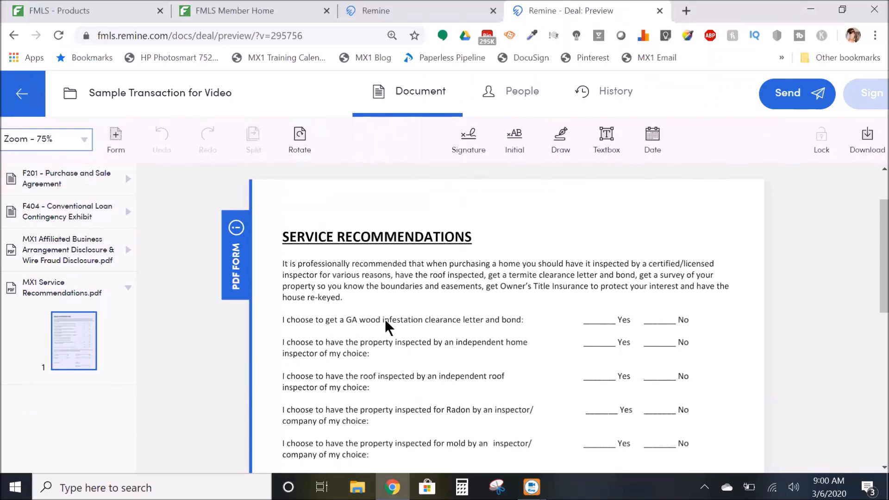
{"action": "scroll", "coordinate": [477, 304], "scroll_direction": "down", "scroll_amount": 2}
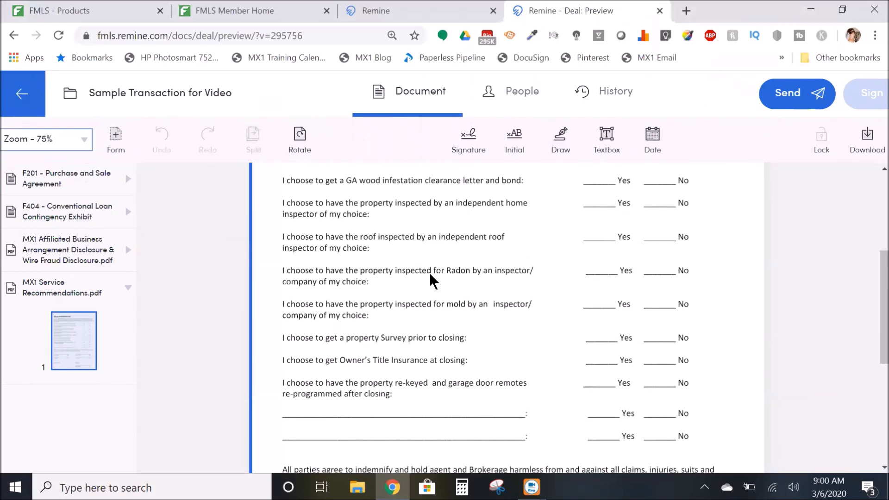
{"action": "scroll", "coordinate": [429, 273], "scroll_direction": "up", "scroll_amount": 1}
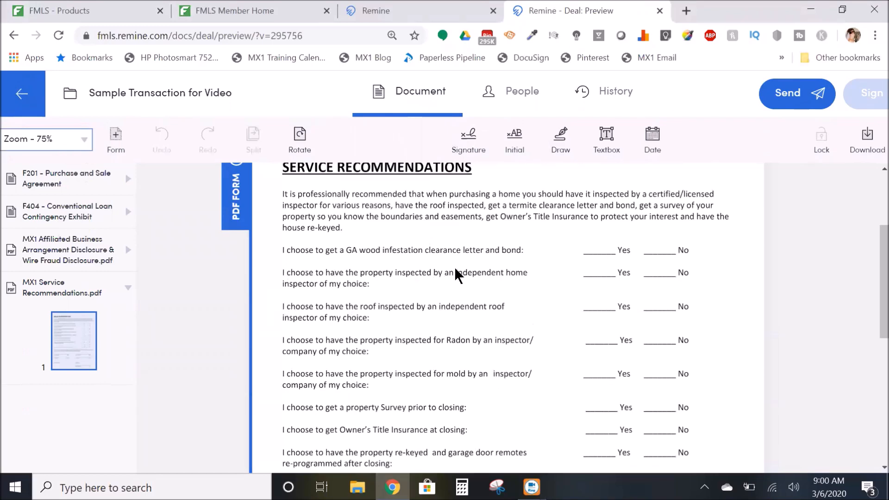
{"action": "scroll", "coordinate": [456, 276], "scroll_direction": "down", "scroll_amount": 1}
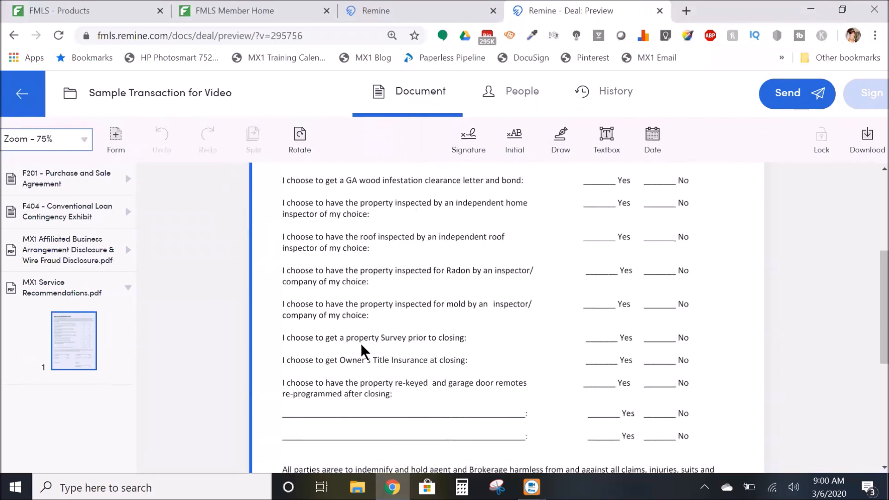
{"action": "scroll", "coordinate": [428, 319], "scroll_direction": "down", "scroll_amount": 1}
{"action": "scroll", "coordinate": [429, 320], "scroll_direction": "down", "scroll_amount": 2}
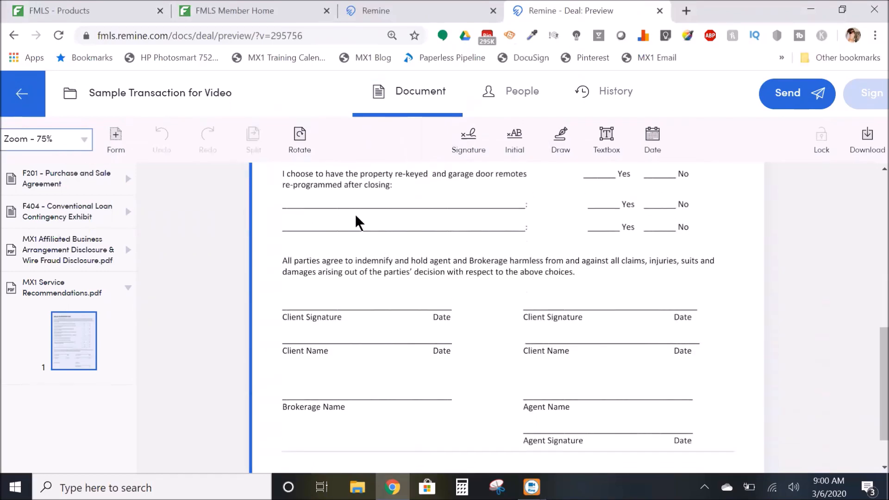
{"action": "scroll", "coordinate": [697, 201], "scroll_direction": "up", "scroll_amount": 5}
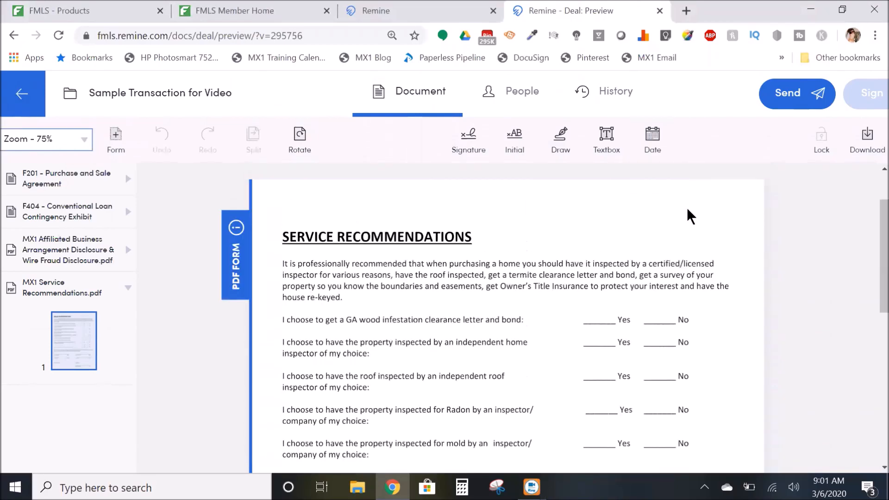
{"action": "scroll", "coordinate": [670, 306], "scroll_direction": "down", "scroll_amount": 7}
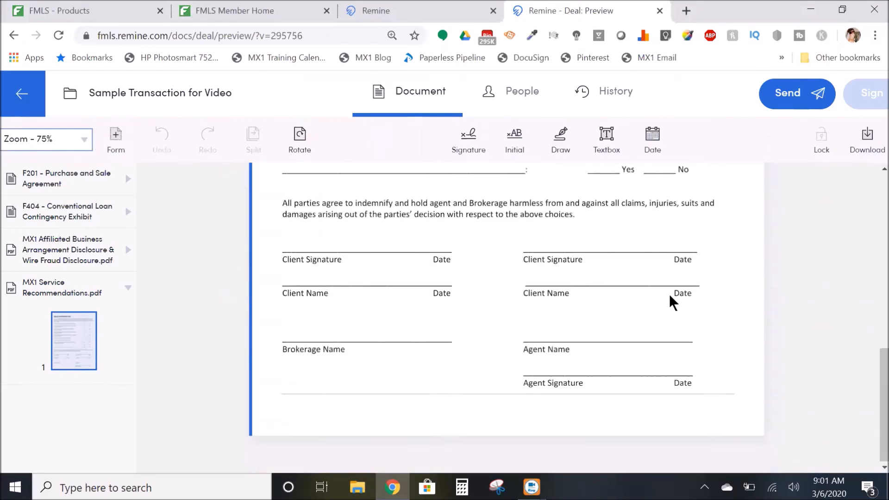
{"action": "scroll", "coordinate": [657, 299], "scroll_direction": "up", "scroll_amount": 1}
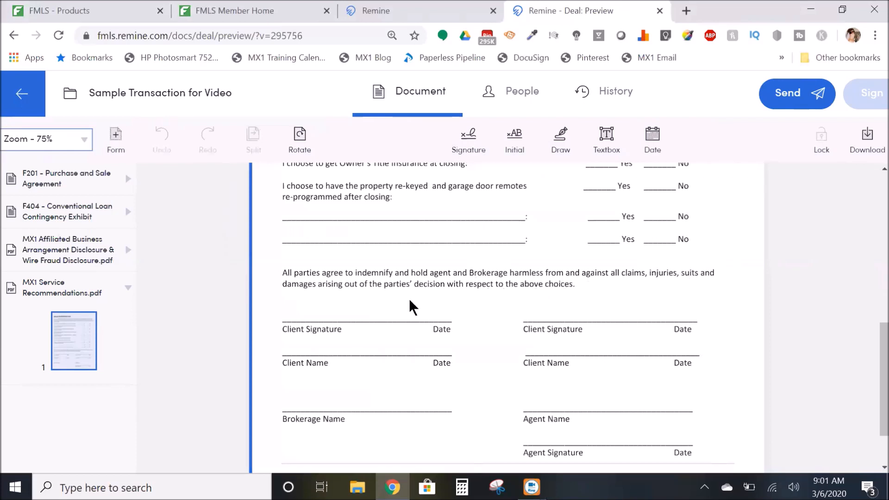
{"action": "scroll", "coordinate": [449, 296], "scroll_direction": "down", "scroll_amount": 2}
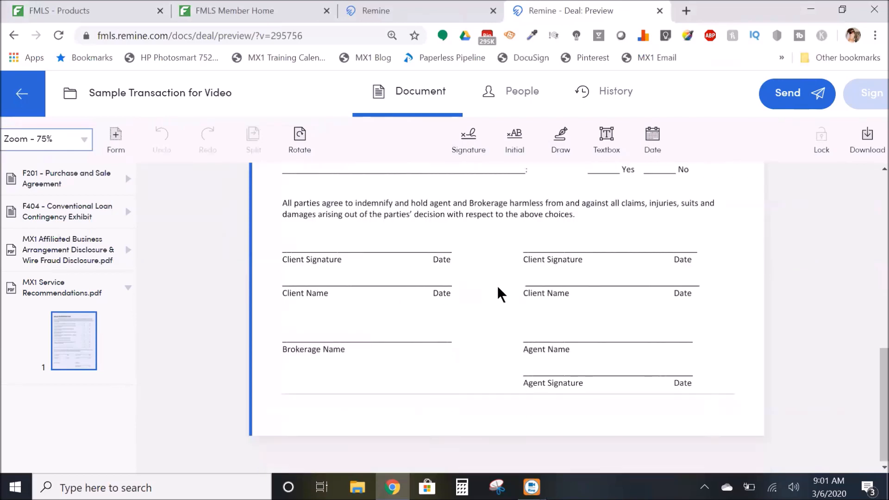
Look over the top of the Service Recommendations form and return to the transaction's document list.
{"action": "scroll", "coordinate": [587, 277], "scroll_direction": "up", "scroll_amount": 10}
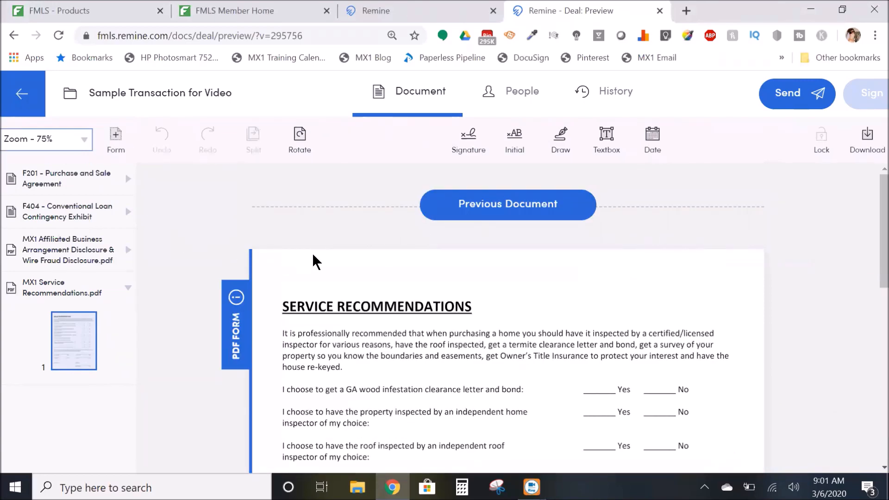
{"action": "scroll", "coordinate": [417, 324], "scroll_direction": "down", "scroll_amount": 2}
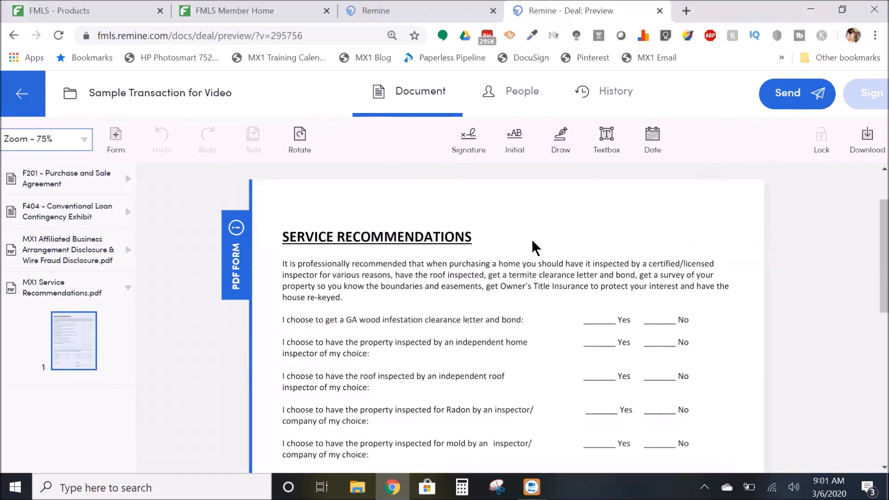
{"action": "scroll", "coordinate": [543, 285], "scroll_direction": "up", "scroll_amount": 2}
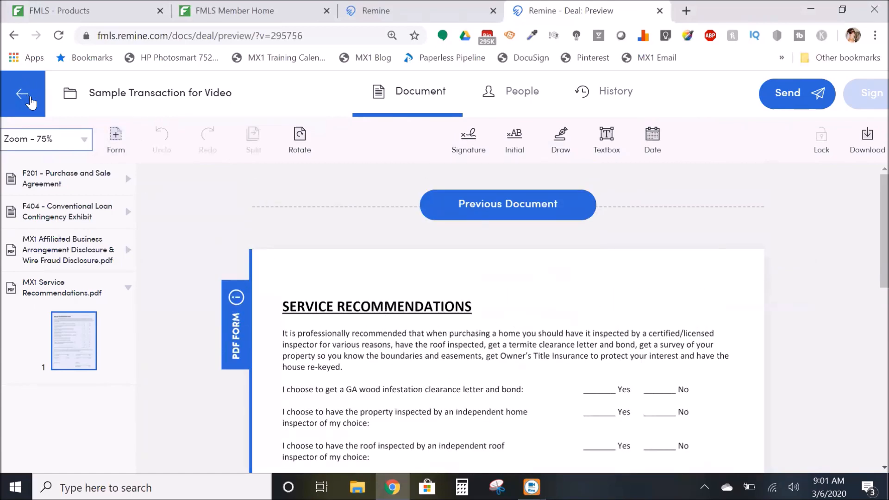
{"action": "left_click", "coordinate": [19, 94]}
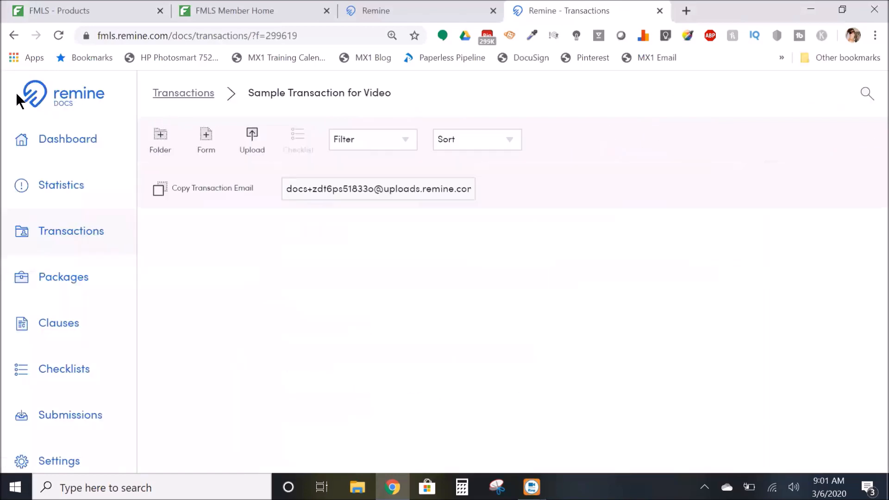
Open the Dashboard and review its transaction and upload options and the recently edited documents.
{"action": "left_click", "coordinate": [44, 145]}
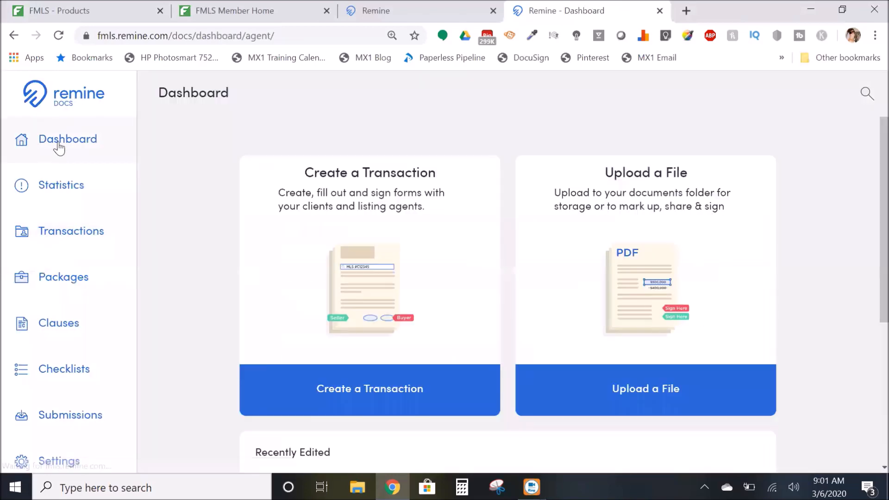
{"action": "scroll", "coordinate": [455, 224], "scroll_direction": "down", "scroll_amount": 5}
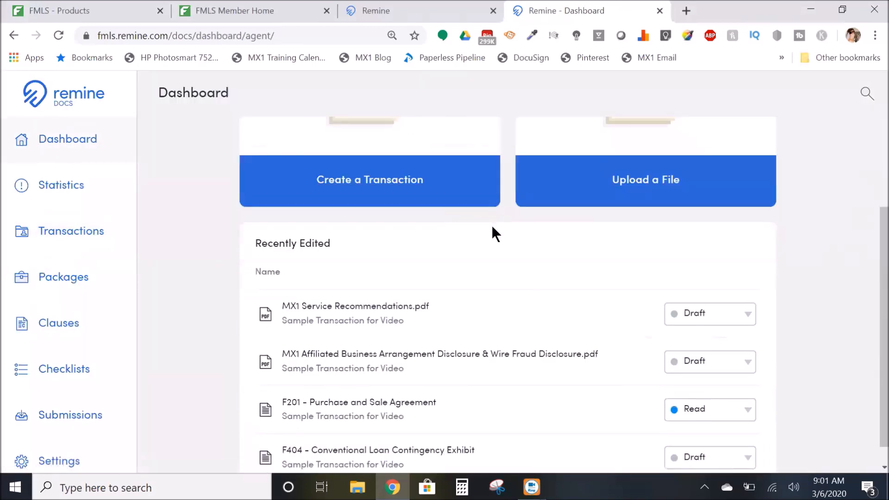
{"action": "scroll", "coordinate": [492, 230], "scroll_direction": "down", "scroll_amount": 1}
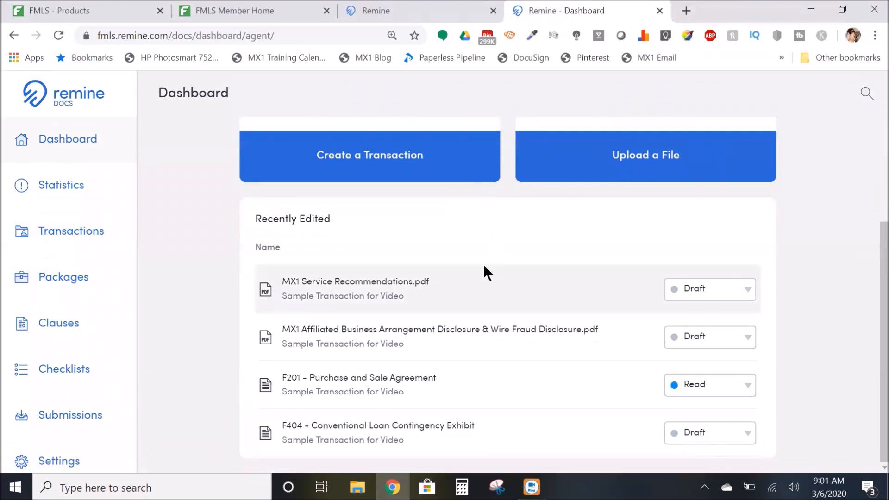
{"action": "scroll", "coordinate": [482, 264], "scroll_direction": "up", "scroll_amount": 3}
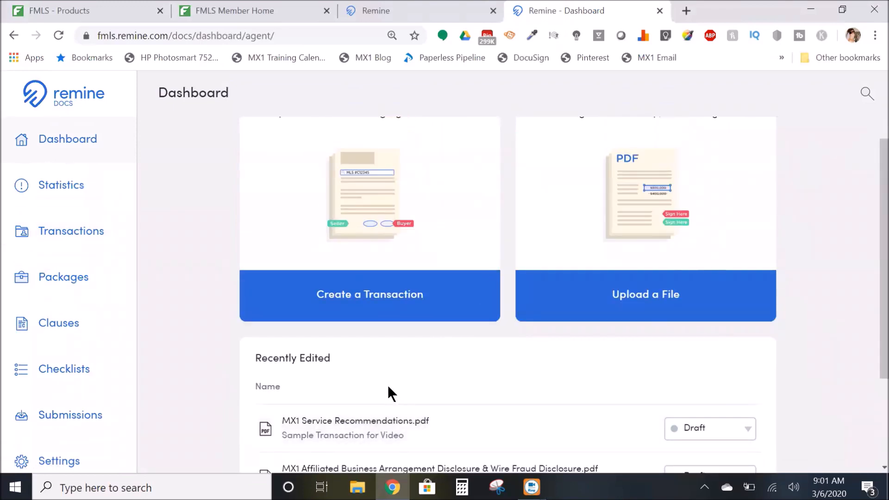
{"action": "scroll", "coordinate": [389, 388], "scroll_direction": "up", "scroll_amount": 2}
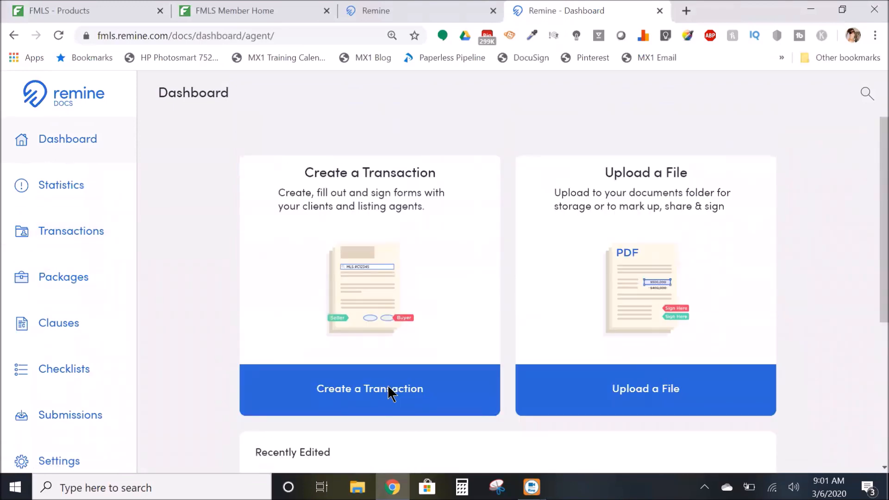
Open Sample Transaction for Video from the Transactions list and look over its documents and the remaining navigation entries.
{"action": "left_click", "coordinate": [75, 239]}
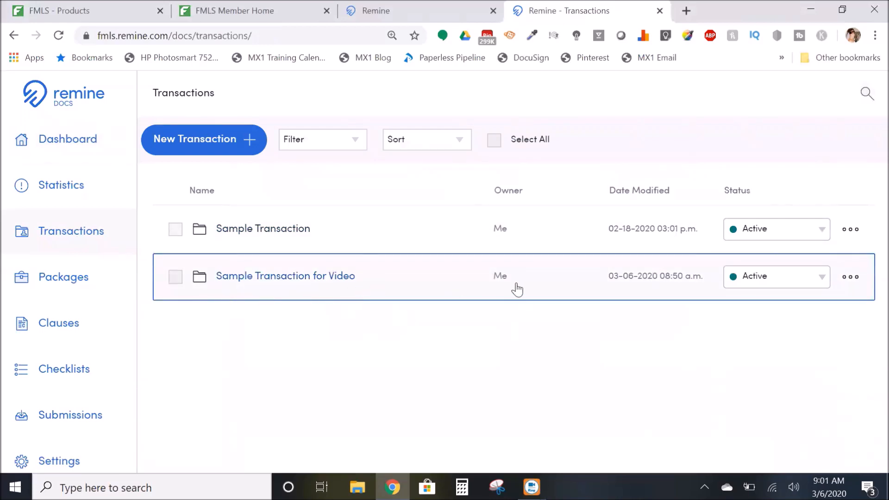
{"action": "left_click", "coordinate": [278, 277]}
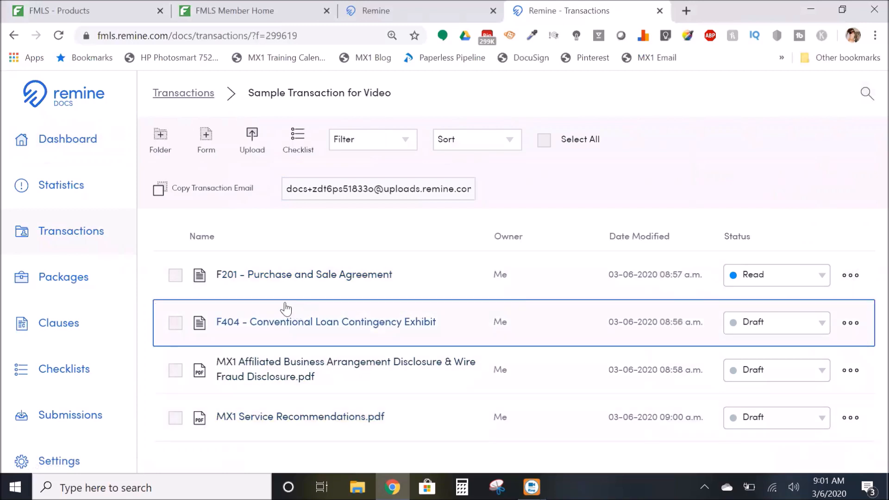
{"action": "scroll", "coordinate": [87, 349], "scroll_direction": "down", "scroll_amount": 2}
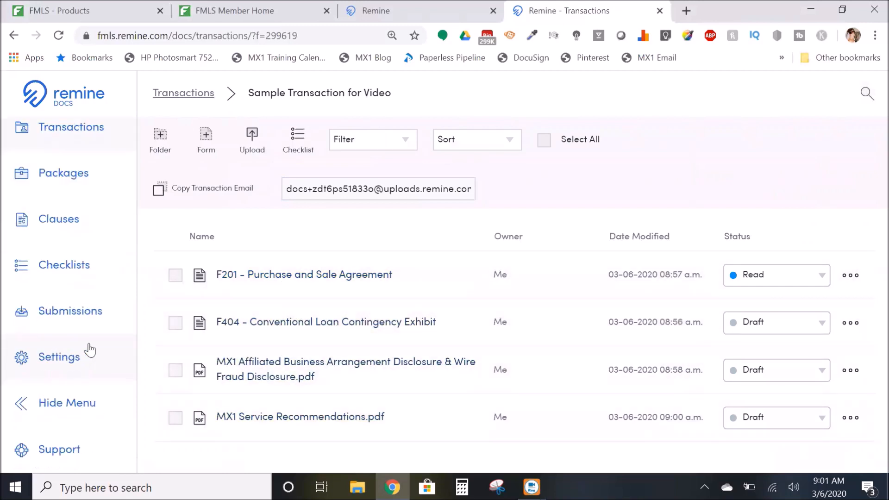
{"action": "scroll", "coordinate": [87, 132], "scroll_direction": "up", "scroll_amount": 1}
{"action": "scroll", "coordinate": [86, 132], "scroll_direction": "up", "scroll_amount": 1}
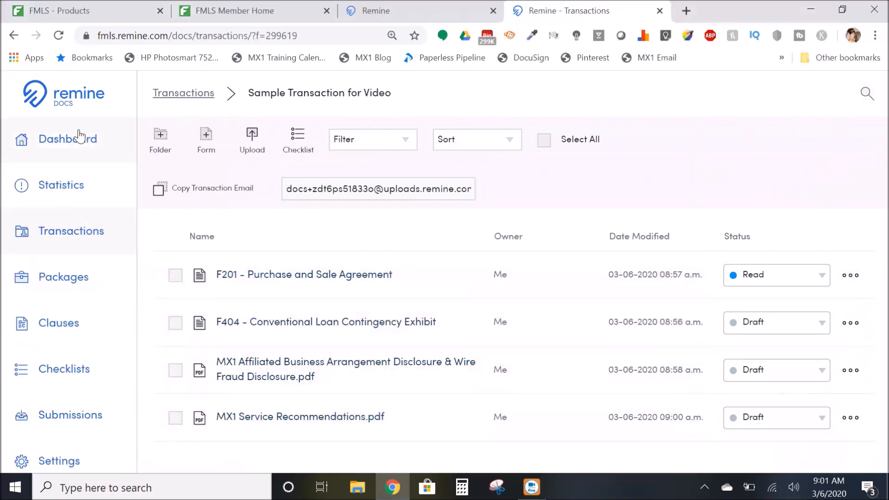
Revisit the Dashboard and view the packages inside the (MXGR01) Maximum One Greater Atlanta Realtors folder.
{"action": "left_click", "coordinate": [79, 140]}
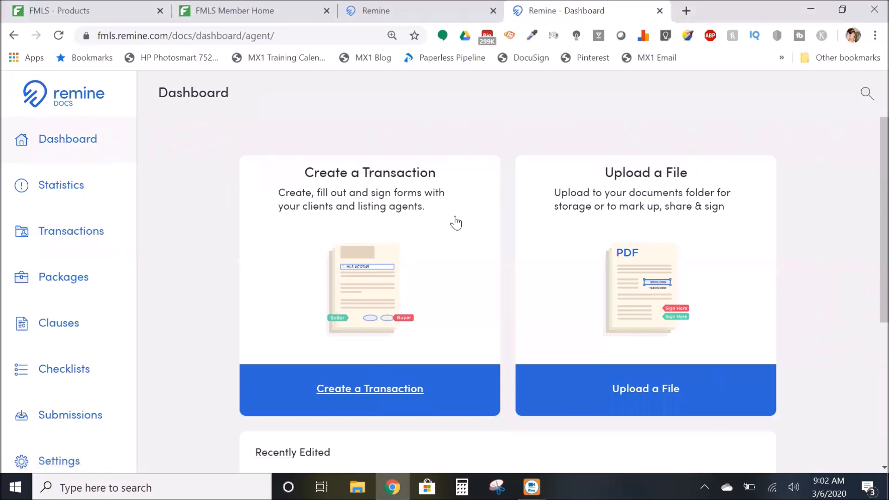
{"action": "scroll", "coordinate": [374, 254], "scroll_direction": "down", "scroll_amount": 5}
{"action": "scroll", "coordinate": [379, 262], "scroll_direction": "up", "scroll_amount": 5}
{"action": "left_click", "coordinate": [77, 282]}
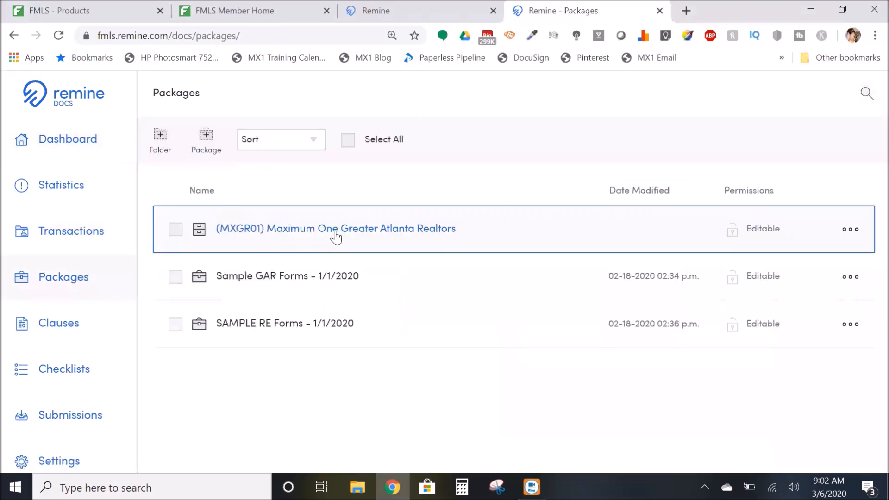
{"action": "left_click", "coordinate": [323, 236]}
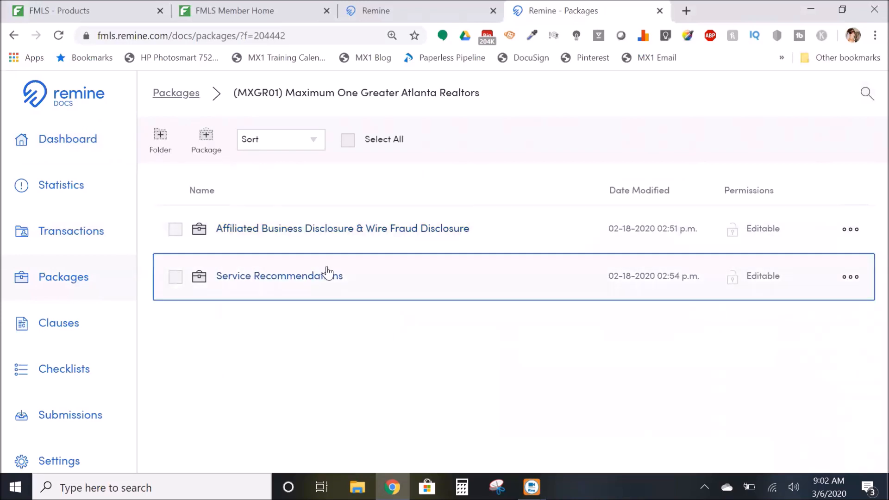
Browse the Georgia Association of Realtors clause folders and view the MISCELLANEOUS clauses.
{"action": "left_click", "coordinate": [51, 332]}
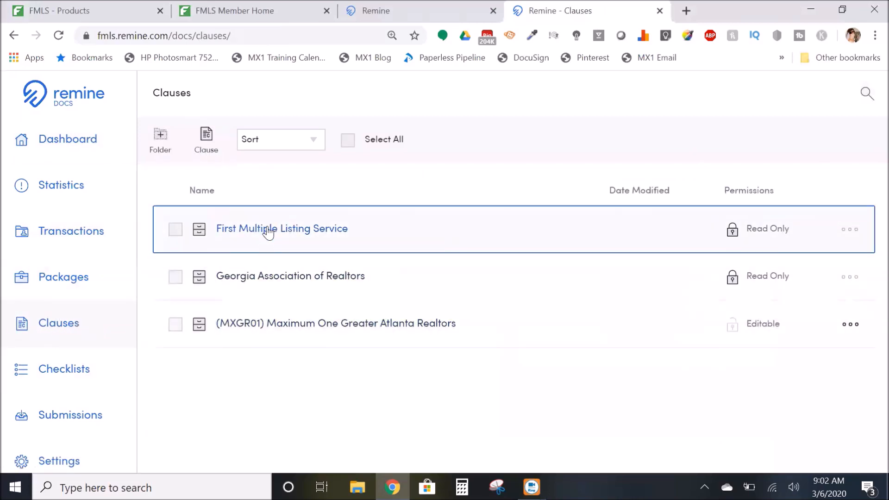
{"action": "left_click", "coordinate": [255, 278]}
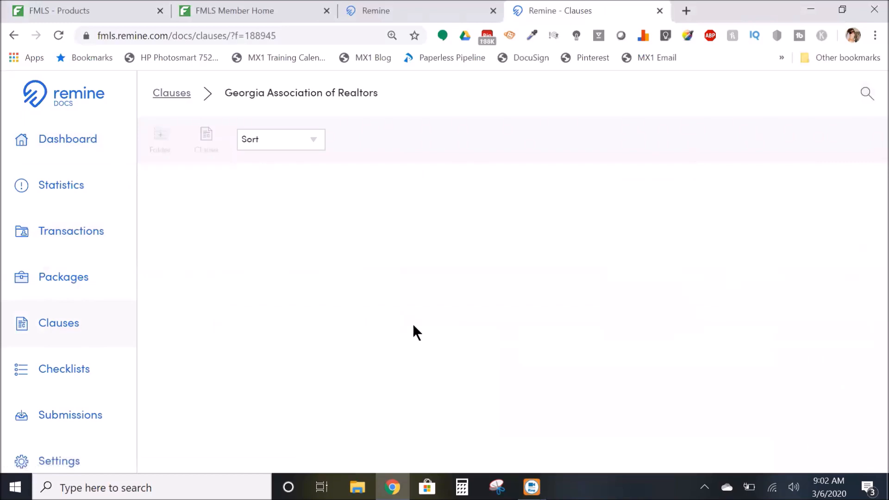
{"action": "scroll", "coordinate": [464, 332], "scroll_direction": "down", "scroll_amount": 2}
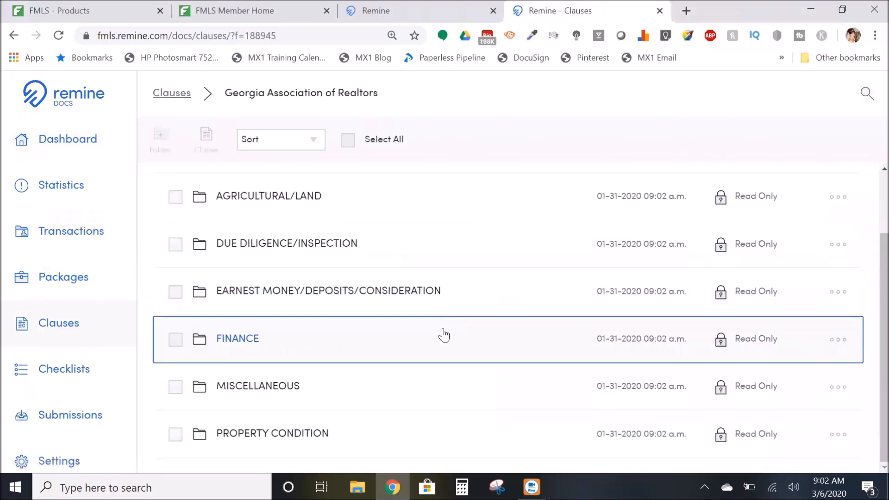
{"action": "left_click", "coordinate": [259, 385]}
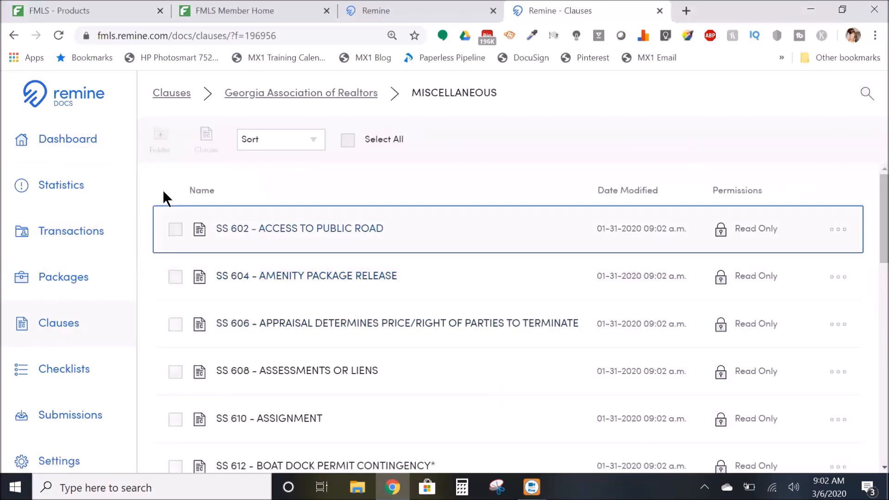
Open F201 - Purchase and Sale Agreement from Sample Transaction for Video and go to the Special Stipulations area on page 7.
{"action": "left_click", "coordinate": [59, 237]}
{"action": "left_click", "coordinate": [272, 277]}
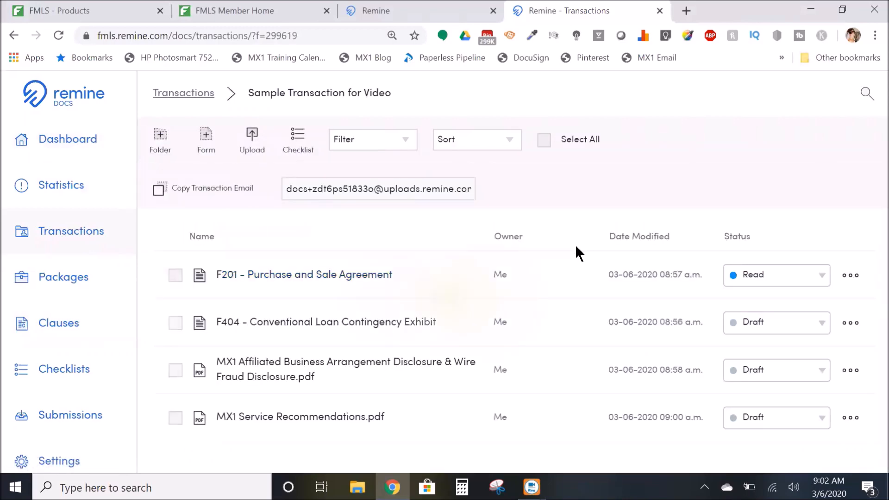
{"action": "left_click", "coordinate": [342, 275]}
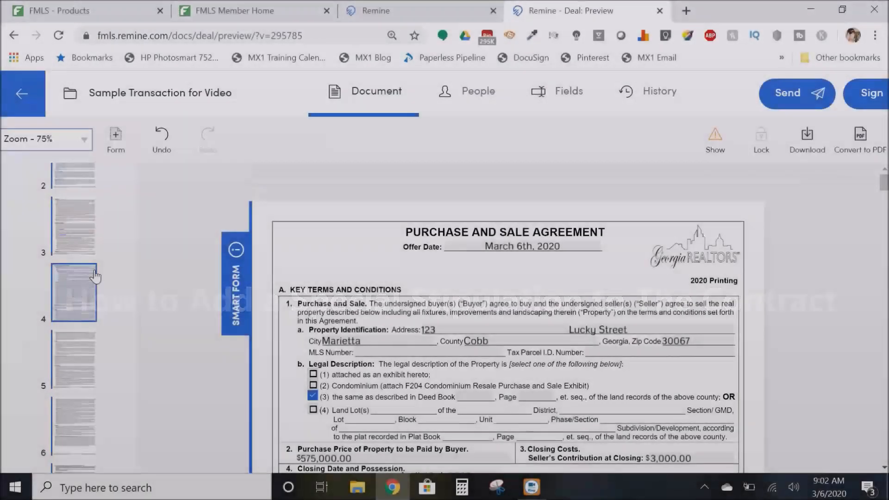
{"action": "scroll", "coordinate": [78, 296], "scroll_direction": "down", "scroll_amount": 5}
{"action": "left_click", "coordinate": [87, 349]}
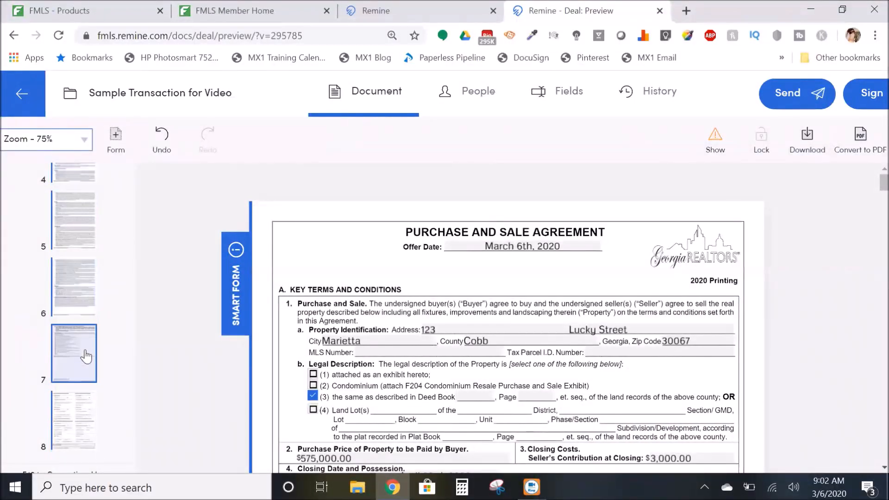
{"action": "scroll", "coordinate": [83, 353], "scroll_direction": "down", "scroll_amount": 2}
{"action": "scroll", "coordinate": [389, 312], "scroll_direction": "down", "scroll_amount": 4}
{"action": "scroll", "coordinate": [389, 316], "scroll_direction": "down", "scroll_amount": 10}
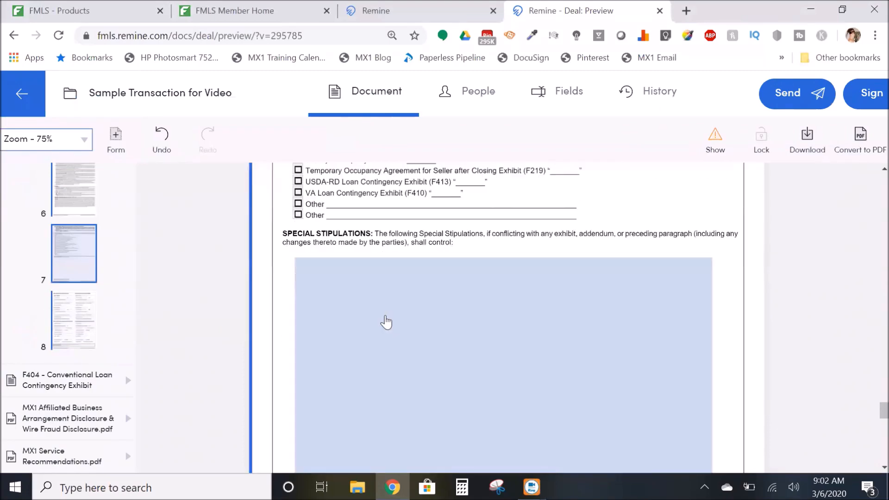
{"action": "scroll", "coordinate": [583, 255], "scroll_direction": "up", "scroll_amount": 6}
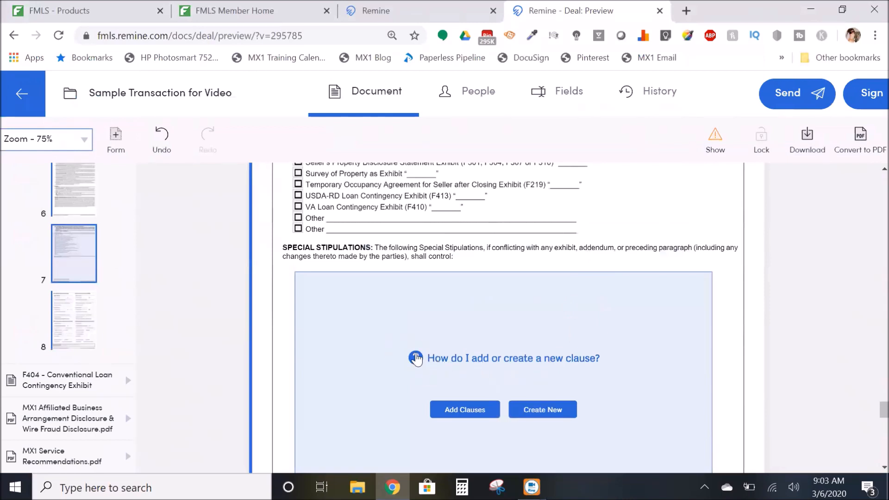
Search the Georgia Association of Realtors clauses for "Home" and add SS 712 - HOME WARRANTY (BUYER'S PROTECTION PLAN) to the Special Stipulations.
{"action": "left_click", "coordinate": [453, 415]}
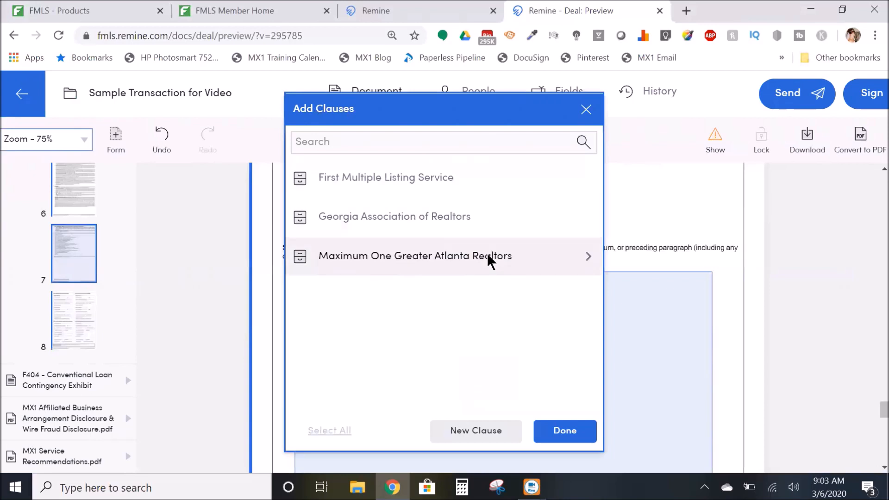
{"action": "left_click", "coordinate": [471, 220]}
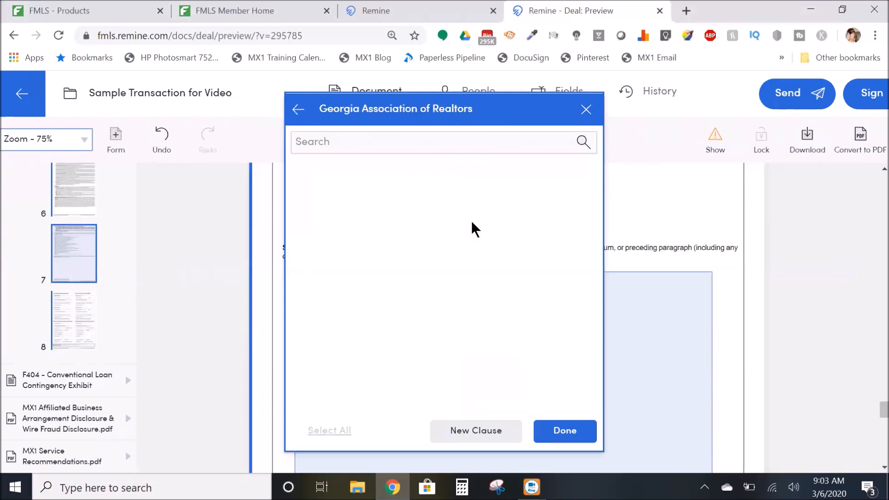
{"action": "scroll", "coordinate": [475, 223], "scroll_direction": "down", "scroll_amount": 1}
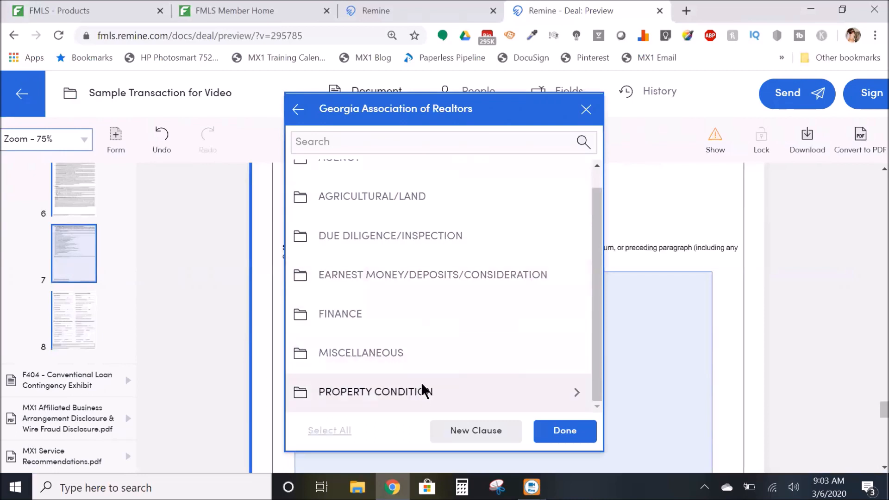
{"action": "left_click", "coordinate": [397, 146]}
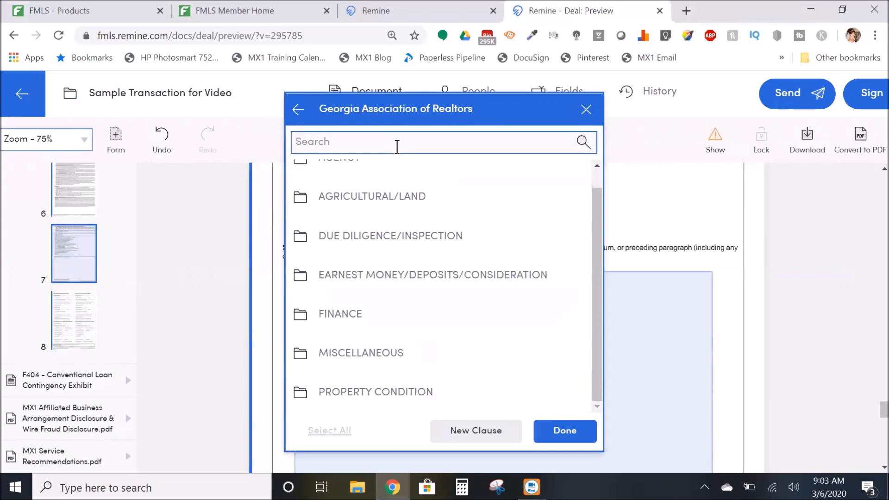
{"action": "type", "text": "Home"}
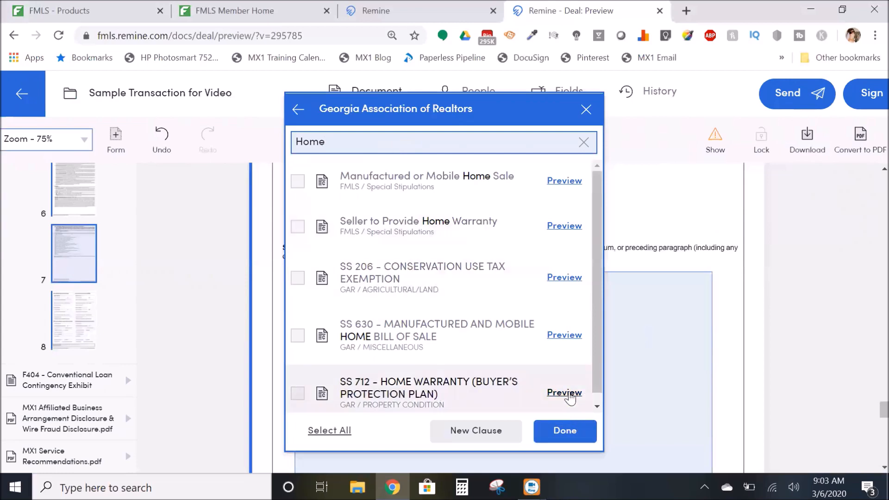
{"action": "left_click", "coordinate": [436, 384]}
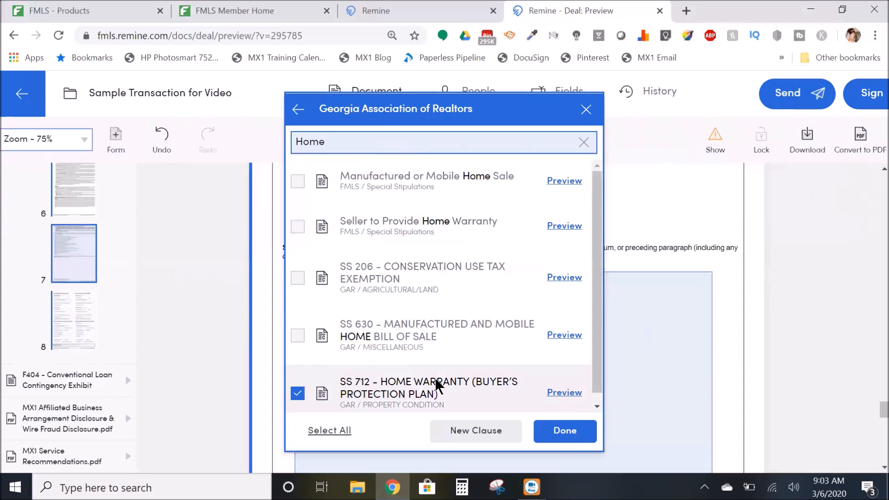
{"action": "scroll", "coordinate": [489, 386], "scroll_direction": "down", "scroll_amount": 1}
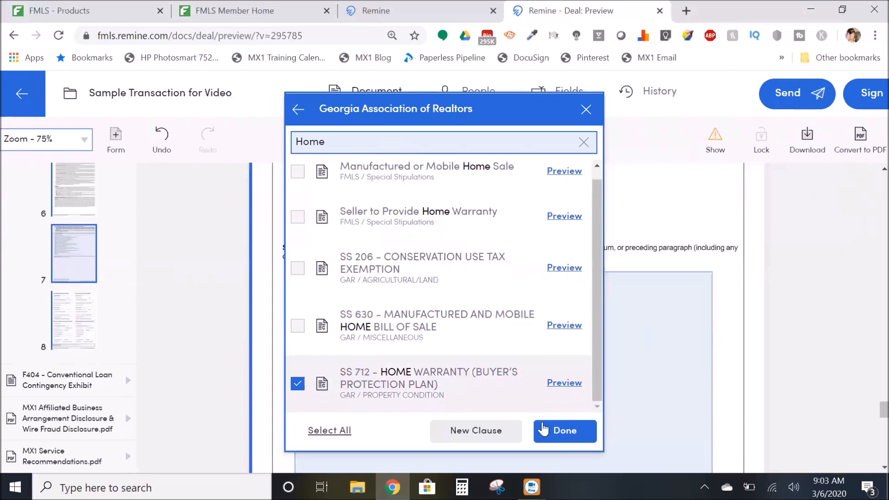
{"action": "left_click", "coordinate": [558, 435]}
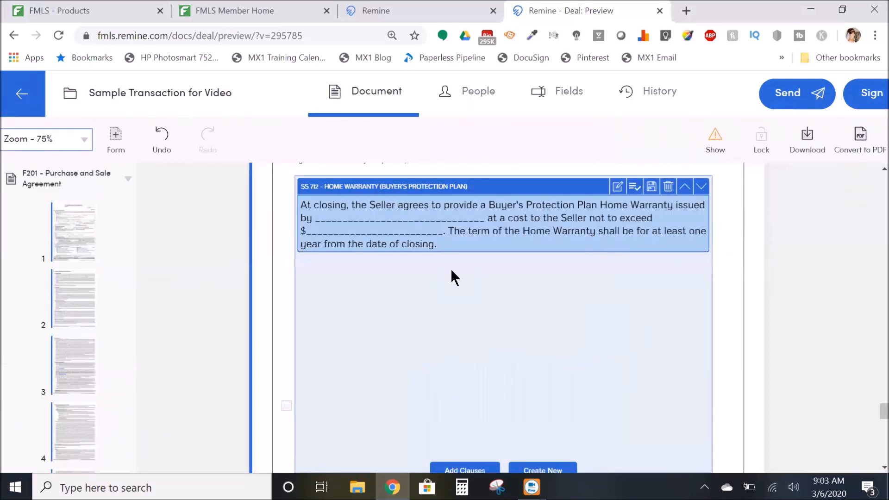
Fill in ABC Warranty as the home warranty issuer in the SS 712 clause and delete surplus blank-line underscores after it.
{"action": "left_click", "coordinate": [618, 186]}
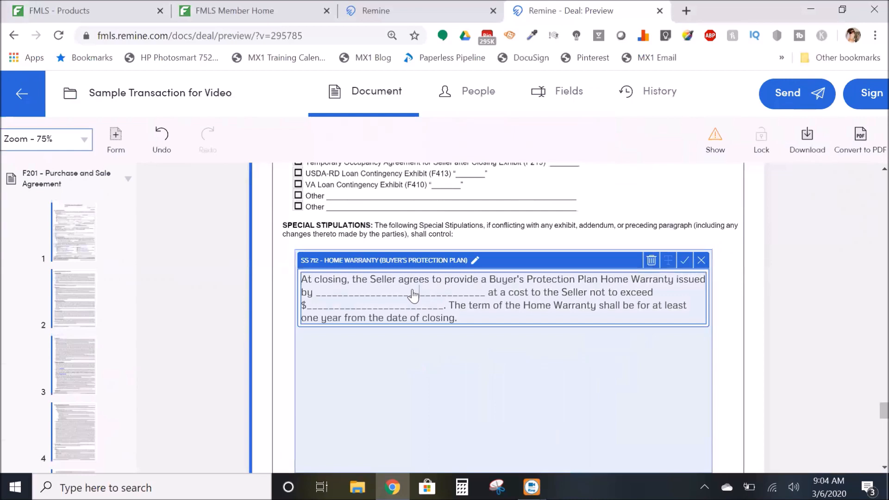
{"action": "left_click", "coordinate": [419, 292]}
{"action": "left_click", "coordinate": [326, 292]}
{"action": "type", "text": "ABC Warranty"}
{"action": "key", "text": "Delete"}
{"action": "key", "text": "Delete"}
{"action": "key", "text": "Delete"}
{"action": "key", "text": "Delete"}
{"action": "key", "text": "Delete"}
{"action": "key", "text": "Delete"}
{"action": "key", "text": "Delete"}
{"action": "key", "text": "Delete"}
{"action": "key", "text": "Delete"}
{"action": "key", "text": "Delete"}
{"action": "key", "text": "Delete"}
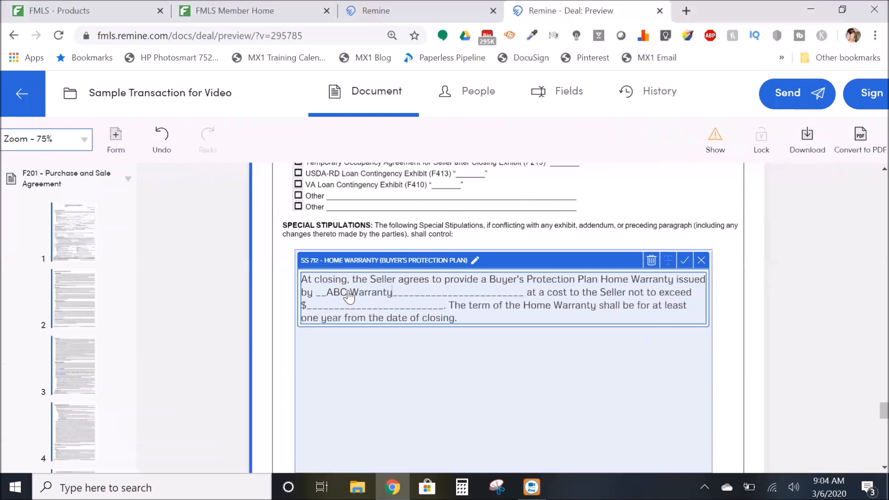
{"action": "key", "text": "Delete"}
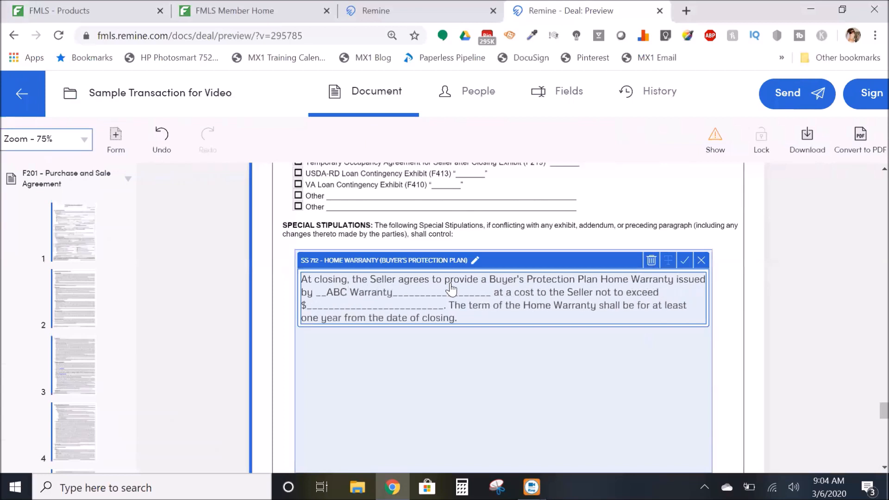
Enter 595 as the Seller's maximum home warranty cost in the SS 712 clause, trim the surplus underscores, and finish editing the clause.
{"action": "left_click", "coordinate": [330, 305]}
{"action": "type", "text": "595"}
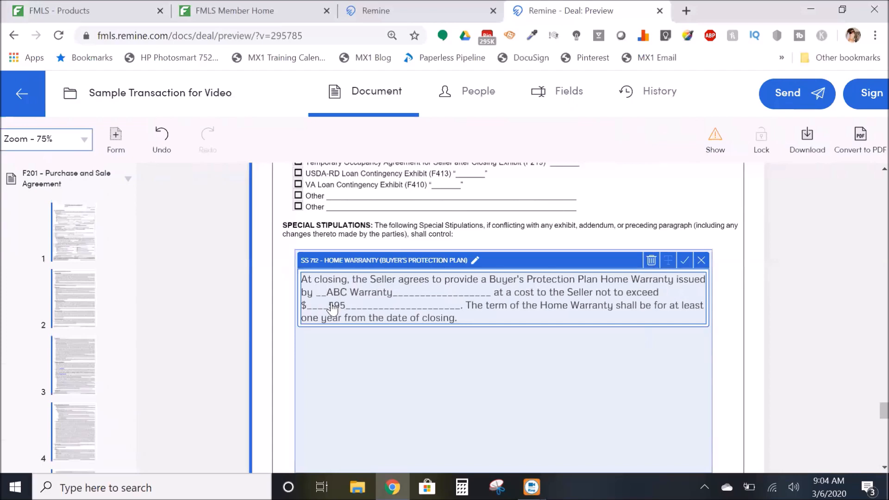
{"action": "key", "text": "Delete"}
{"action": "key", "text": "Delete"}
{"action": "key", "text": "Delete"}
{"action": "key", "text": "Delete"}
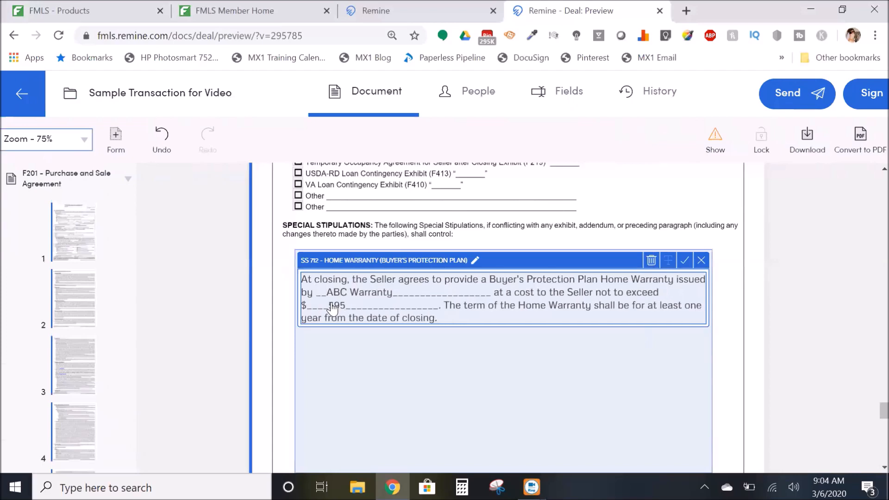
{"action": "left_click", "coordinate": [540, 431]}
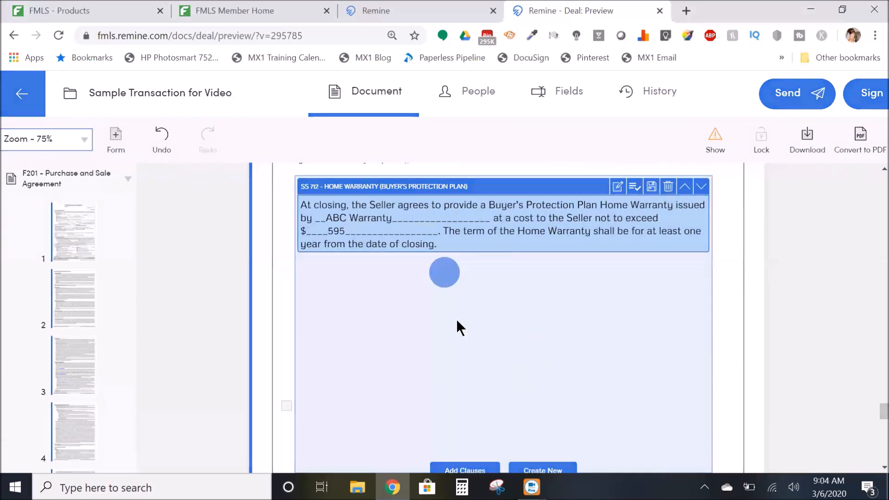
{"action": "left_click", "coordinate": [486, 471]}
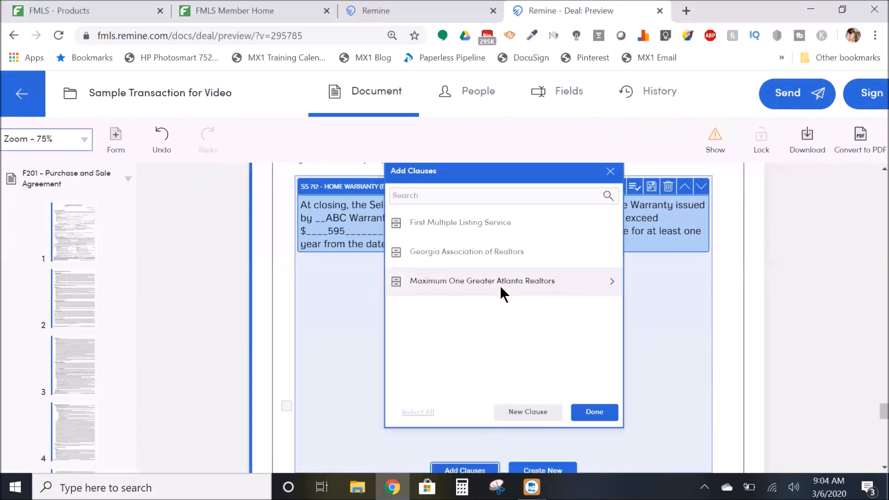
{"action": "left_click", "coordinate": [472, 282]}
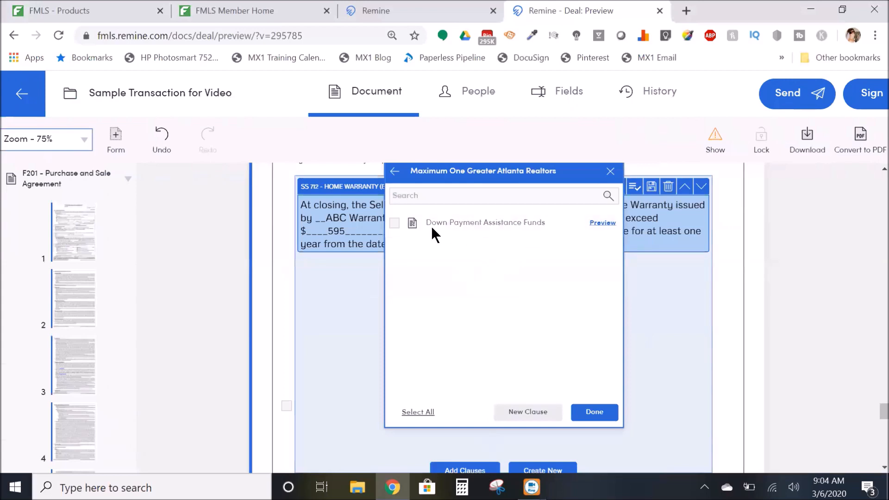
{"action": "left_click", "coordinate": [474, 222]}
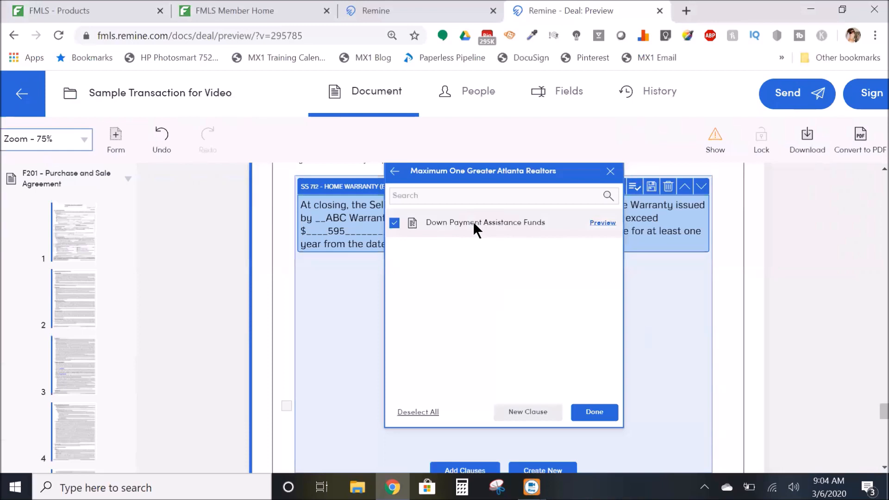
{"action": "left_click", "coordinate": [545, 420]}
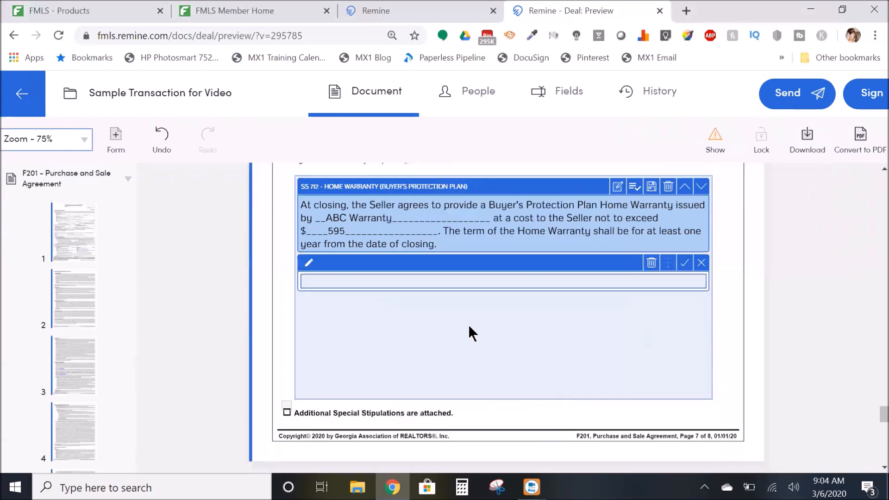
{"action": "left_click", "coordinate": [701, 263]}
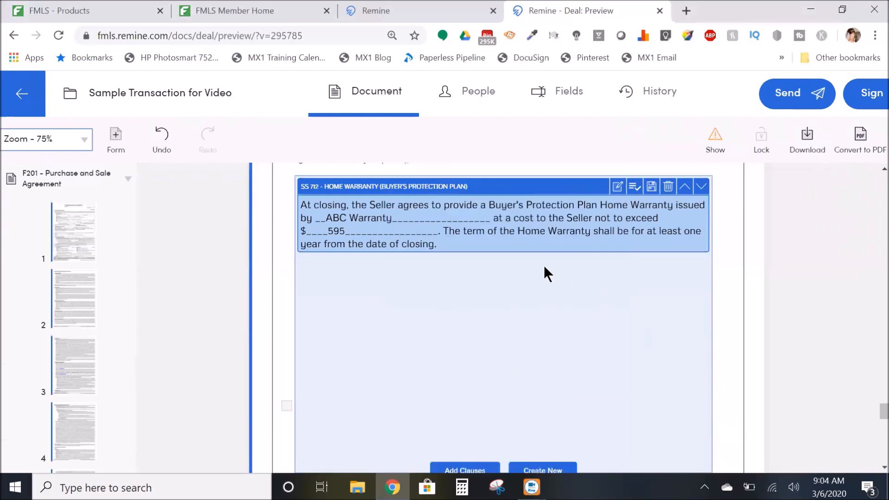
Add the Down Payment Assistance Funds clause from Maximum One Greater Atlanta Realtors to the Special Stipulations.
{"action": "scroll", "coordinate": [495, 422], "scroll_direction": "down", "scroll_amount": 2}
{"action": "left_click", "coordinate": [468, 402]}
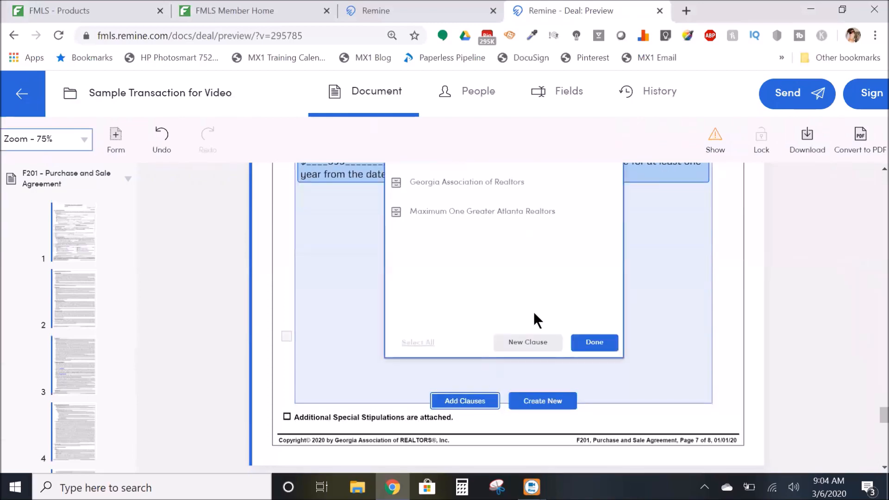
{"action": "left_click", "coordinate": [476, 207]}
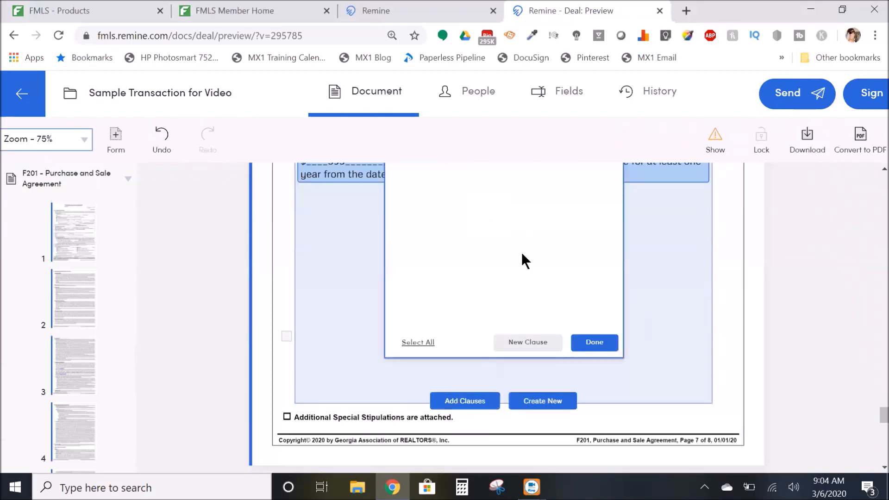
{"action": "scroll", "coordinate": [620, 308], "scroll_direction": "up", "scroll_amount": 4}
{"action": "left_click", "coordinate": [498, 360]}
{"action": "scroll", "coordinate": [623, 393], "scroll_direction": "down", "scroll_amount": 4}
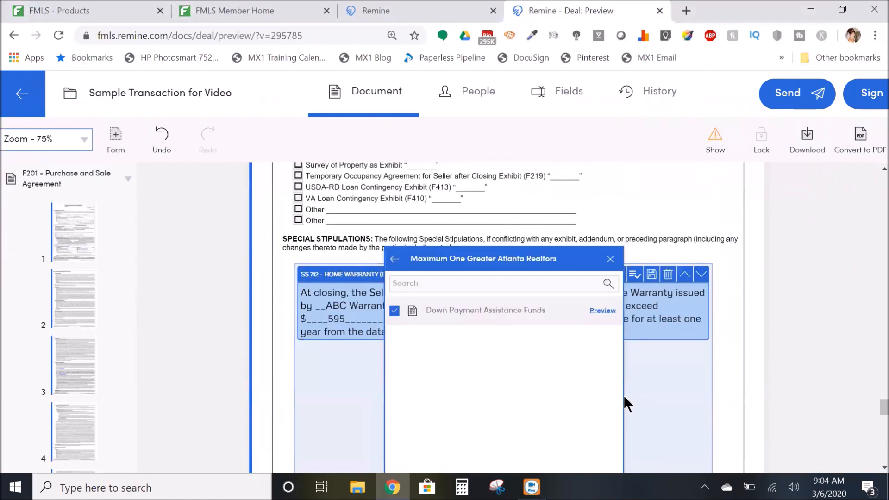
{"action": "left_click", "coordinate": [598, 347]}
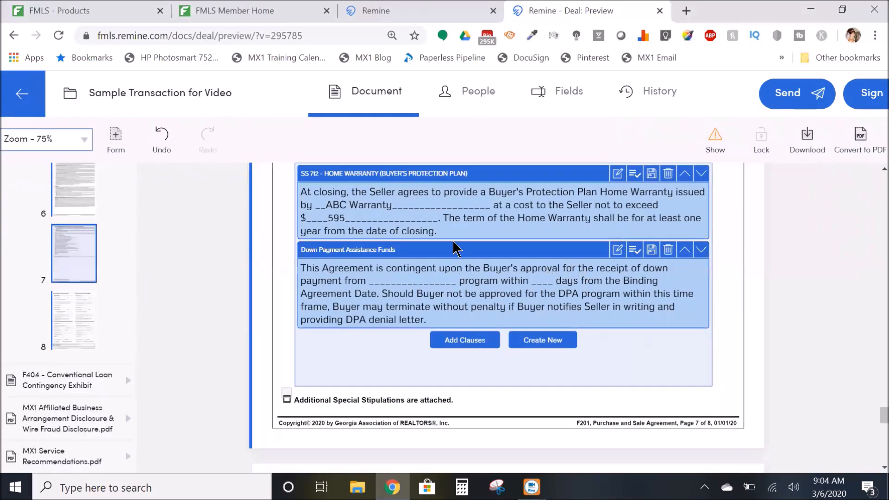
Fill in Georgia Dream as the program name in the Down Payment Assistance Funds clause and delete surplus underscores after it.
{"action": "left_click", "coordinate": [389, 284]}
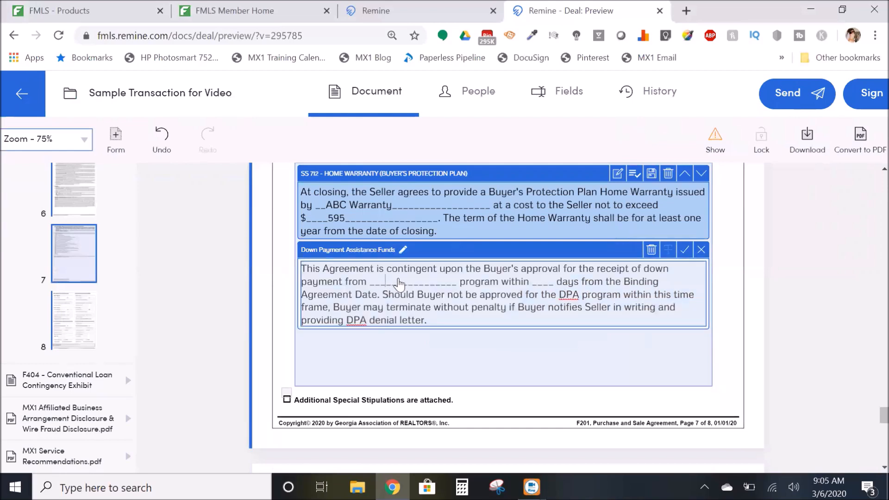
{"action": "type", "text": "G"}
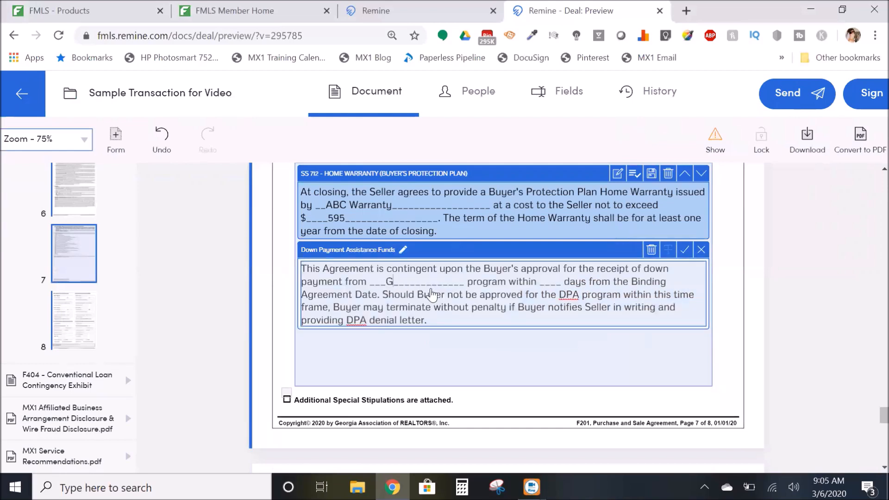
{"action": "type", "text": "eorgia "}
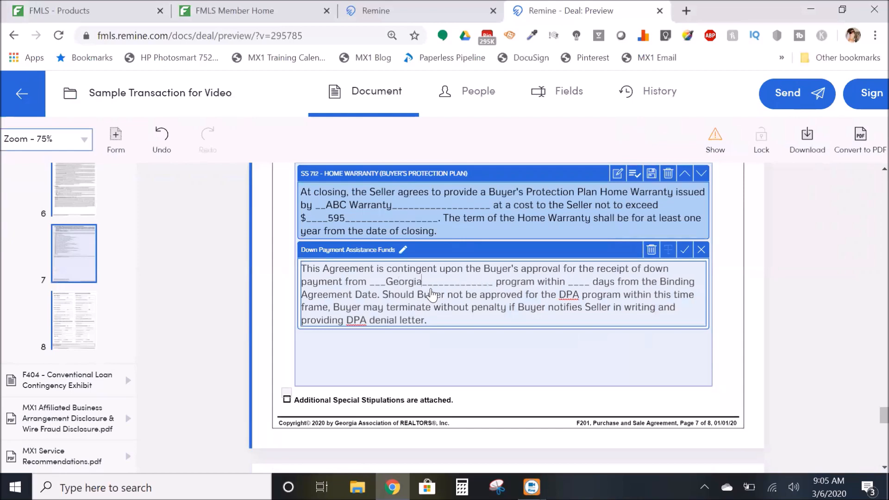
{"action": "type", "text": "Drea"}
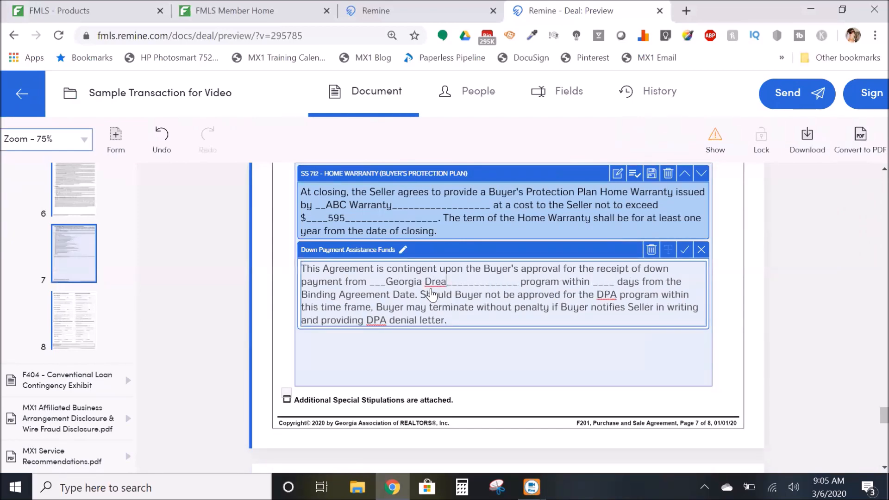
{"action": "key", "text": "Delete"}
{"action": "key", "text": "Delete"}
{"action": "type", "text": "m"}
{"action": "key", "text": "Delete"}
{"action": "key", "text": "Delete"}
{"action": "key", "text": "Delete"}
{"action": "key", "text": "Delete"}
{"action": "key", "text": "Delete"}
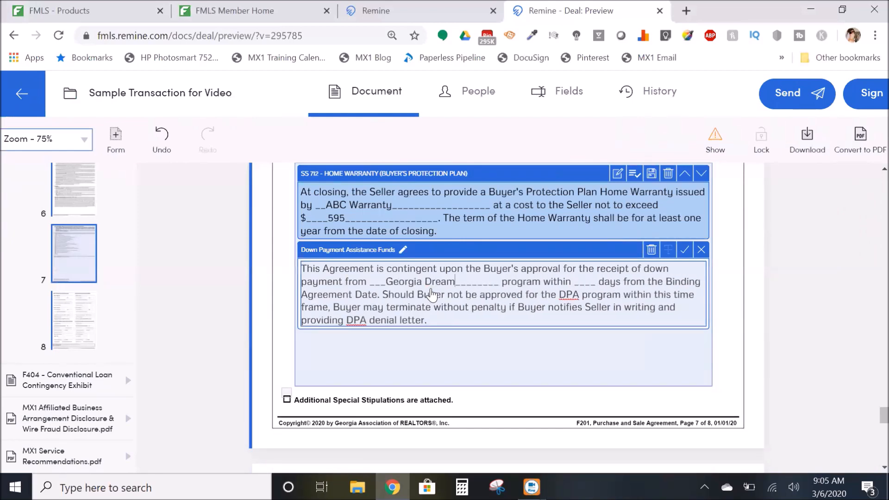
Enter 28 as the number of days for program approval in the Down Payment Assistance Funds clause and finish editing it.
{"action": "left_click", "coordinate": [562, 281]}
{"action": "type", "text": "28"}
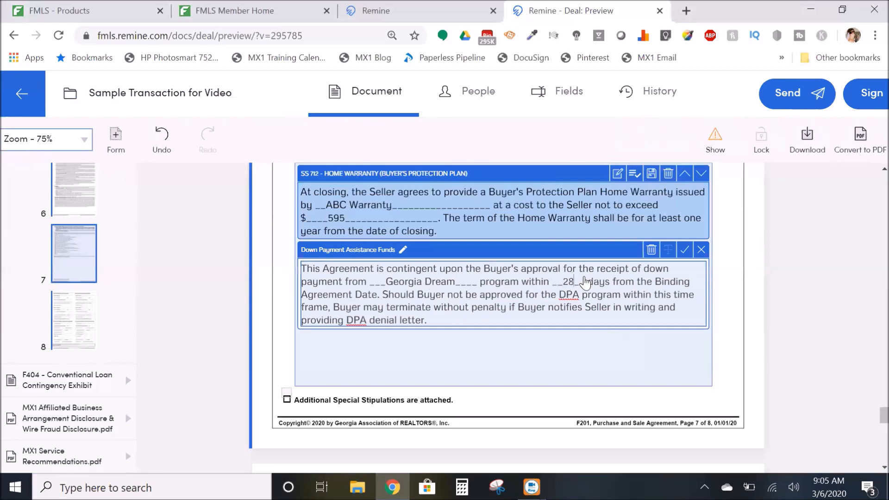
{"action": "key", "text": "Delete"}
{"action": "key", "text": "Delete"}
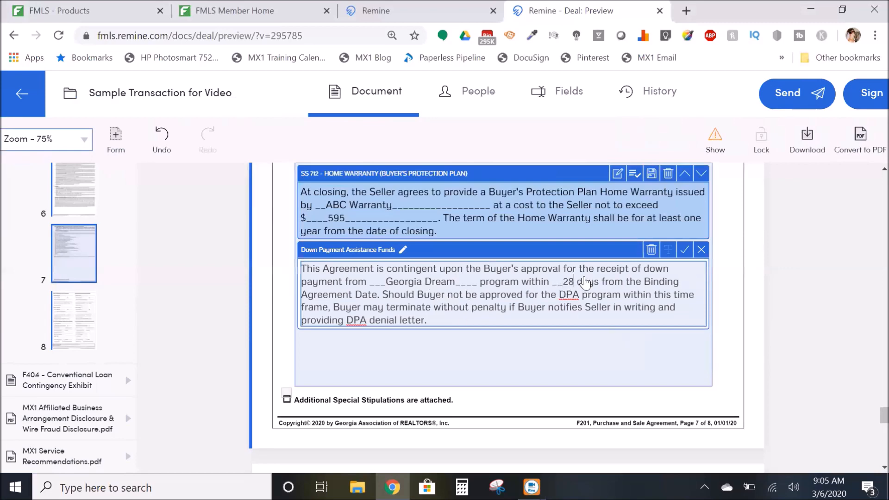
{"action": "left_click", "coordinate": [675, 371]}
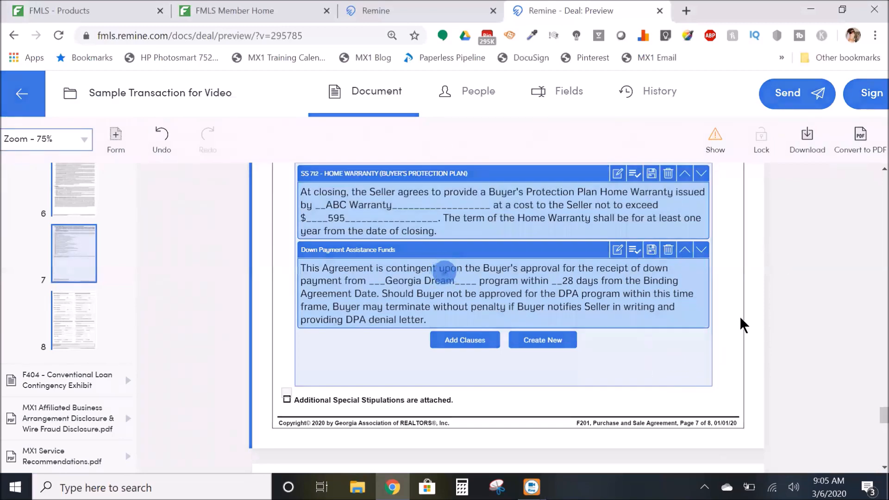
Review the completed Special Stipulations on page 7 of the agreement and leave the document.
{"action": "scroll", "coordinate": [607, 311], "scroll_direction": "up", "scroll_amount": 5}
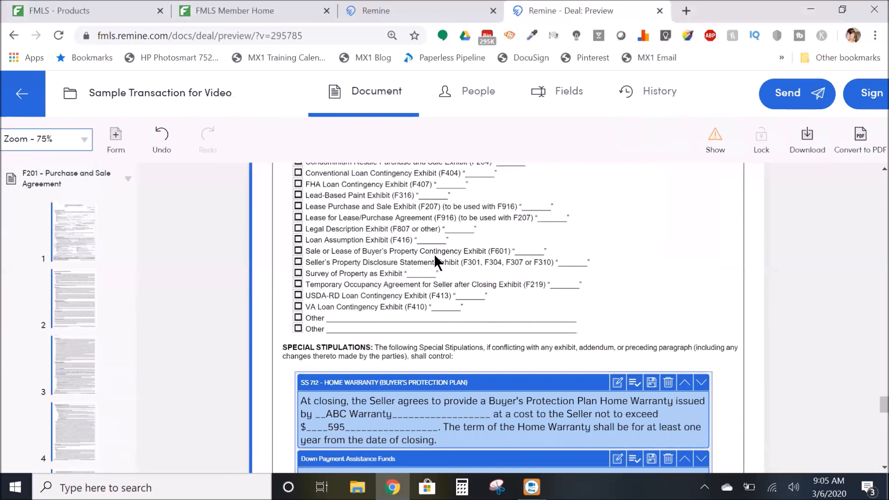
{"action": "left_click", "coordinate": [18, 94]}
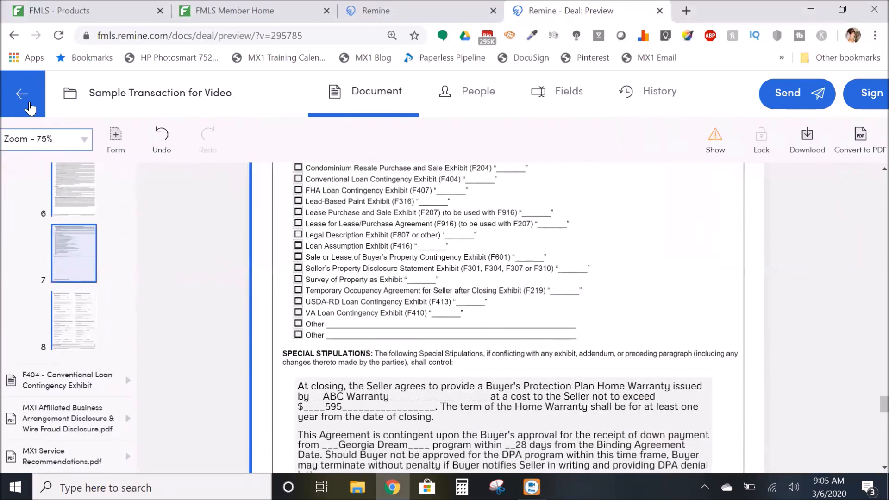
{"action": "scroll", "coordinate": [495, 355], "scroll_direction": "down", "scroll_amount": 2}
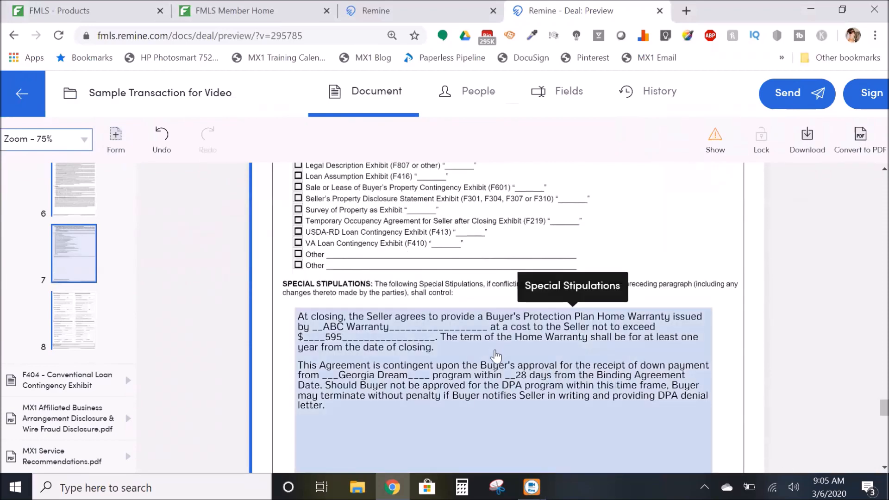
{"action": "scroll", "coordinate": [495, 355], "scroll_direction": "down", "scroll_amount": 8}
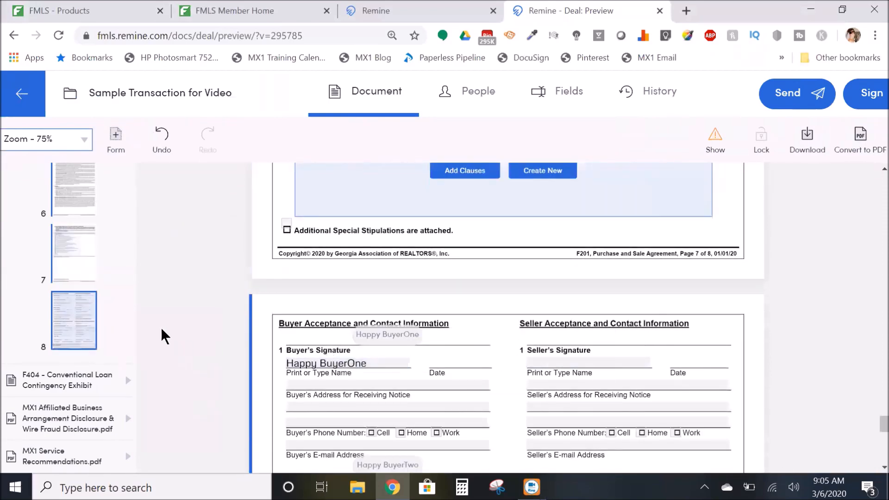
{"action": "scroll", "coordinate": [162, 330], "scroll_direction": "up", "scroll_amount": 6}
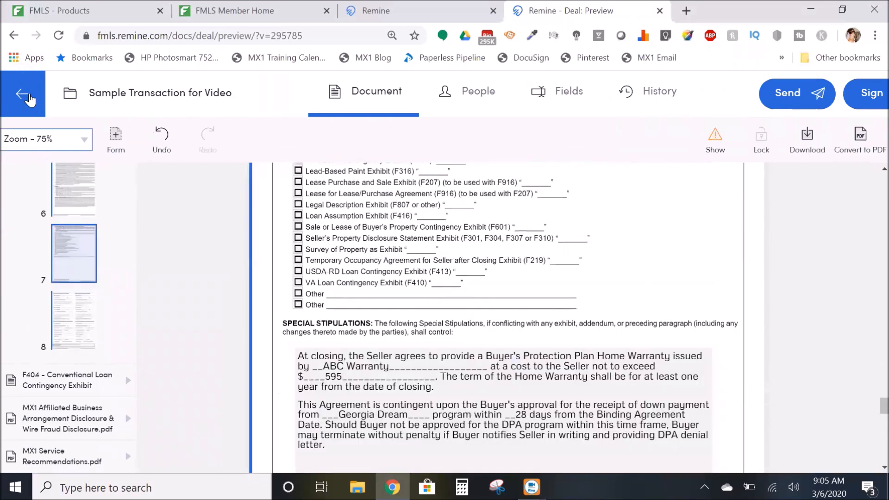
{"action": "left_click", "coordinate": [23, 97]}
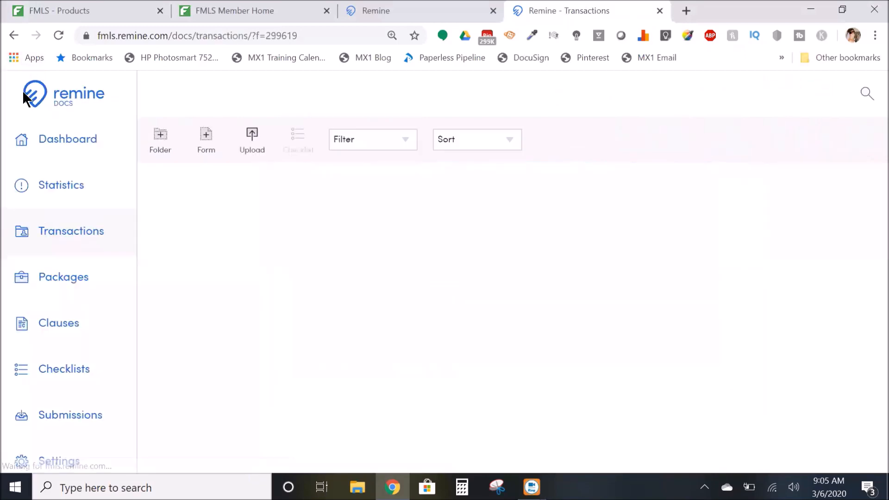
Look over the Dashboard with its recently edited documents and view the Transactions list.
{"action": "left_click", "coordinate": [63, 150]}
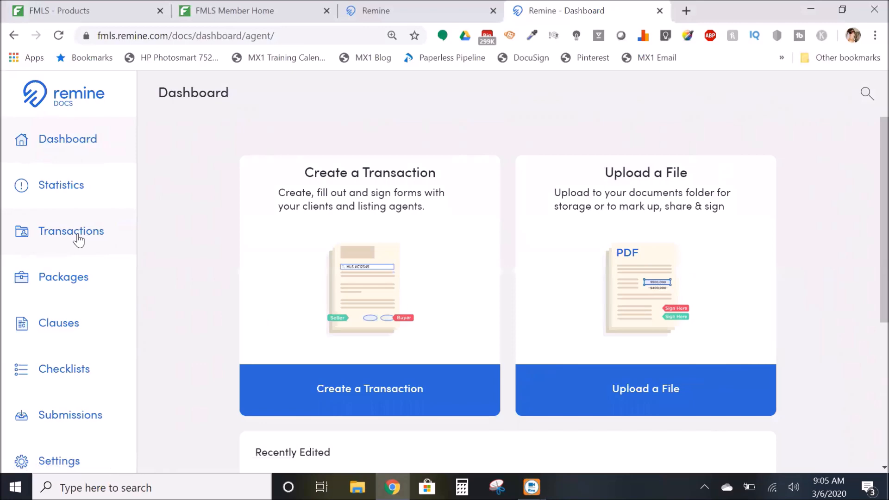
{"action": "scroll", "coordinate": [368, 354], "scroll_direction": "down", "scroll_amount": 5}
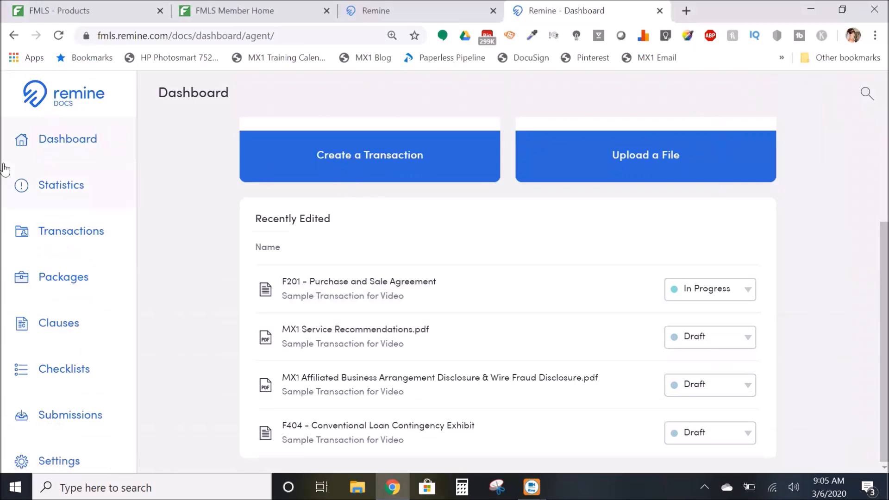
{"action": "left_click", "coordinate": [89, 231]}
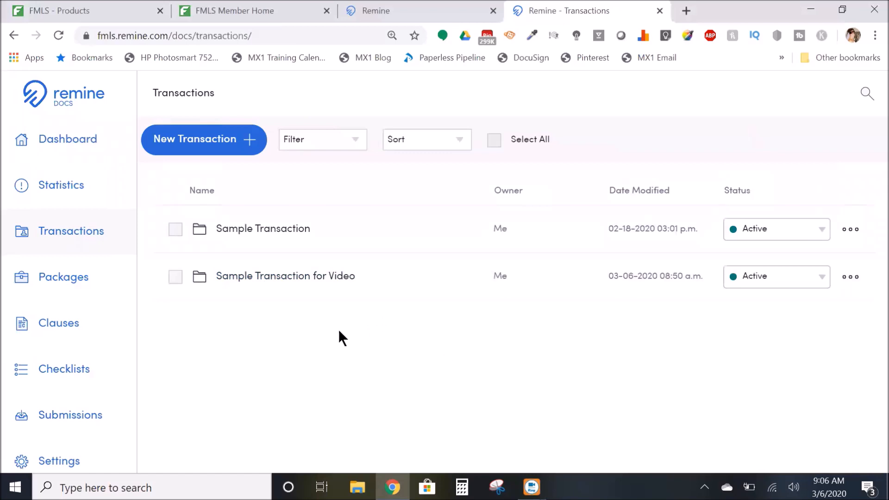
Open the Sample GAR Forms - 1/1/2020 package and view the documents it contains.
{"action": "left_click", "coordinate": [89, 284]}
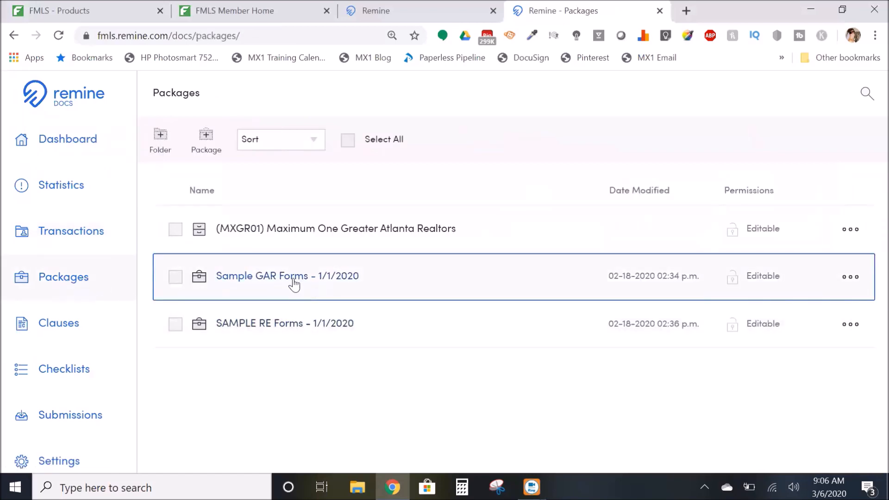
{"action": "left_click", "coordinate": [251, 284]}
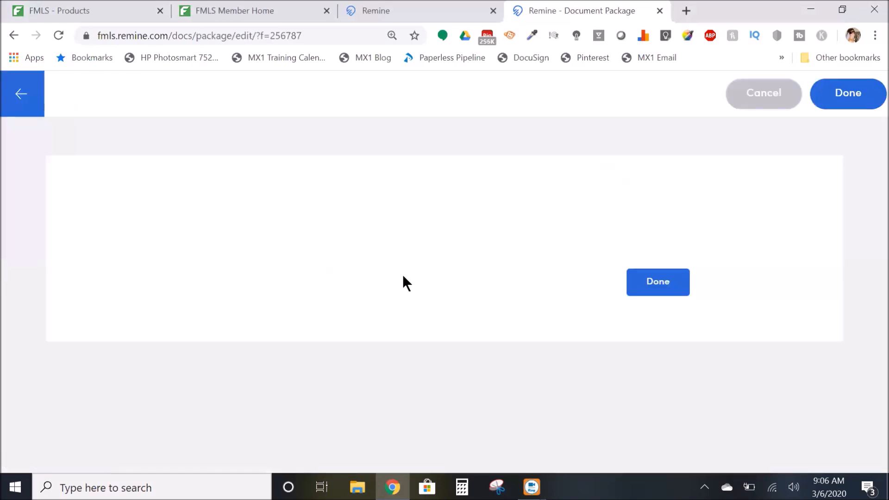
{"action": "left_click", "coordinate": [464, 282]}
{"action": "scroll", "coordinate": [470, 290], "scroll_direction": "down", "scroll_amount": 5}
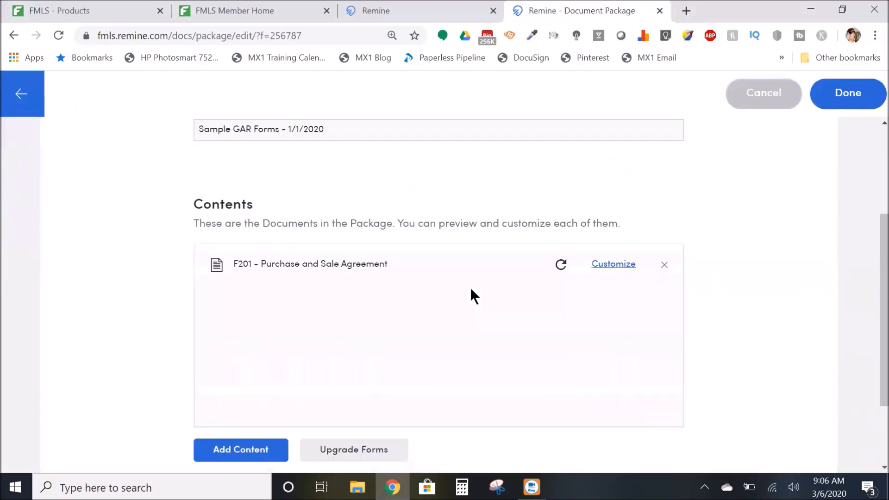
Leave the Sample GAR Forms - 1/1/2020 package and return to the Dashboard.
{"action": "scroll", "coordinate": [378, 240], "scroll_direction": "up", "scroll_amount": 4}
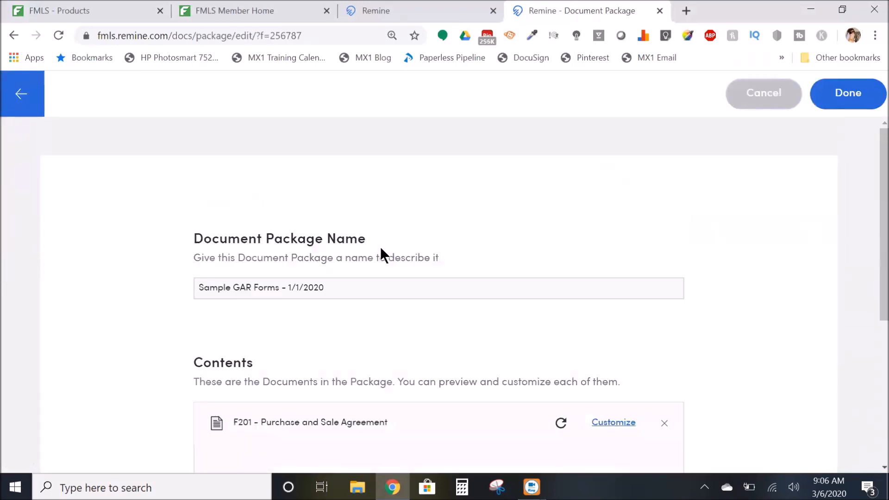
{"action": "left_click", "coordinate": [21, 94]}
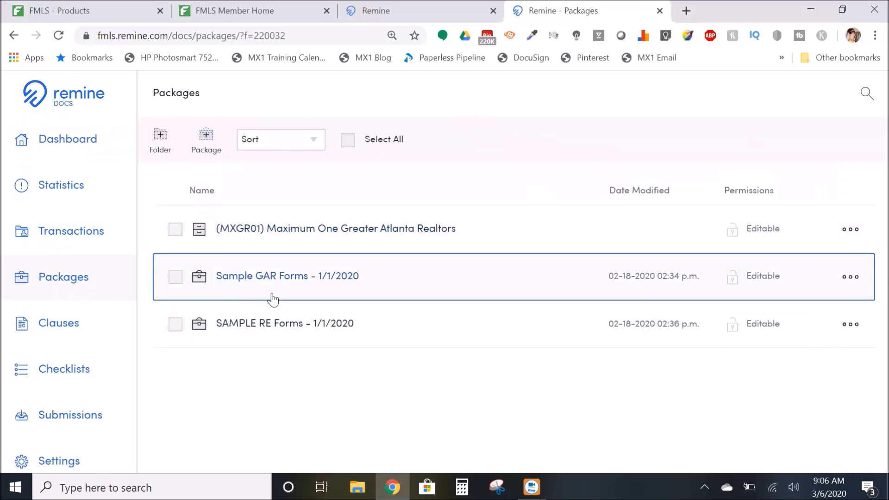
{"action": "left_click", "coordinate": [43, 142]}
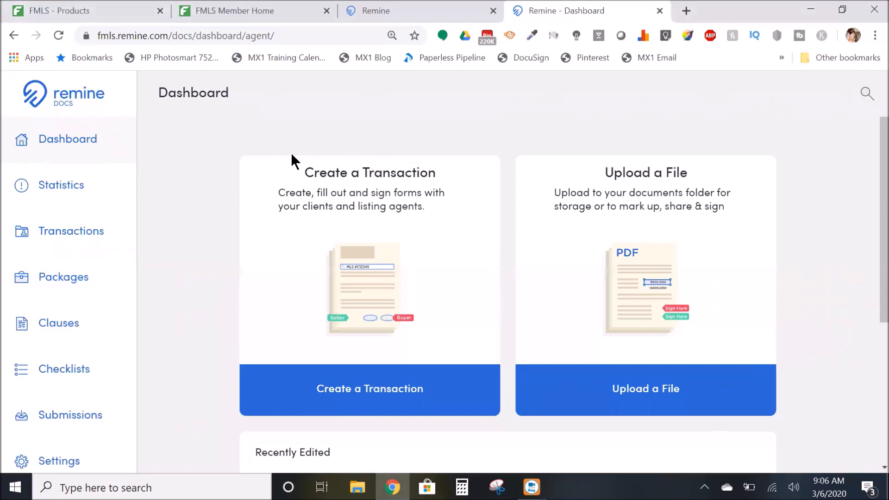
Examine the Dashboard's options for creating a transaction and uploading a file, along with its recently edited documents.
{"action": "scroll", "coordinate": [288, 171], "scroll_direction": "down", "scroll_amount": 5}
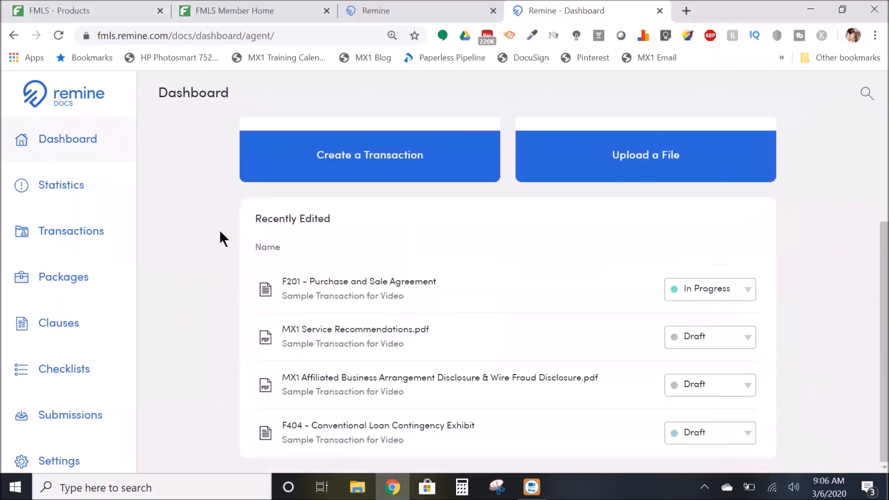
{"action": "scroll", "coordinate": [217, 250], "scroll_direction": "up", "scroll_amount": 5}
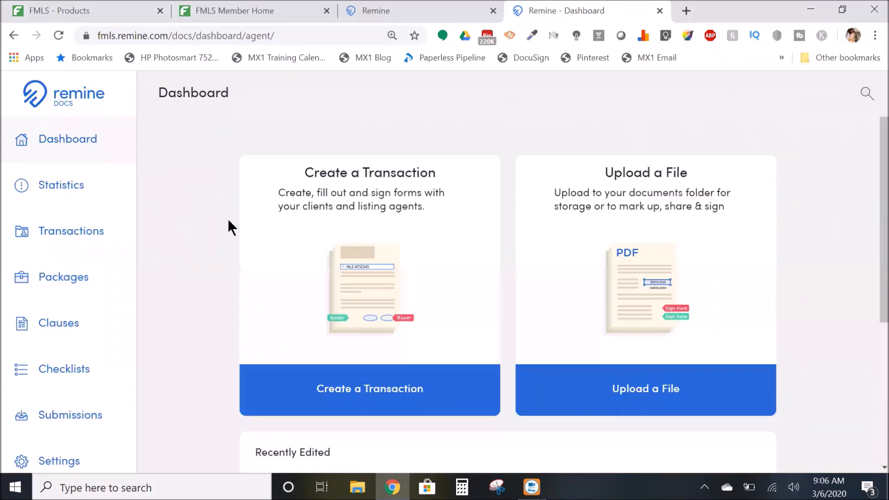
{"action": "scroll", "coordinate": [211, 283], "scroll_direction": "down", "scroll_amount": 5}
{"action": "scroll", "coordinate": [213, 328], "scroll_direction": "up", "scroll_amount": 2}
{"action": "scroll", "coordinate": [194, 264], "scroll_direction": "up", "scroll_amount": 4}
{"action": "scroll", "coordinate": [798, 252], "scroll_direction": "down", "scroll_amount": 1}
{"action": "scroll", "coordinate": [798, 251], "scroll_direction": "down", "scroll_amount": 6}
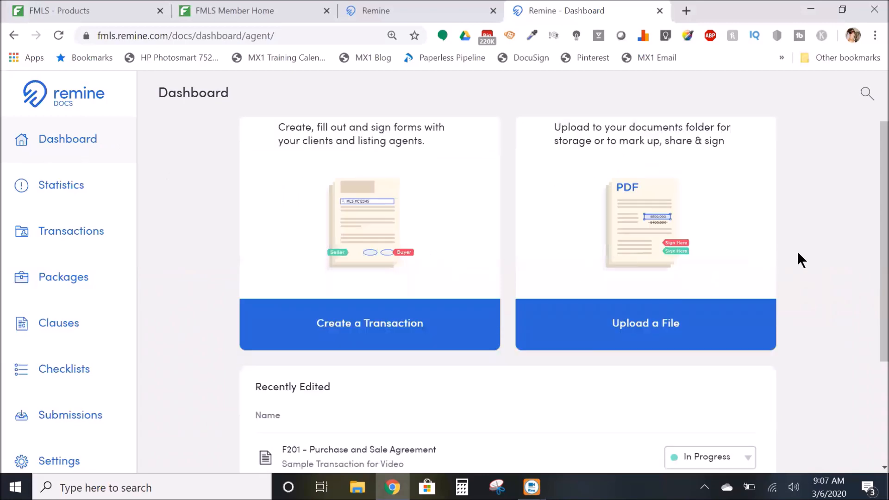
{"action": "scroll", "coordinate": [799, 254], "scroll_direction": "up", "scroll_amount": 7}
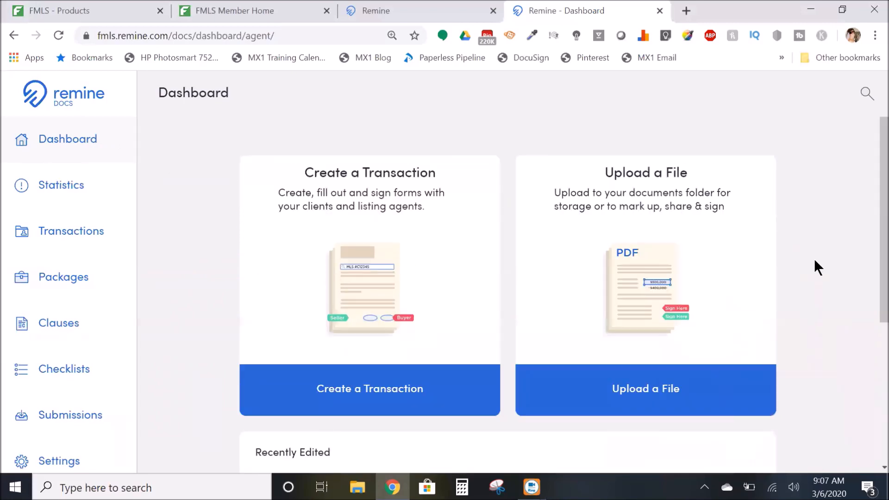